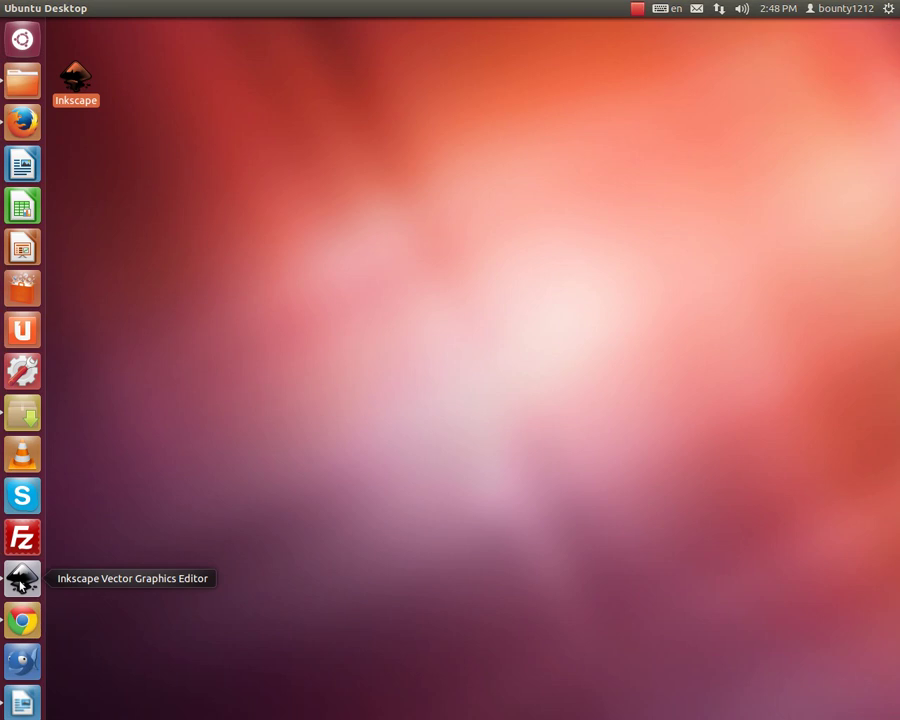
Draw a rectangle and give it a left-to-right gradient from red to white
mouse_move(410, 245)
left_mouse_down()
mouse_move(472, 286)
mouse_move(504, 323)
left_mouse_up()
key("g")
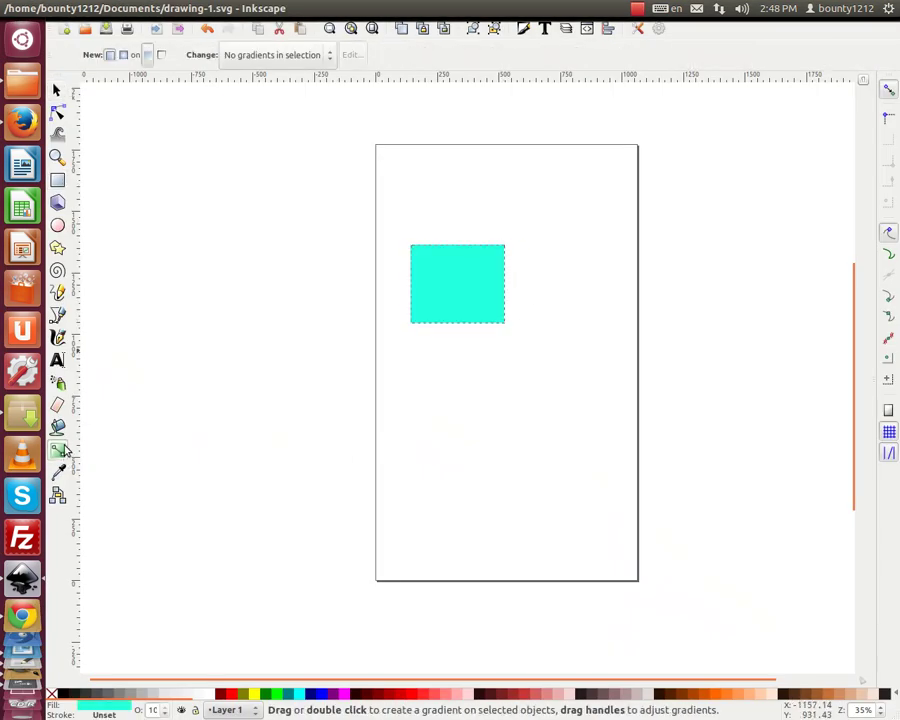
left_click_drag(411, 293, 505, 293)
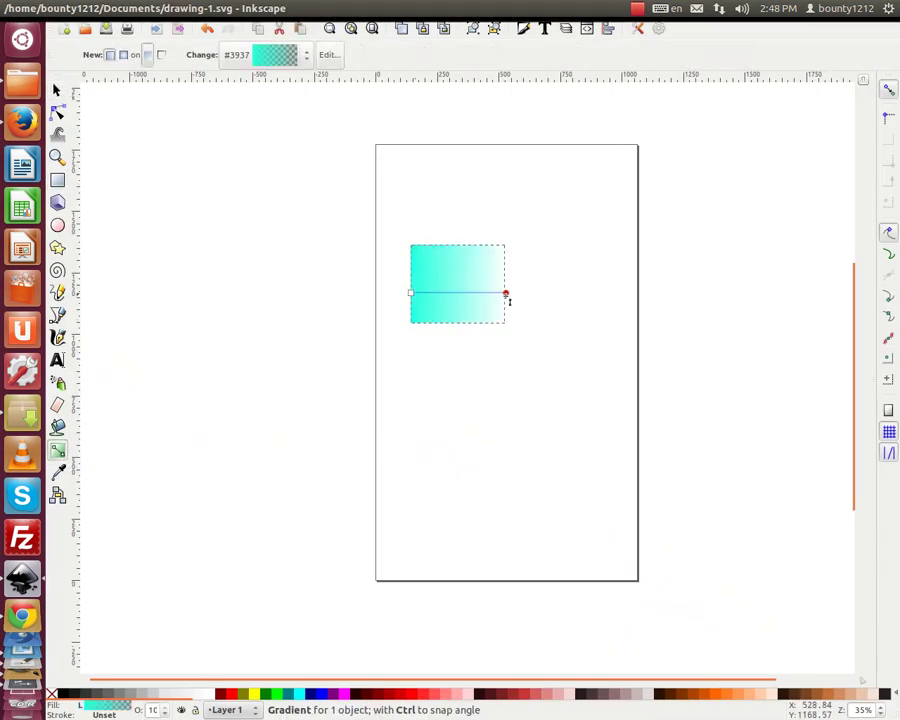
left_click(411, 293)
left_click(232, 693)
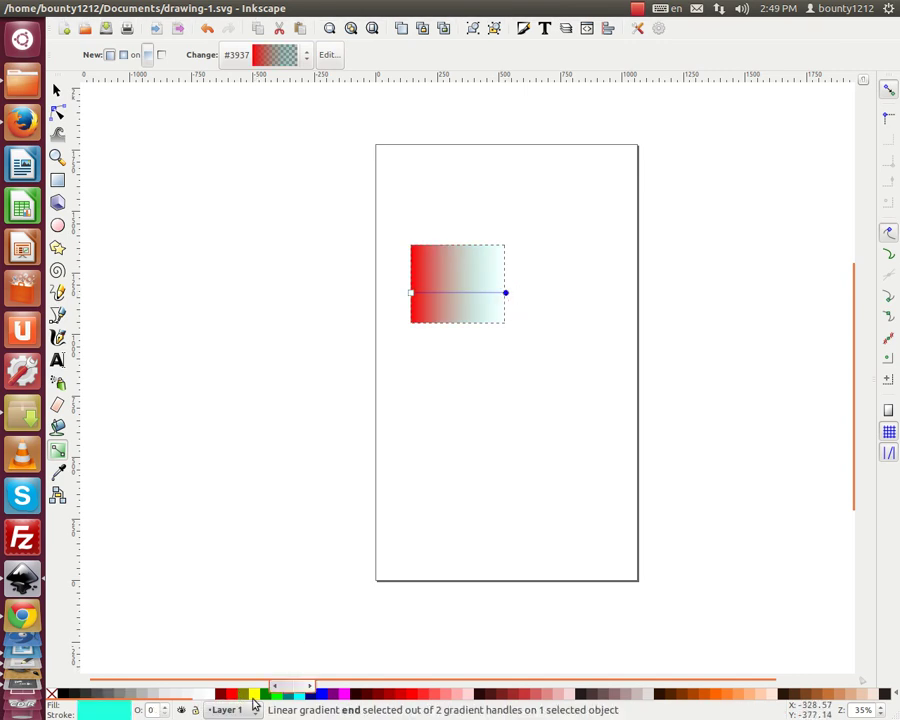
left_click(222, 693)
left_click(209, 693)
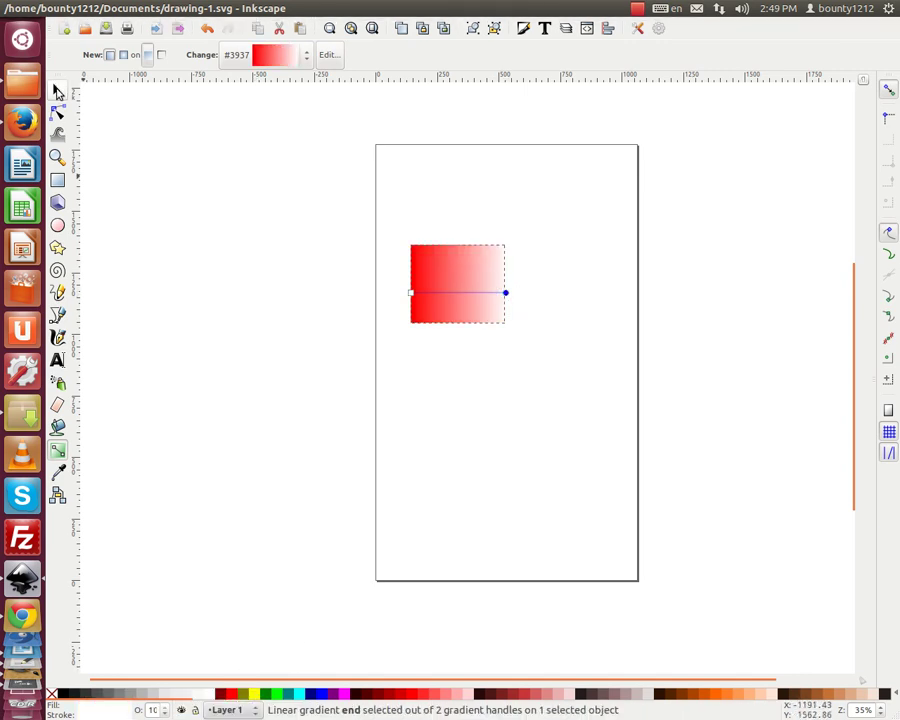
Move the gradient rectangle up-left and draw a small rectangle to its right
key("s")
left_click_drag(438, 316, 414, 234)
key("r")
mouse_move(500, 164)
left_mouse_down()
mouse_move(540, 186)
mouse_move(540, 218)
left_mouse_up()
Fill the small rectangle red and sample pink from the gradient into a second one below
left_click(240, 693)
left_click(232, 693)
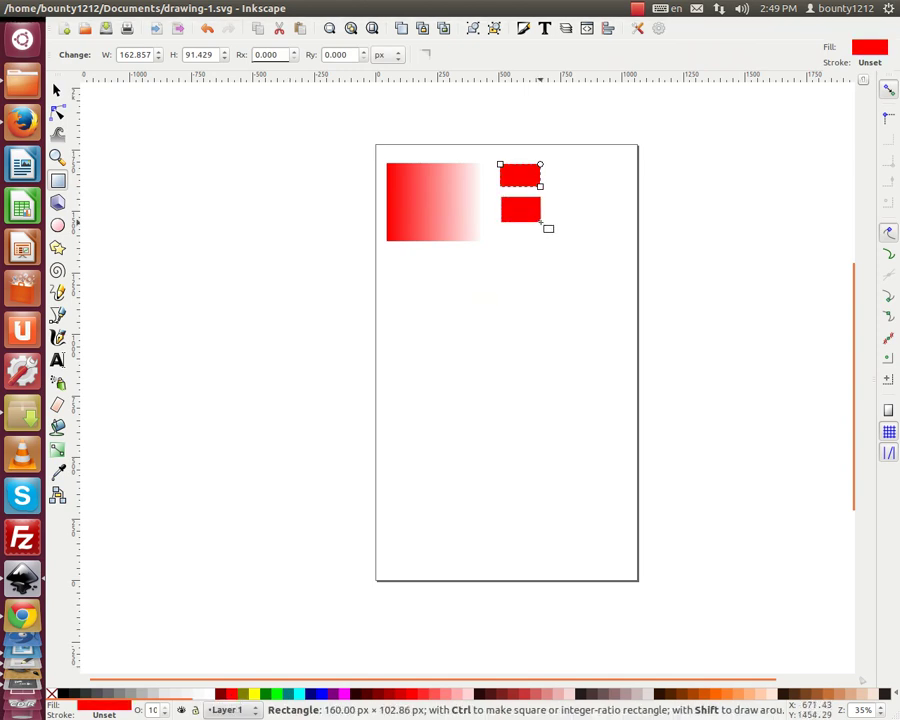
key("d")
left_click(440, 197)
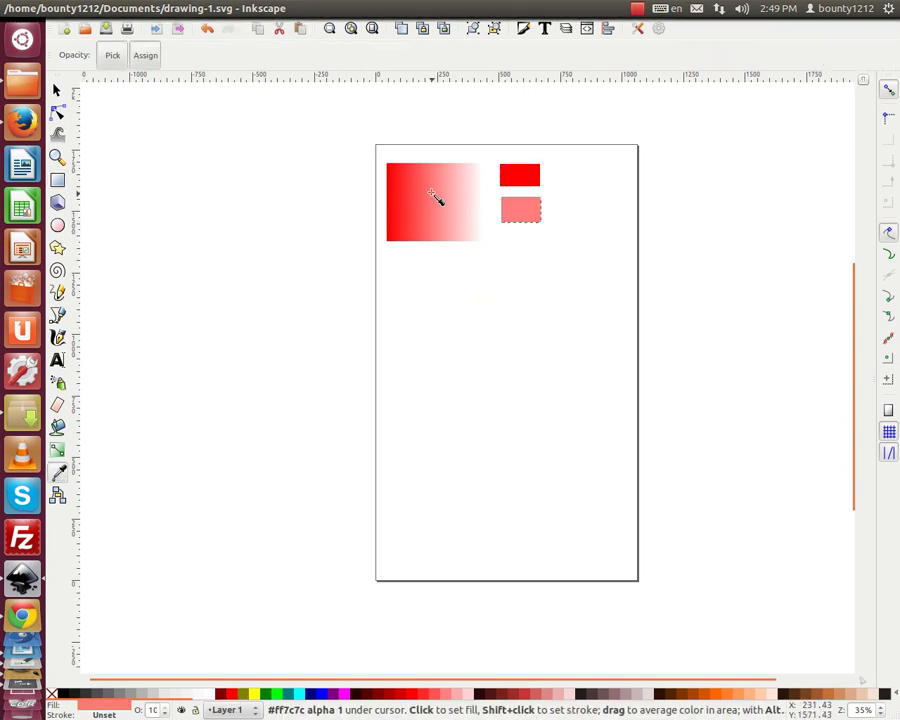
key("s")
Duplicate the pink rectangle below and sample pale pink from the gradient into the copy
left_click(84, 8)
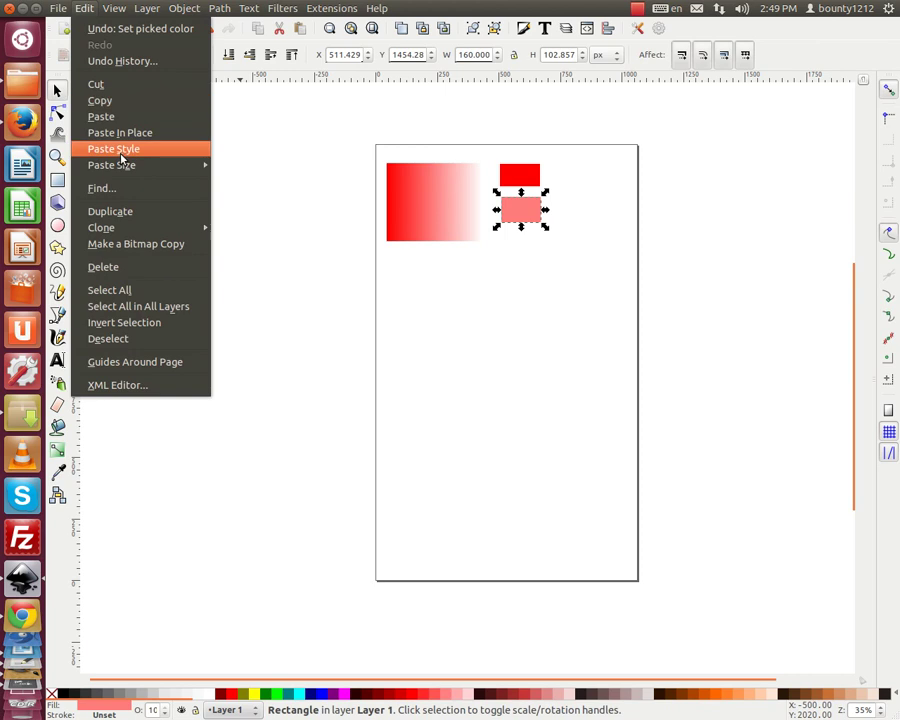
left_click(110, 211)
left_click_drag(526, 225, 524, 243)
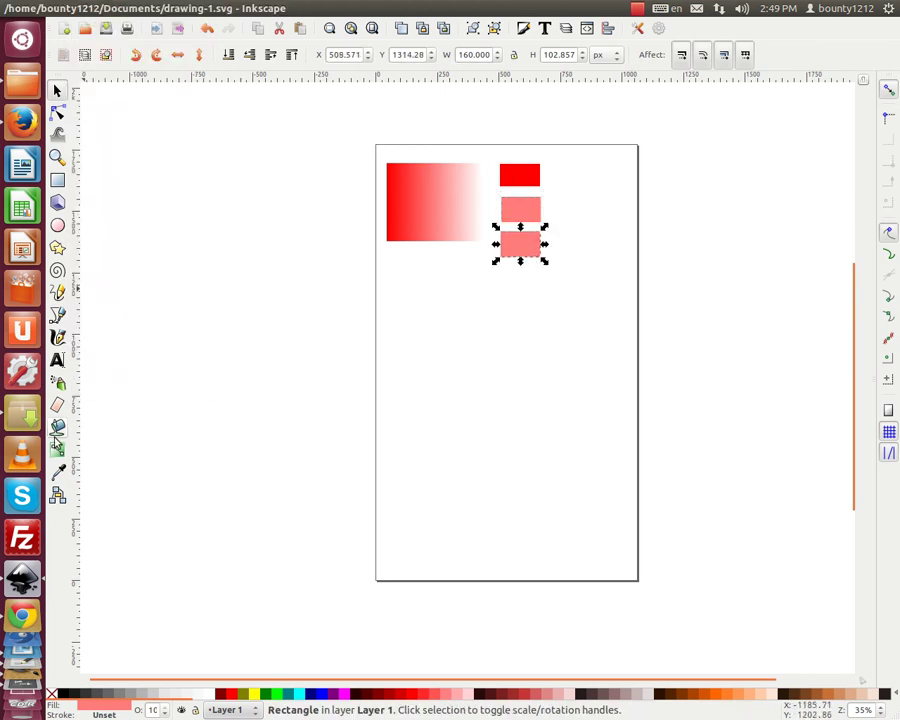
key("d")
left_click(458, 215)
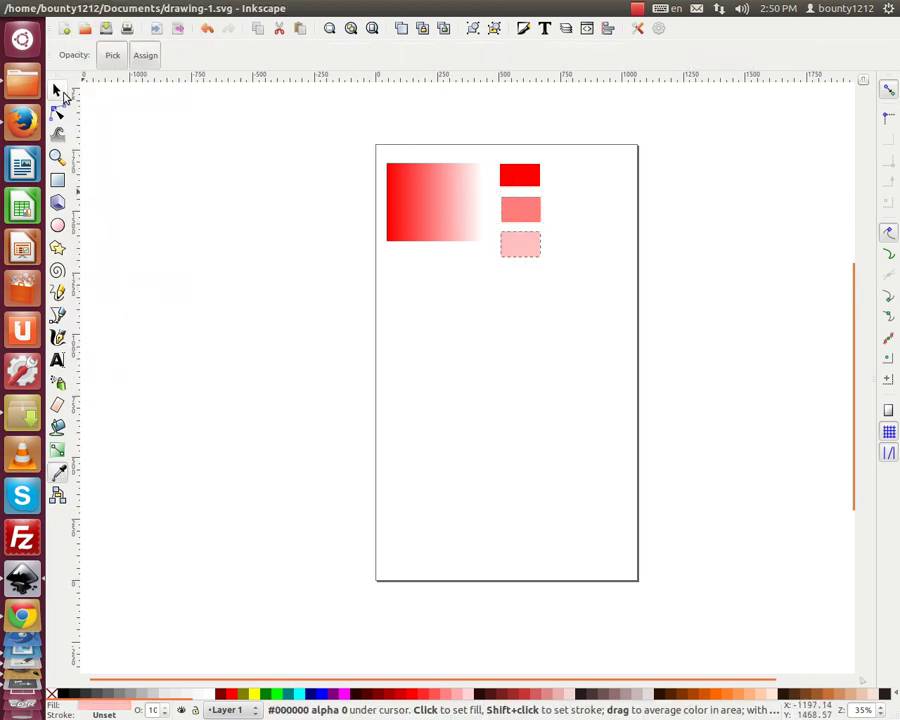
key("s")
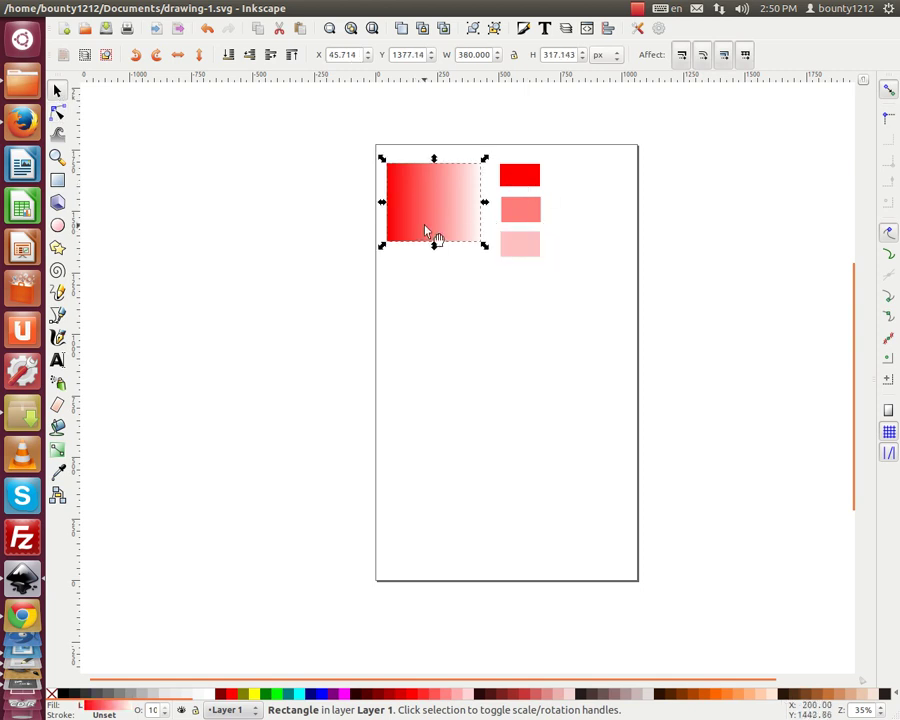
Duplicate the gradient rectangle below the original and select the copy's end stop
left_click(84, 8)
left_click(110, 211)
left_click_drag(436, 214, 441, 314)
key("g")
left_click(483, 307)
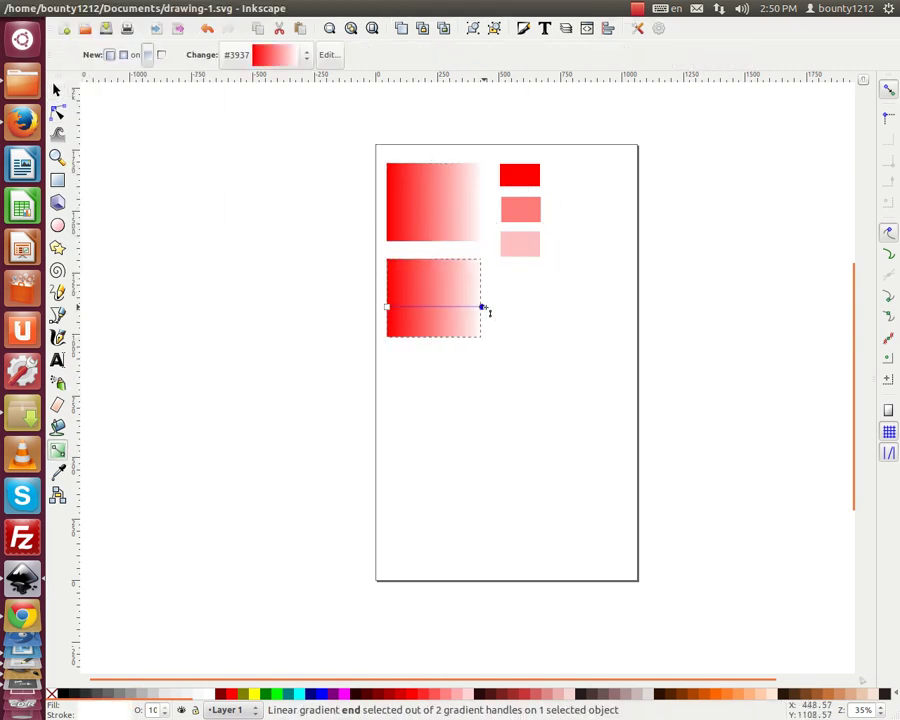
key("d")
key("s")
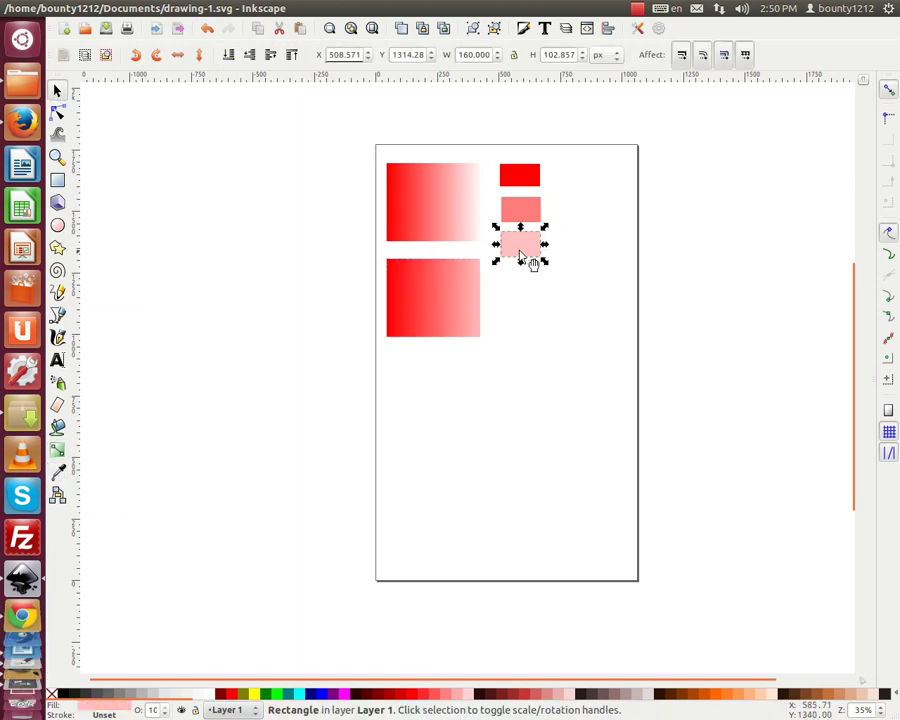
Duplicate the pale pink rectangle twice, moving a copy down beneath it
left_click(84, 8)
left_click(110, 211)
left_click_drag(514, 256, 518, 300)
left_click(84, 8)
left_click(110, 211)
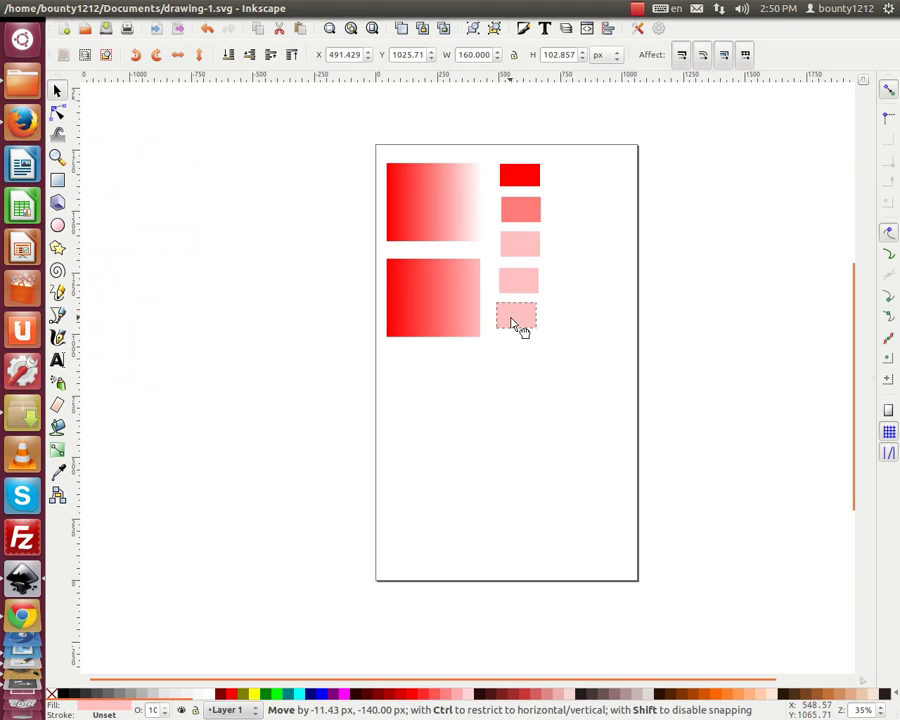
Select the end stop of the lower gradient rectangle's gradient
left_click(60, 473)
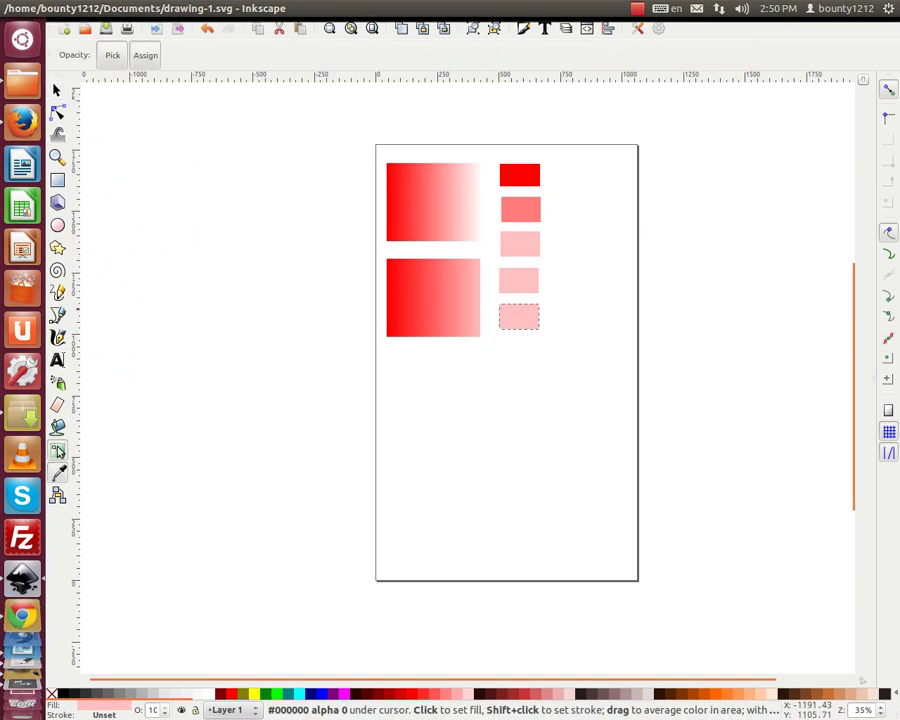
left_click(57, 450)
left_click(452, 323)
left_click(482, 307)
Add a pale pink midpoint stop to the lower gradient and shift it right
left_click(327, 54)
left_click(697, 287)
left_click(57, 473)
left_click(519, 316)
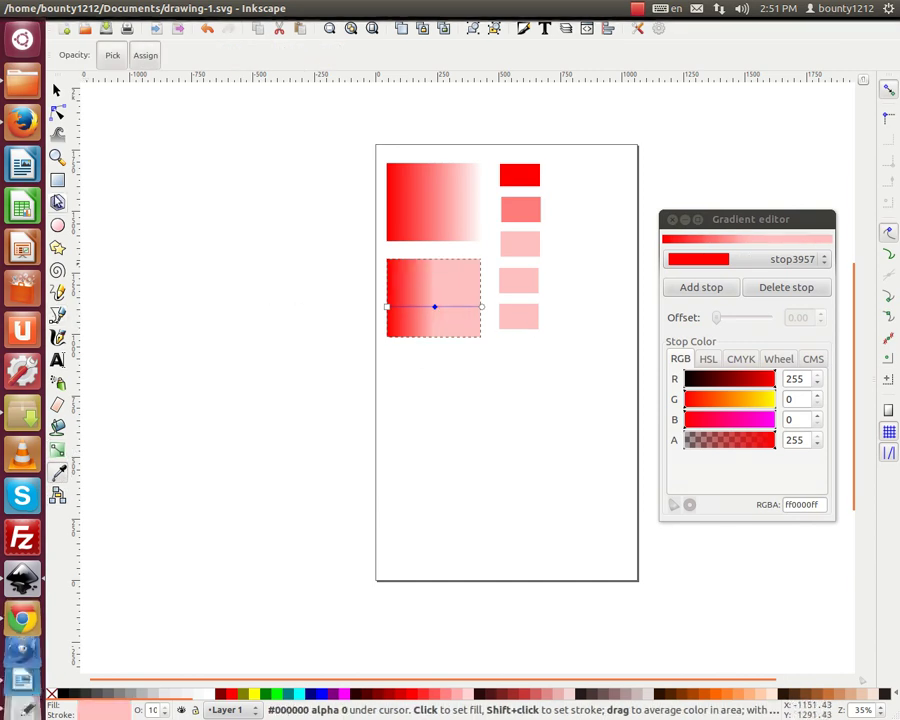
key("n")
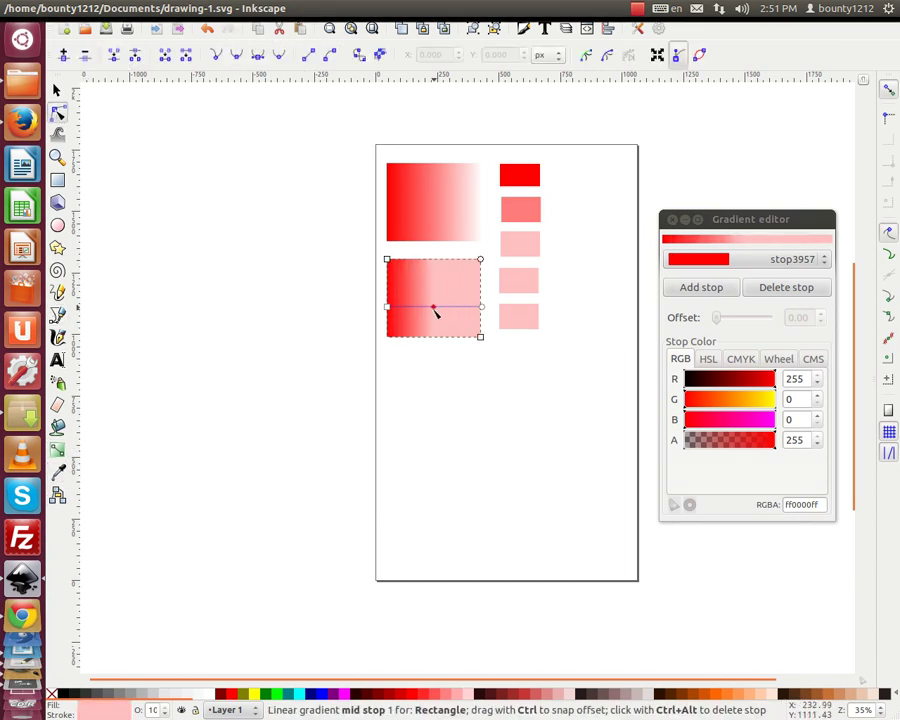
left_click_drag(433, 307, 453, 307)
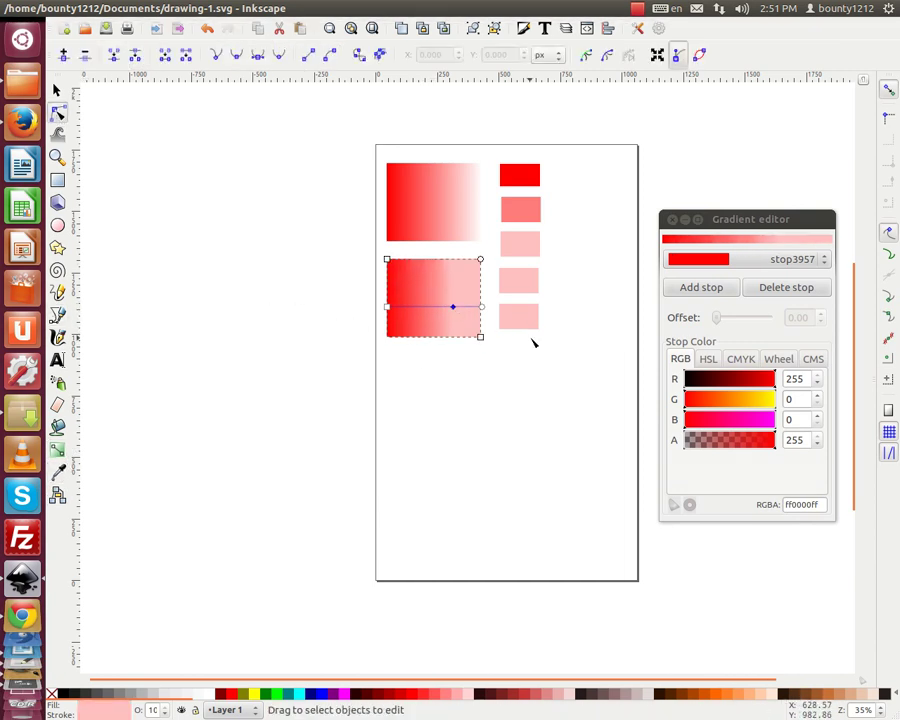
Duplicate the bottom small rectangle to the right and sample its colour from the lower gradient
left_click(56, 484)
key("s")
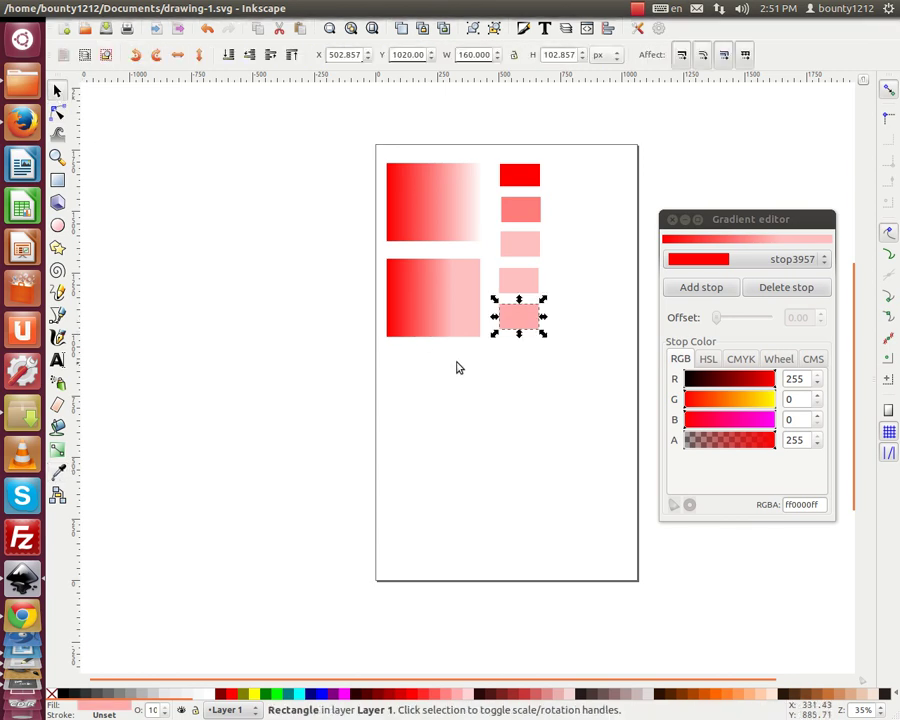
left_click(84, 8)
left_click(110, 208)
left_click_drag(524, 325, 537, 345)
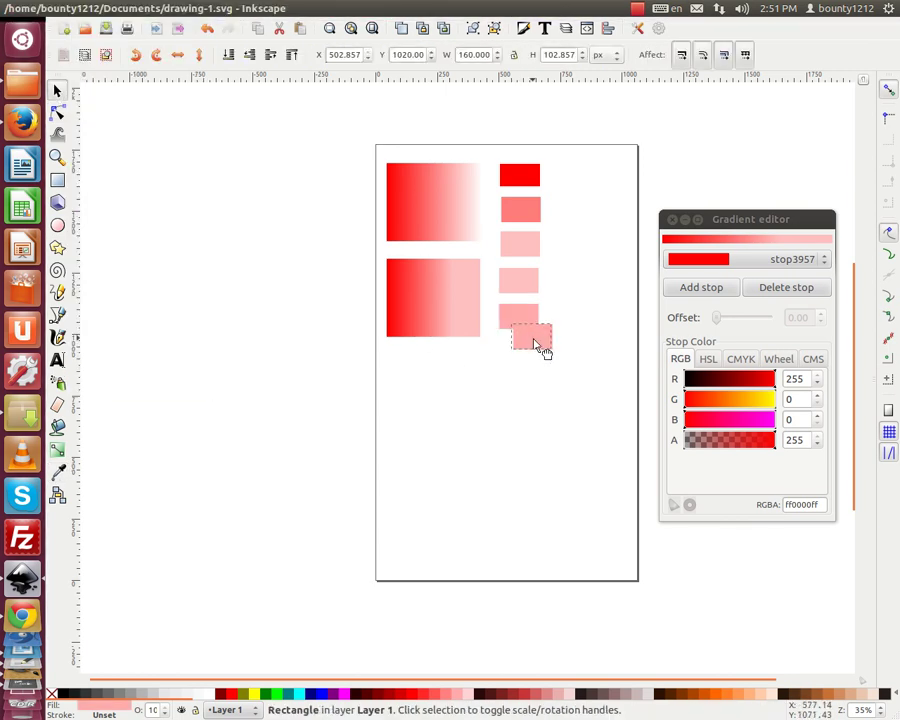
left_click(58, 472)
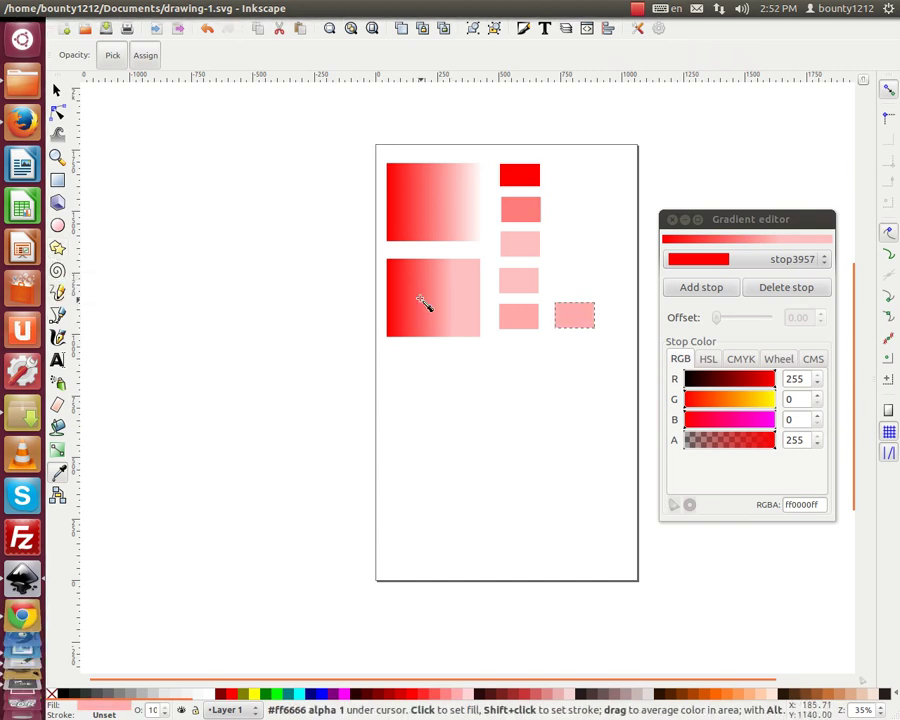
left_click(438, 312)
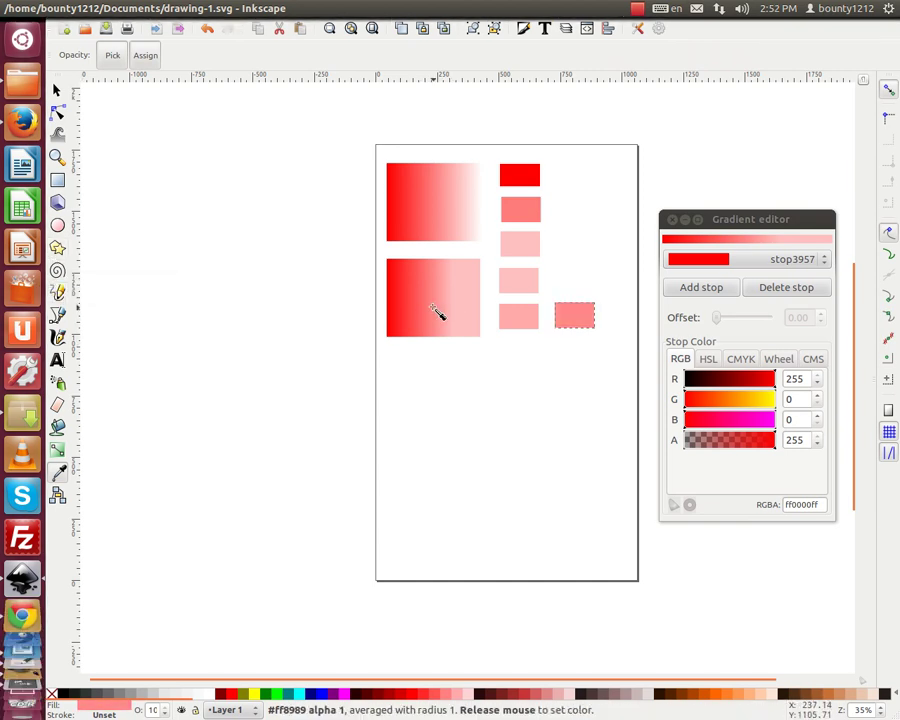
Undo an accidental solid red change and move the mid stop further right
key("g")
left_click(425, 299)
left_click(474, 306)
left_click(207, 28)
left_click_drag(456, 309, 477, 309)
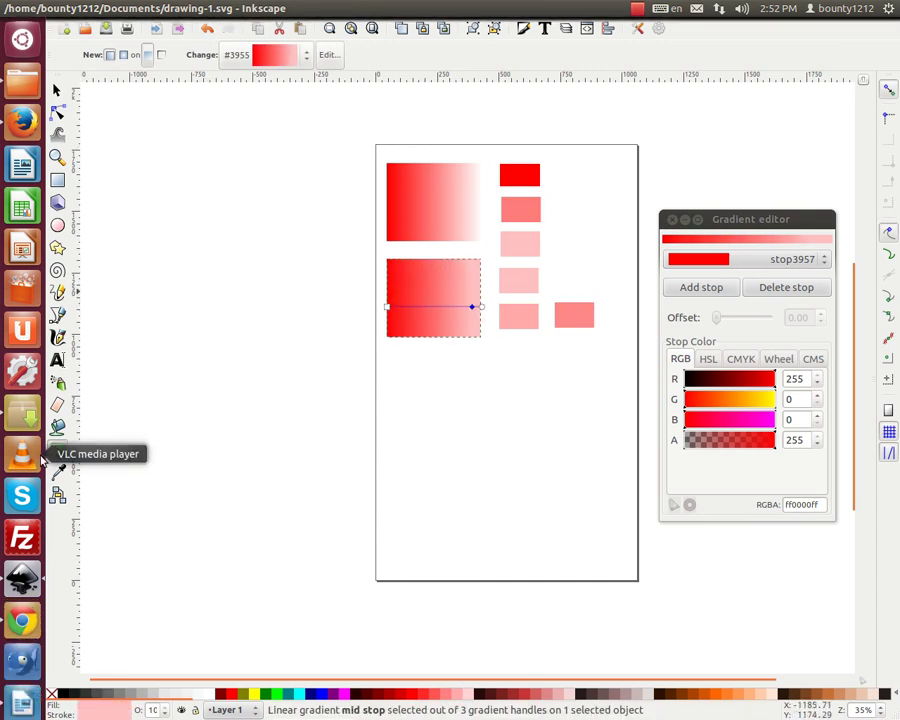
Place a salmon rectangle above the right-hand swatch
left_click(56, 90)
left_click(574, 315)
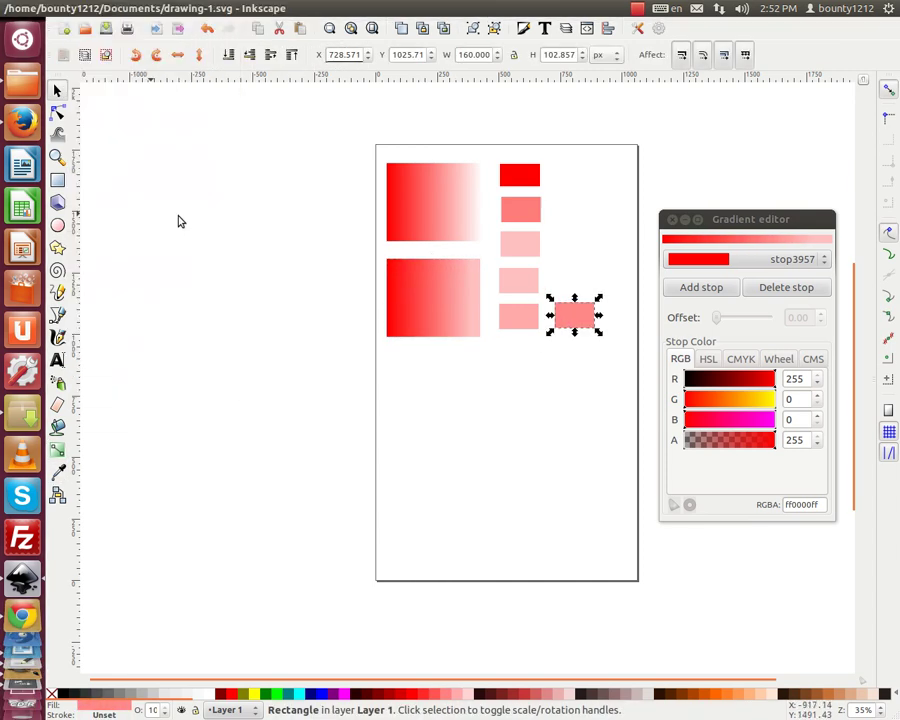
left_click_drag(590, 322, 586, 287)
left_click(57, 472)
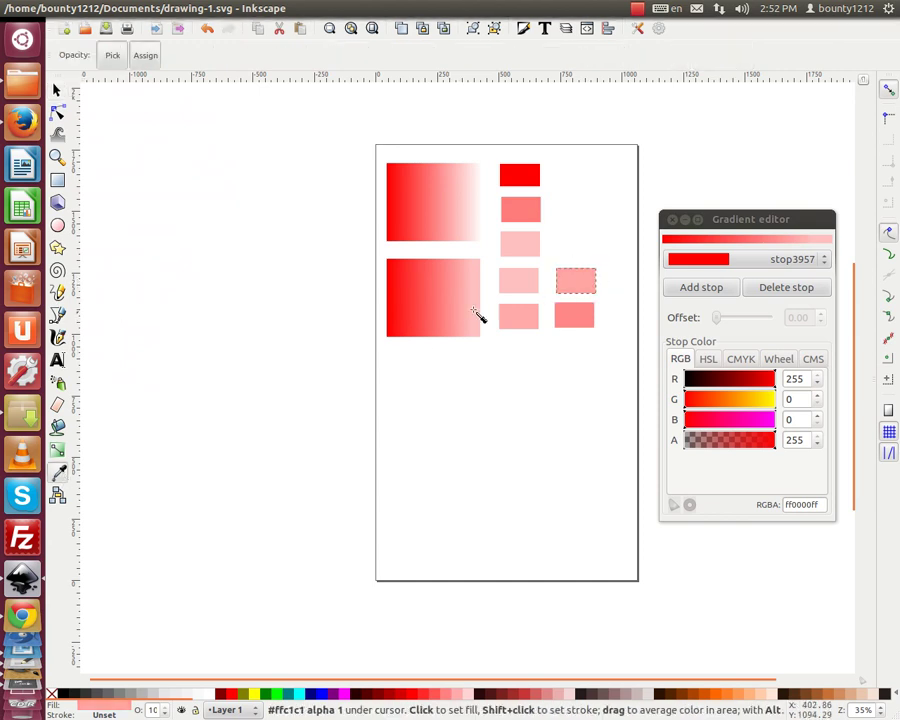
Duplicate the top gradient rectangle below the others and make its gradient end blue
left_click(56, 90)
left_click(432, 200)
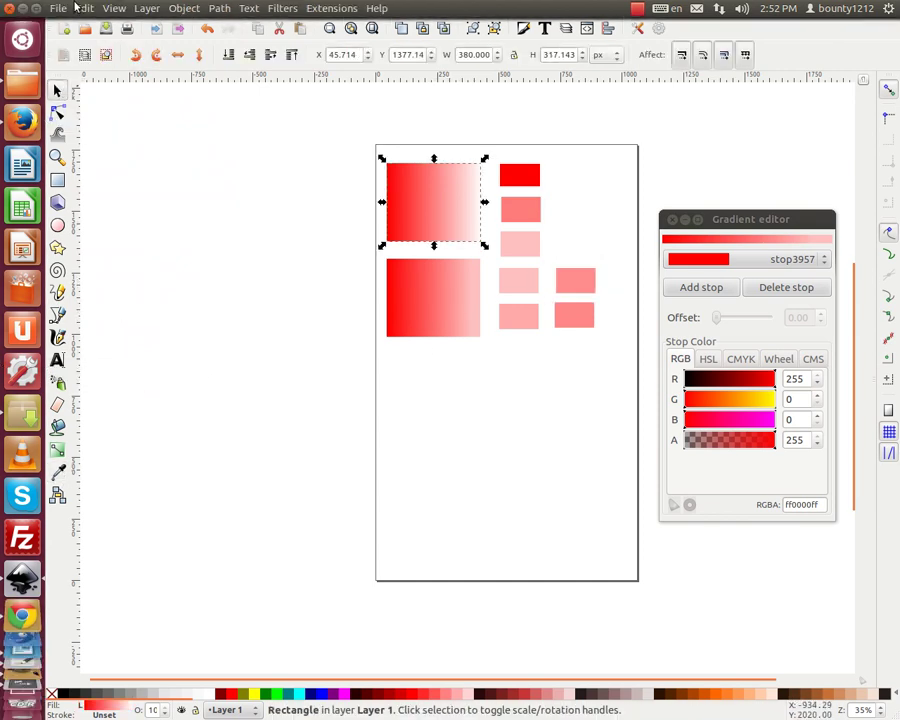
left_click(84, 8)
left_click(110, 211)
left_click_drag(420, 202, 420, 400)
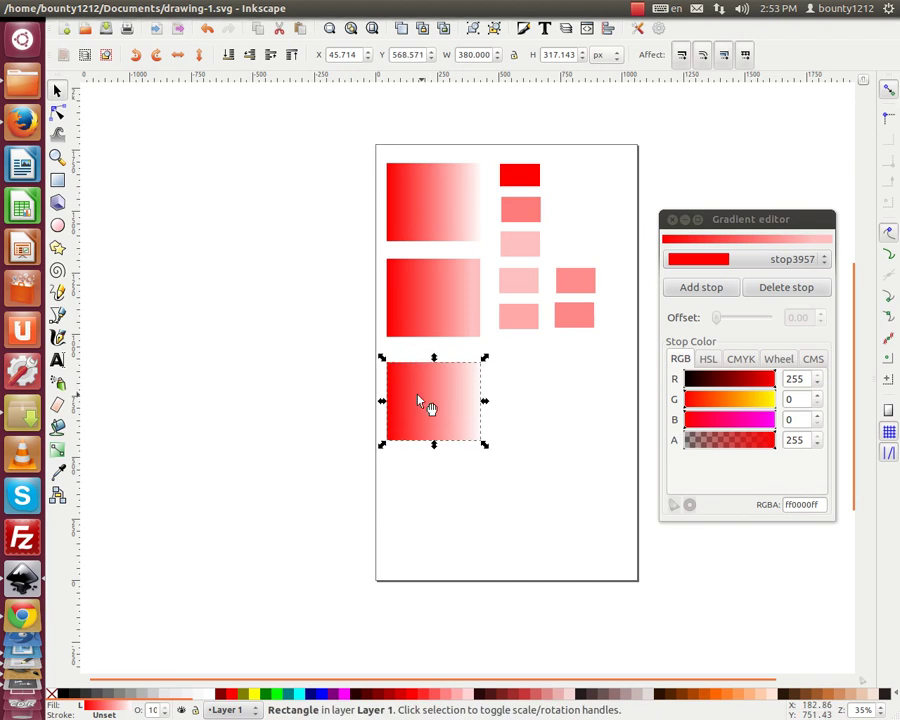
left_click(57, 449)
left_click(484, 410)
left_click(318, 693)
key("s")
Draw a blue rectangle beside the red-to-blue gradient and give a second rectangle a red fill
left_click(57, 180)
mouse_move(507, 362)
left_mouse_down()
mouse_move(557, 384)
mouse_move(617, 393)
left_mouse_up()
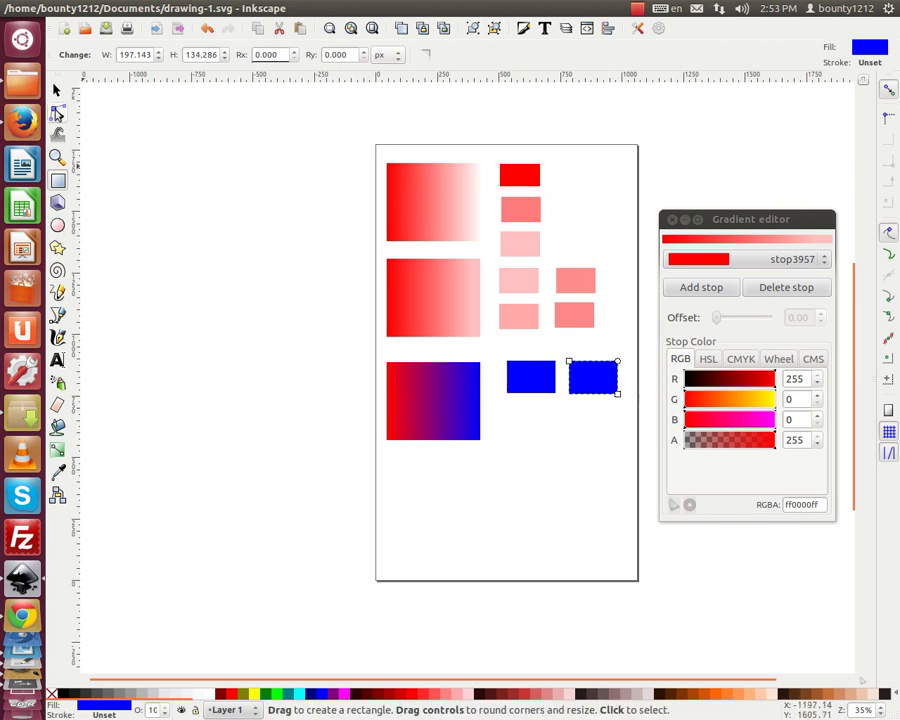
key("s")
key("ctrl+shift+v")
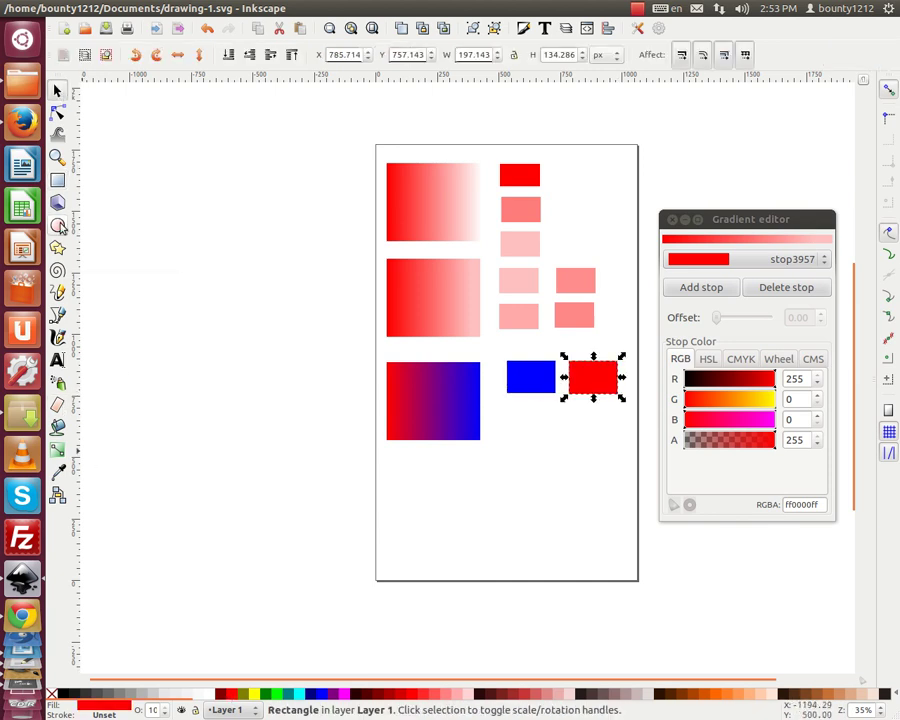
Draw a small circle below the blue rectangle filled with colour from the gradient
left_click(57, 225)
left_click_drag(529, 406, 549, 431)
key("d")
left_click(418, 403)
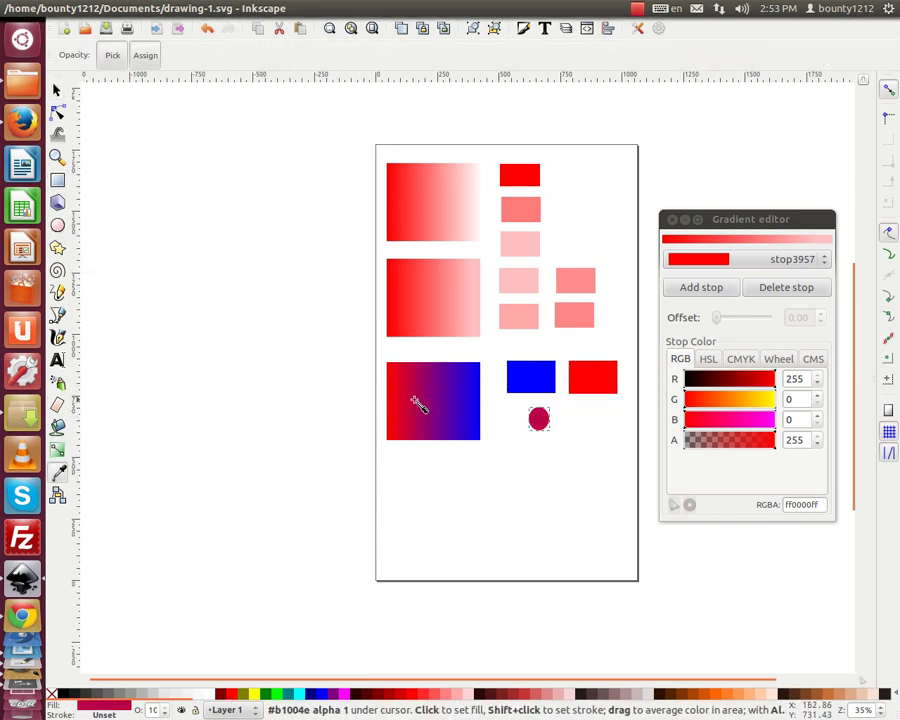
key("s")
Copy the circle, paste it in place and move the copy to the right
left_click(88, 8)
key("Escape")
left_click(58, 474)
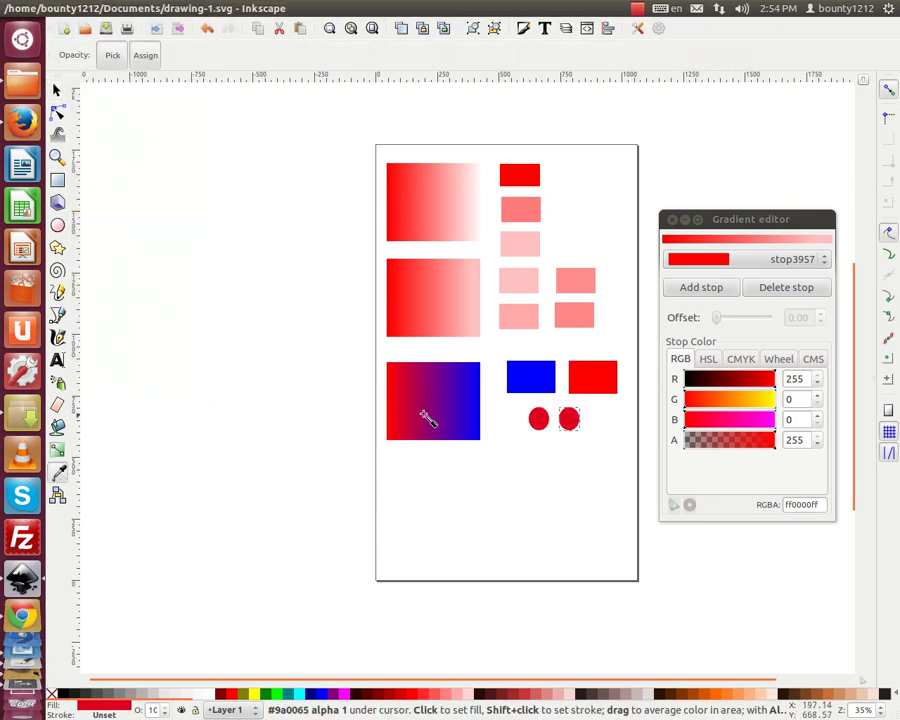
left_click(58, 91)
left_click(88, 8)
left_click(128, 164)
left_click_drag(569, 420, 596, 420)
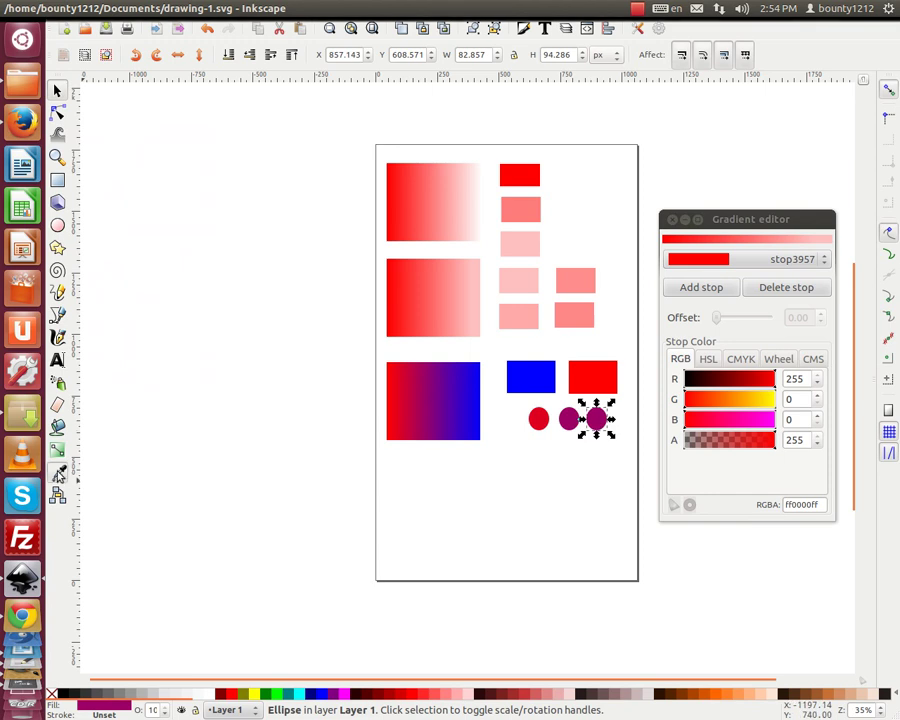
key("d")
key("s")
Shift the circles left, fill the rightmost with violet, and select the red-to-blue rectangle
mouse_move(512, 402)
left_mouse_down()
mouse_move(616, 444)
mouse_move(572, 432)
left_mouse_up()
left_click(570, 426)
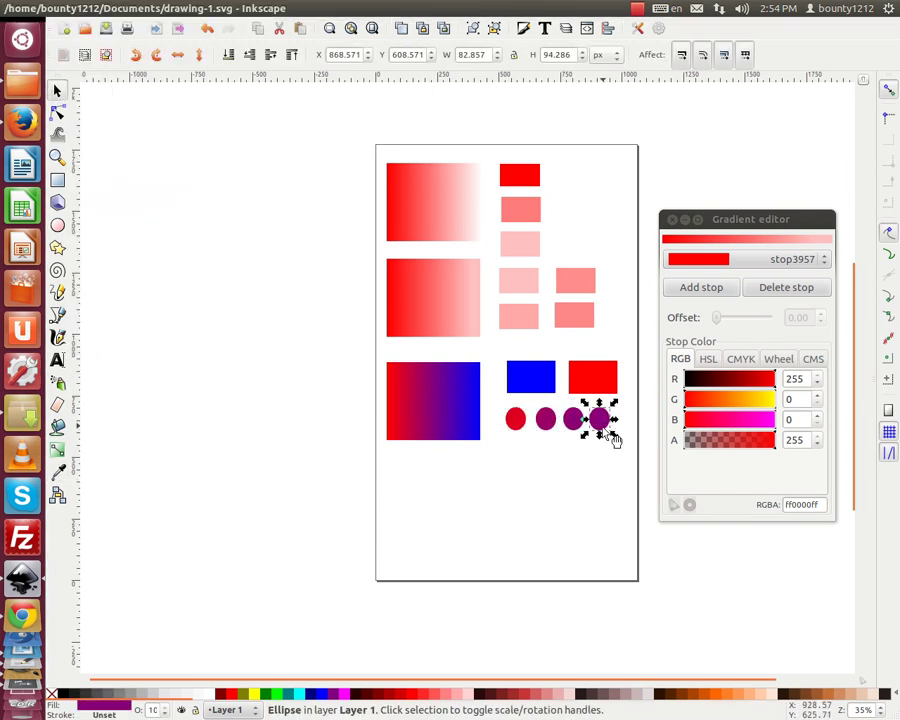
key("d")
left_click(438, 420)
left_click(57, 91)
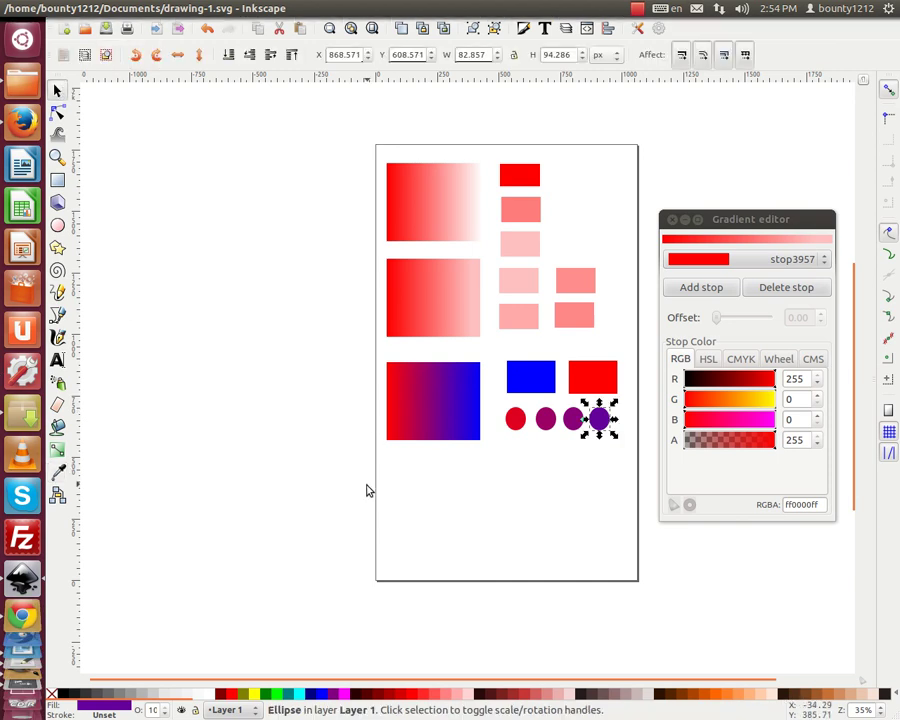
left_click(422, 390)
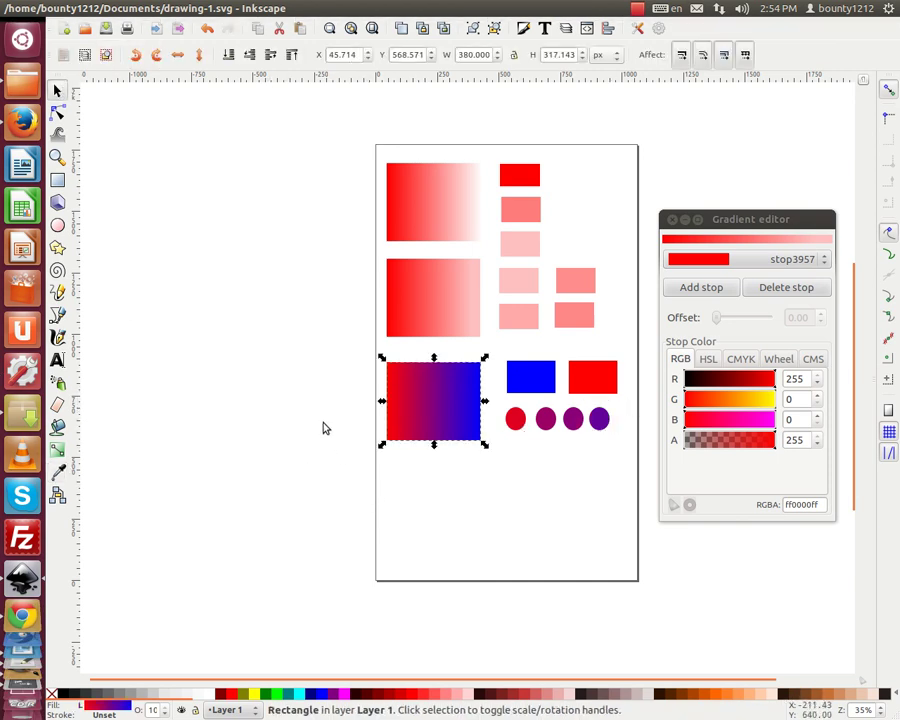
Duplicate the red-to-blue rectangle below it and recolour its gradient cyan to yellow
left_click(82, 8)
left_click(124, 208)
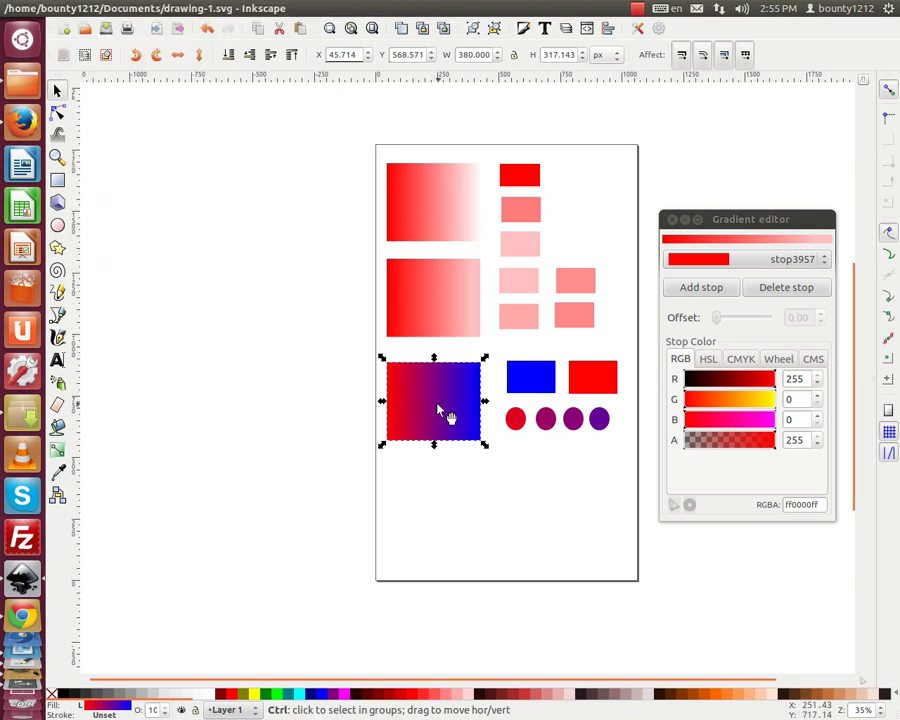
left_click_drag(445, 414, 445, 505)
left_click(57, 452)
left_click(387, 500)
left_click(297, 694)
left_click(482, 501)
left_click(256, 699)
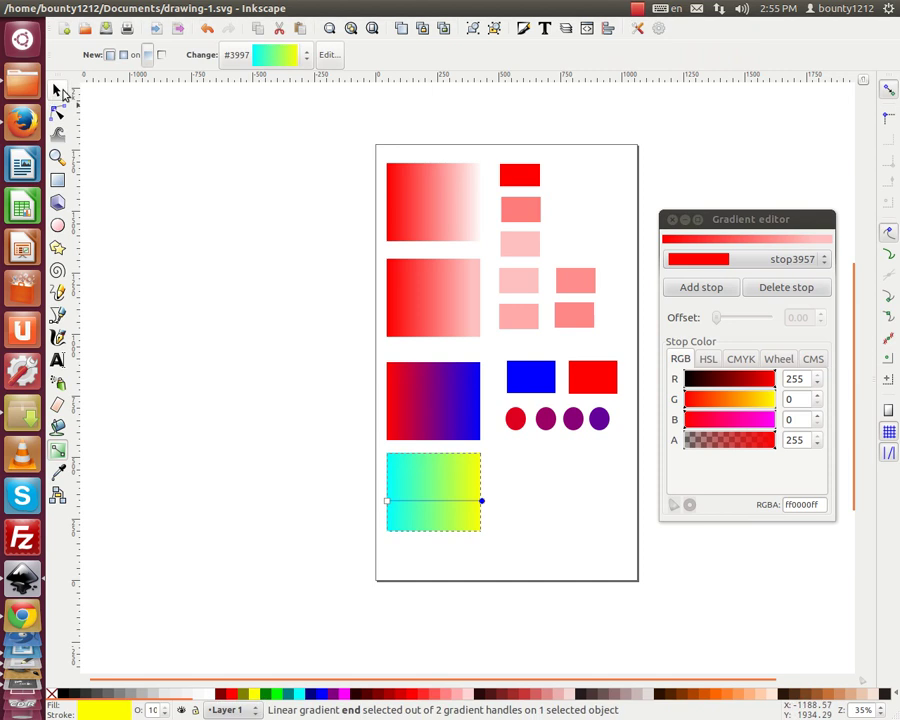
Copy the two rectangles and four circles, paste them, and move them beside the cyan-to-yellow rectangle
key("s")
left_click(503, 352)
left_click_drag(631, 448, 631, 448)
left_click(82, 8)
left_click(122, 130)
left_click_drag(516, 378, 516, 474)
Fill the lower blue rectangle cyan and the lower red rectangle yellow
key("Escape")
left_click(528, 474)
left_click(297, 698)
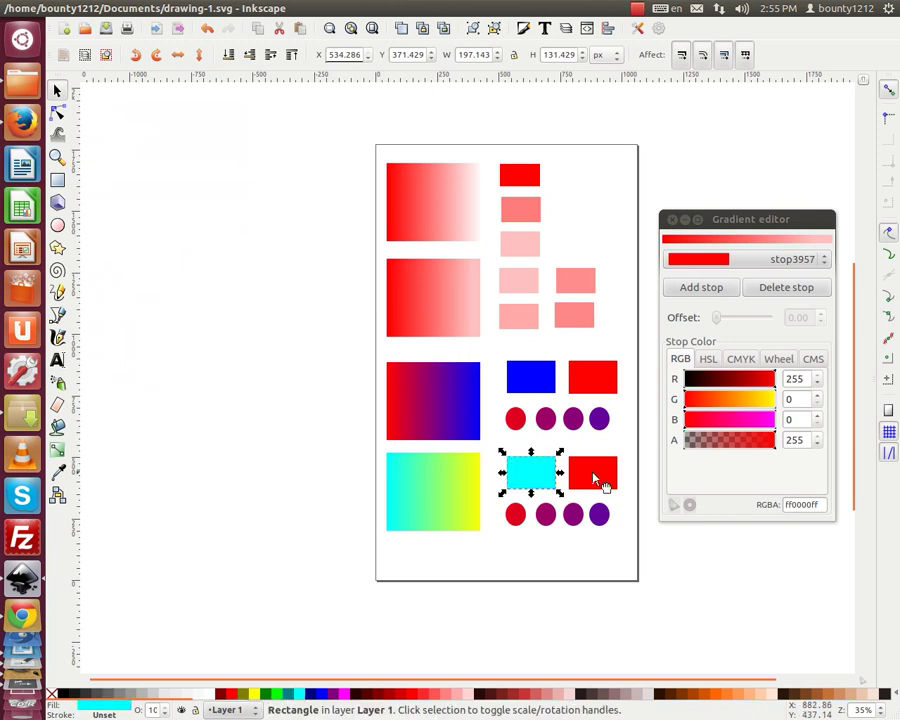
left_click(254, 694)
Resample the first two lower circles, the second getting green from the cyan-to-yellow gradient
left_click(515, 514)
key("d")
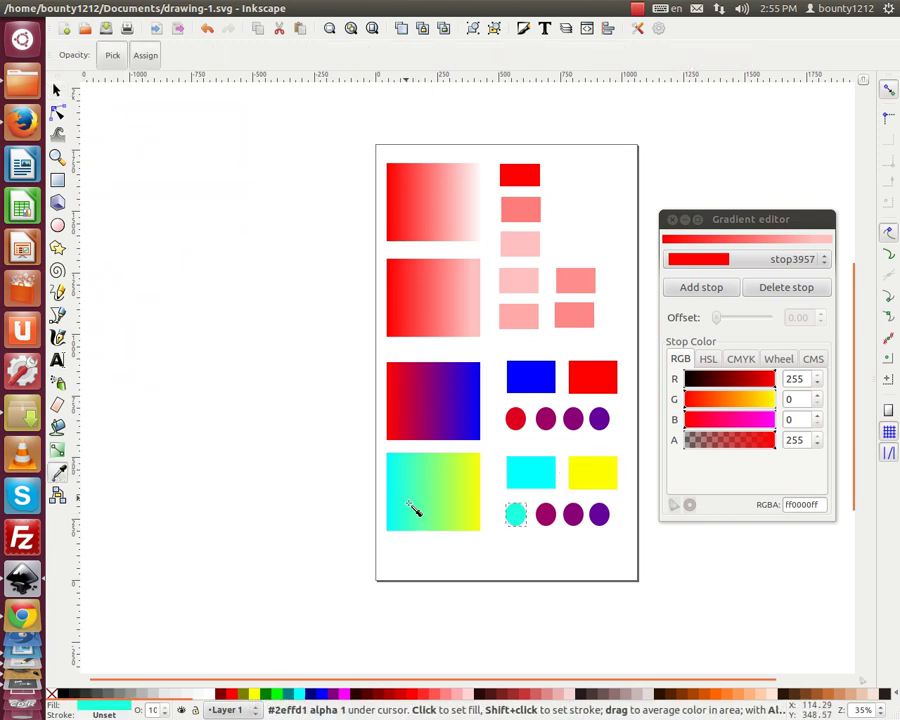
key("s")
left_click(66, 471)
left_click(428, 490)
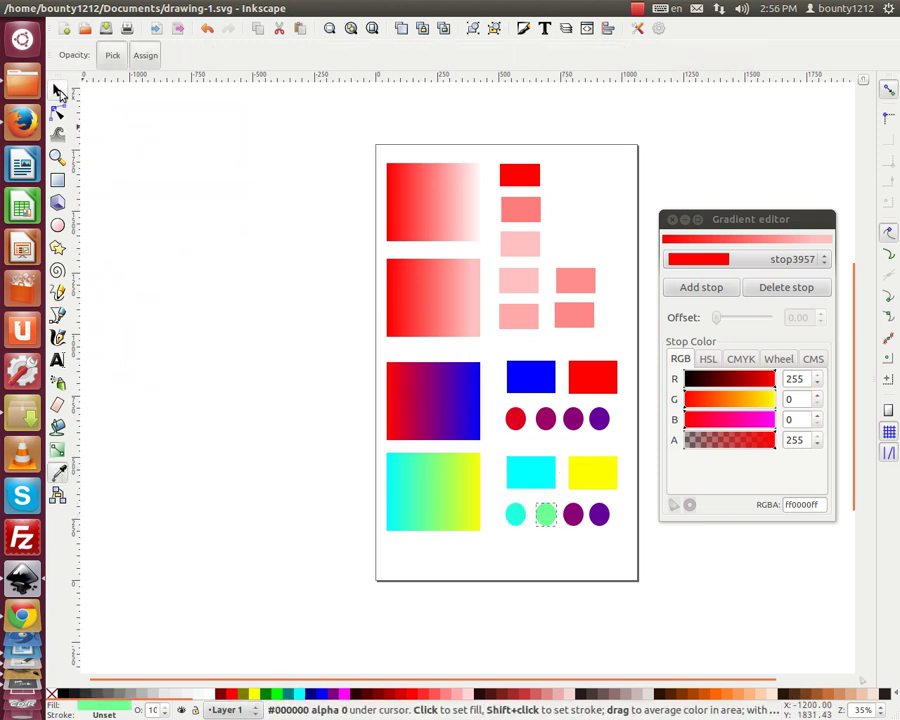
key("s")
Resample the remaining lower circles, the fourth getting yellow-green from the gradient
left_click(66, 470)
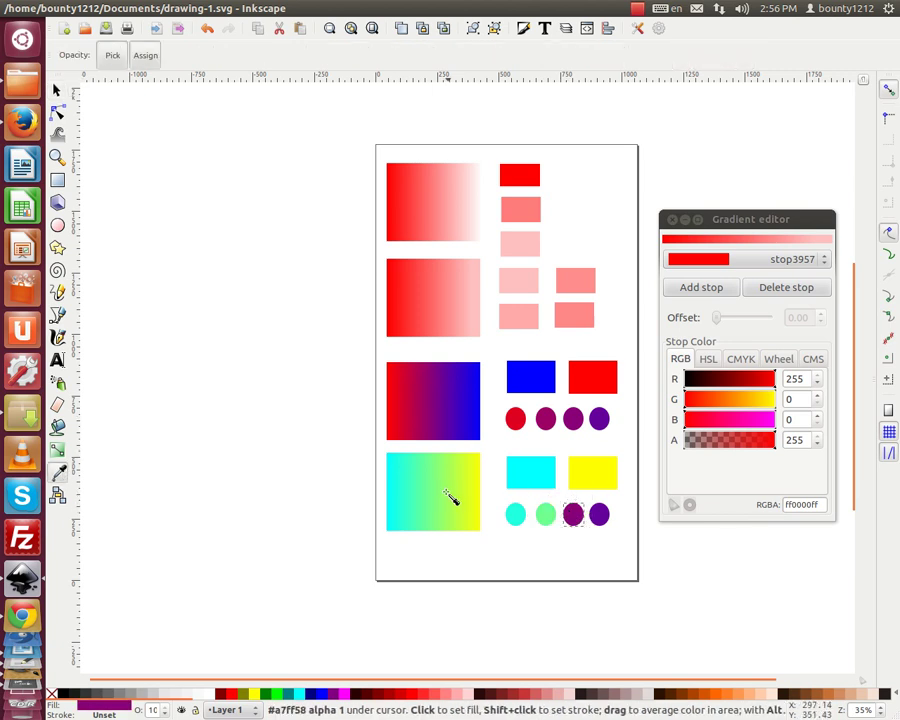
key("s")
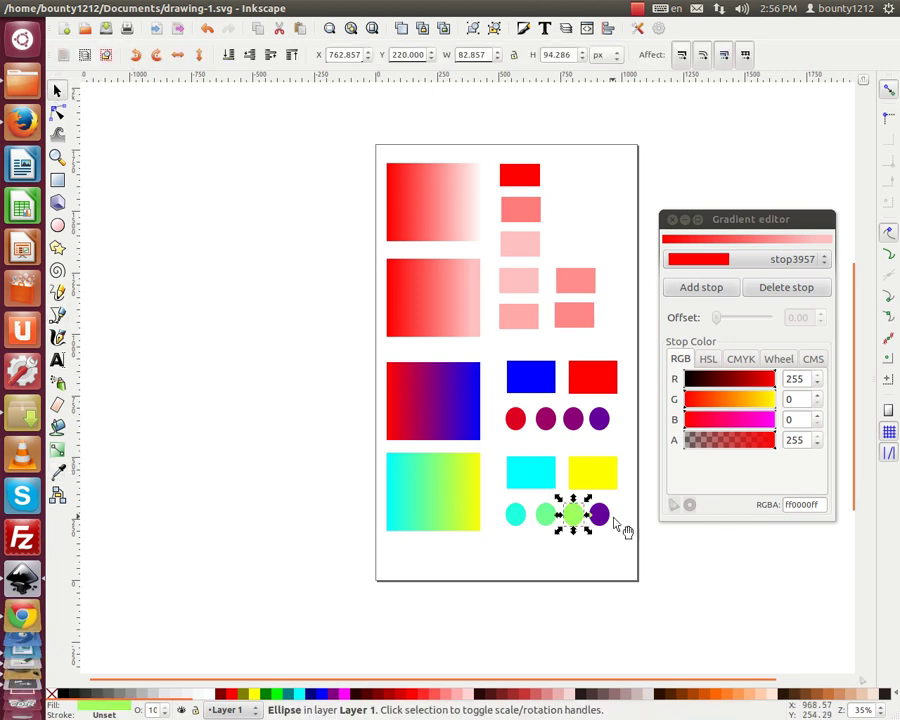
left_click(58, 472)
left_click(462, 502)
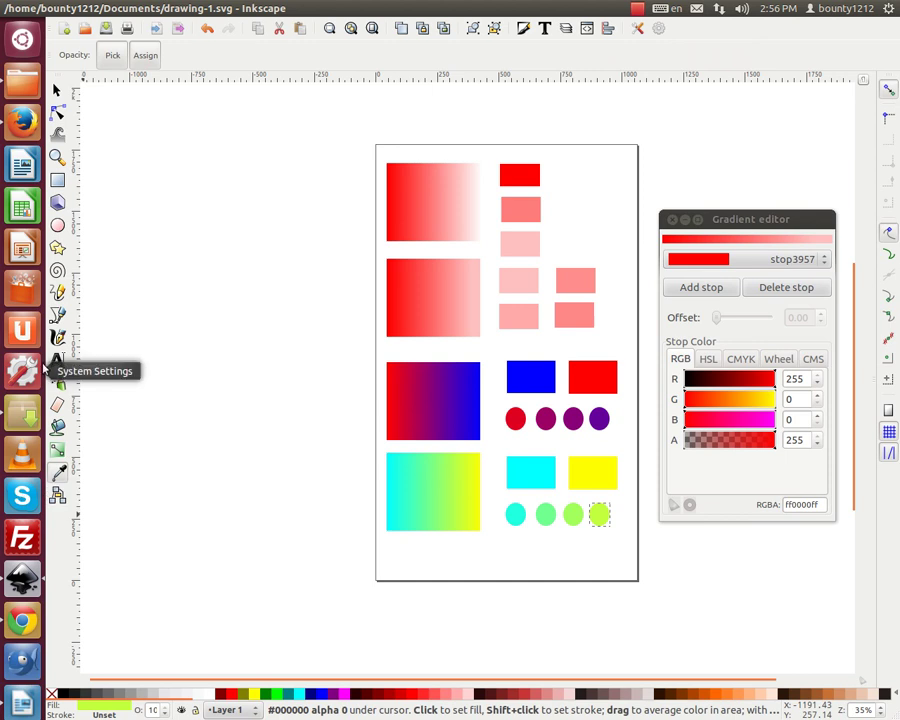
key("s")
scroll(336, 396, "down", 5)
Duplicate the red-to-blue gradient row and move the copies below the page
key("Tab")
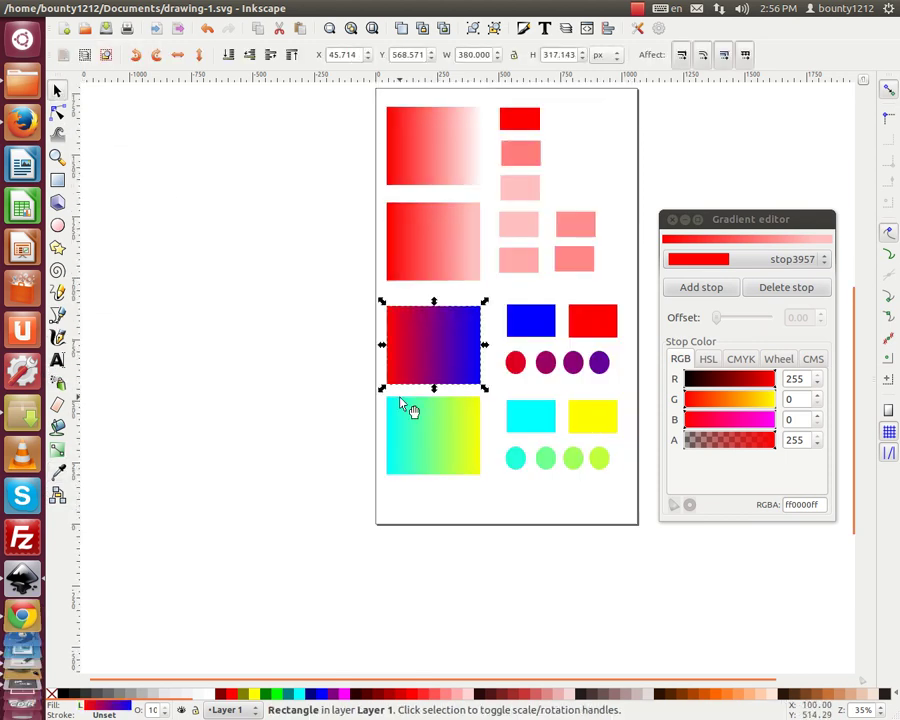
left_click_drag(351, 296, 624, 400)
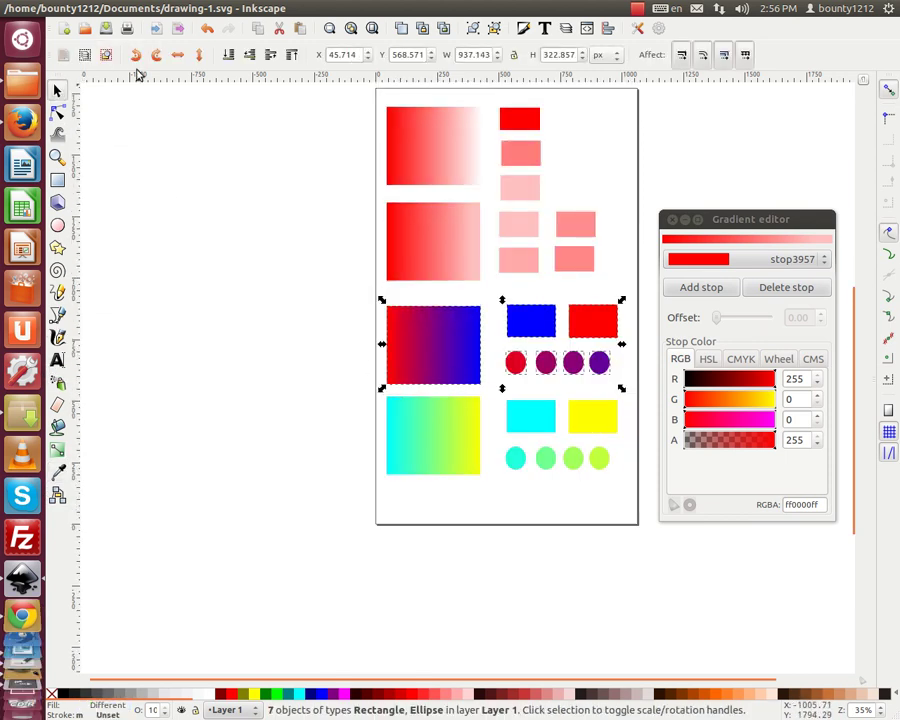
left_click(84, 9)
left_click(124, 208)
left_click_drag(460, 366, 468, 556)
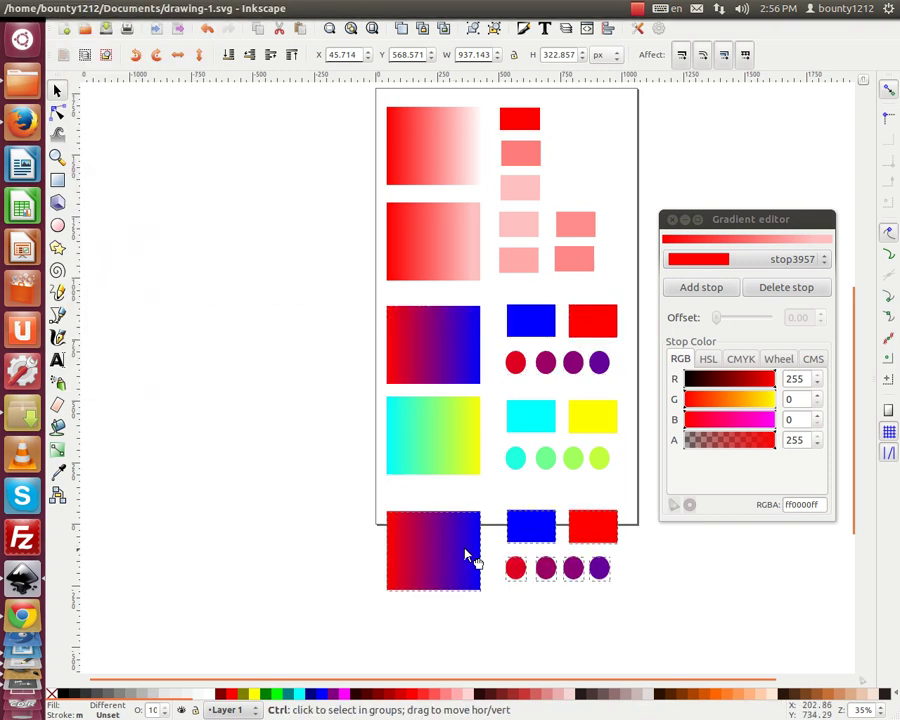
Make the copied gradient red-to-yellow, turn the blue rectangle yellow, and place the red one left of it
key("g")
left_click(480, 549)
left_click(272, 690)
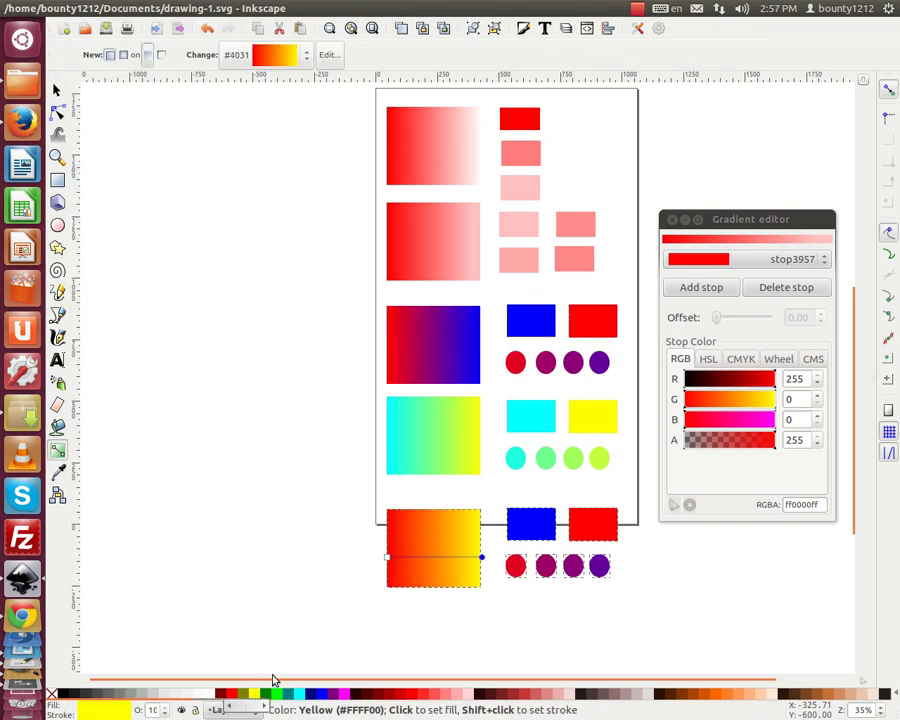
scroll(150, 300, "down", 3)
left_click(57, 90)
left_click(534, 399)
left_click(257, 693)
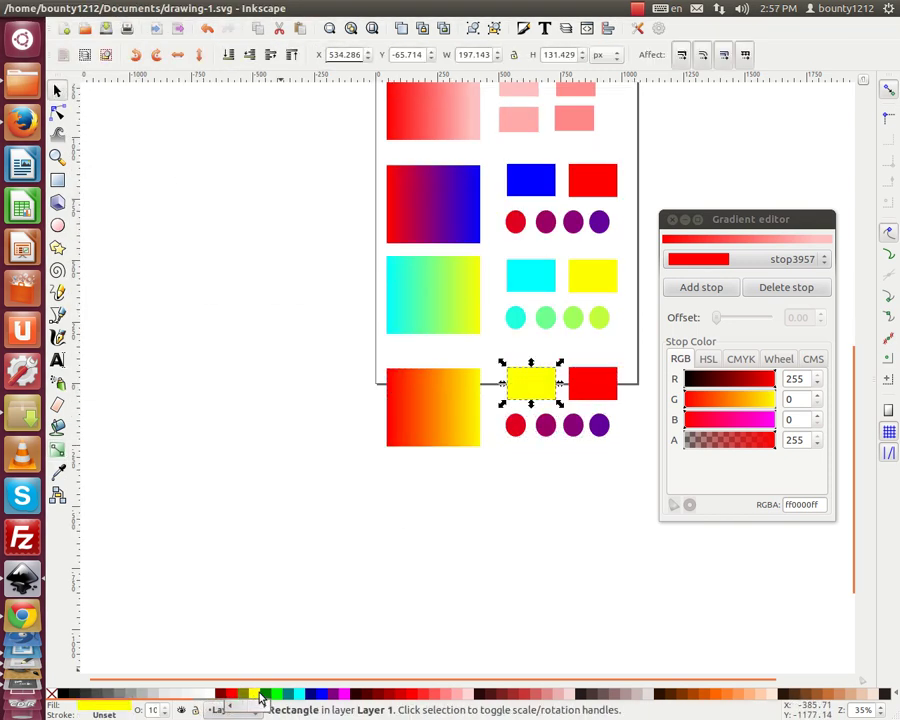
left_click_drag(605, 393, 535, 390)
Fill the first two circles with orange sampled from the new gradient
left_click(522, 430)
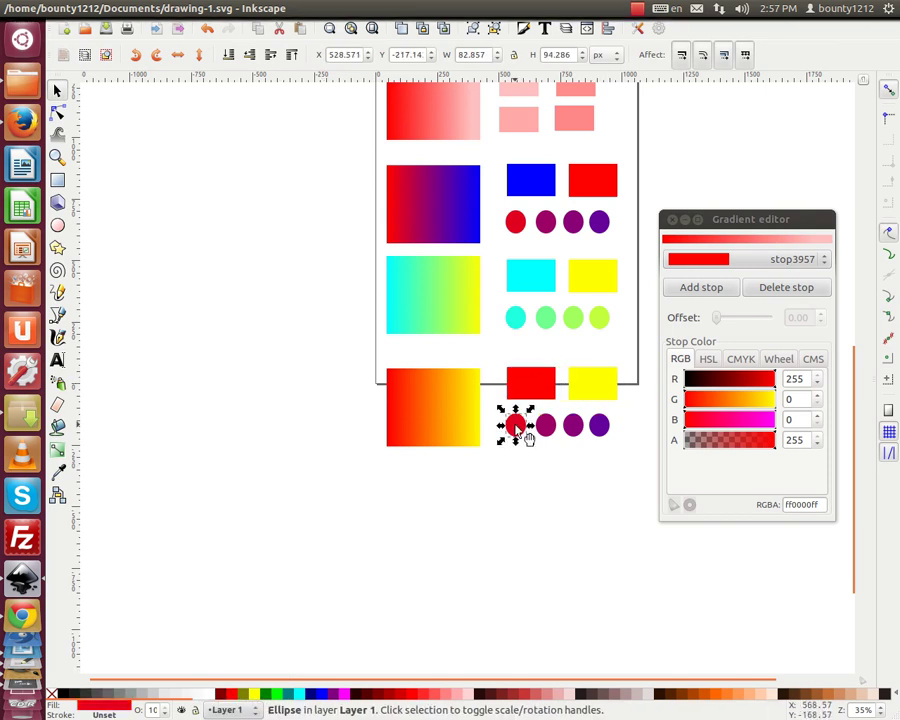
key("d")
left_click(433, 410)
key("s")
left_click(545, 425)
key("d")
left_click(441, 412)
key("s")
Fill the third circle orange and the fourth yellow, sampled from the gradient
left_click(573, 425)
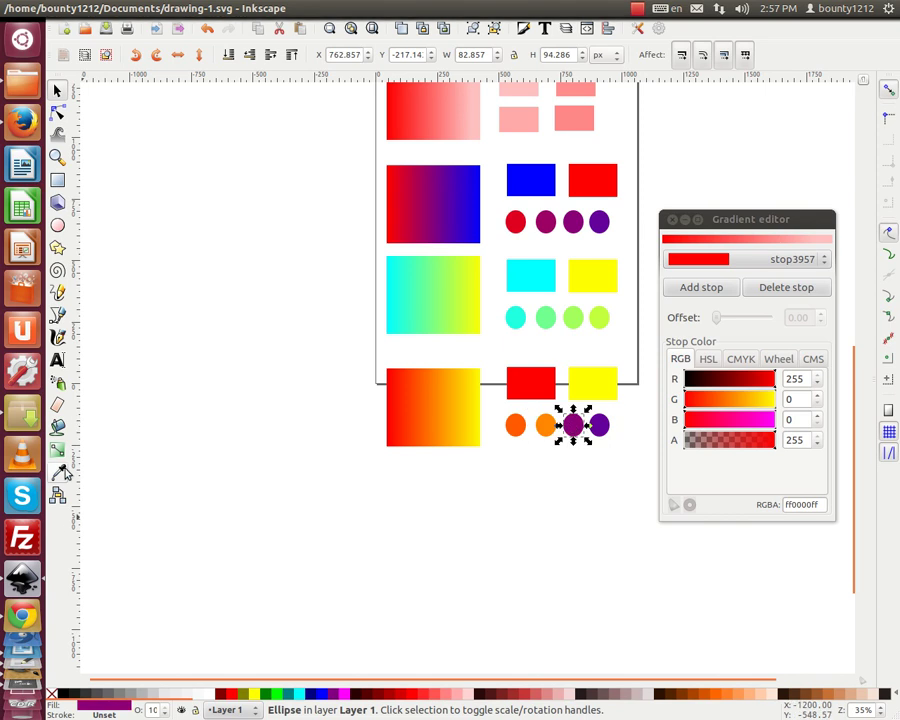
key("d")
left_click(455, 420)
key("s")
left_click(598, 425)
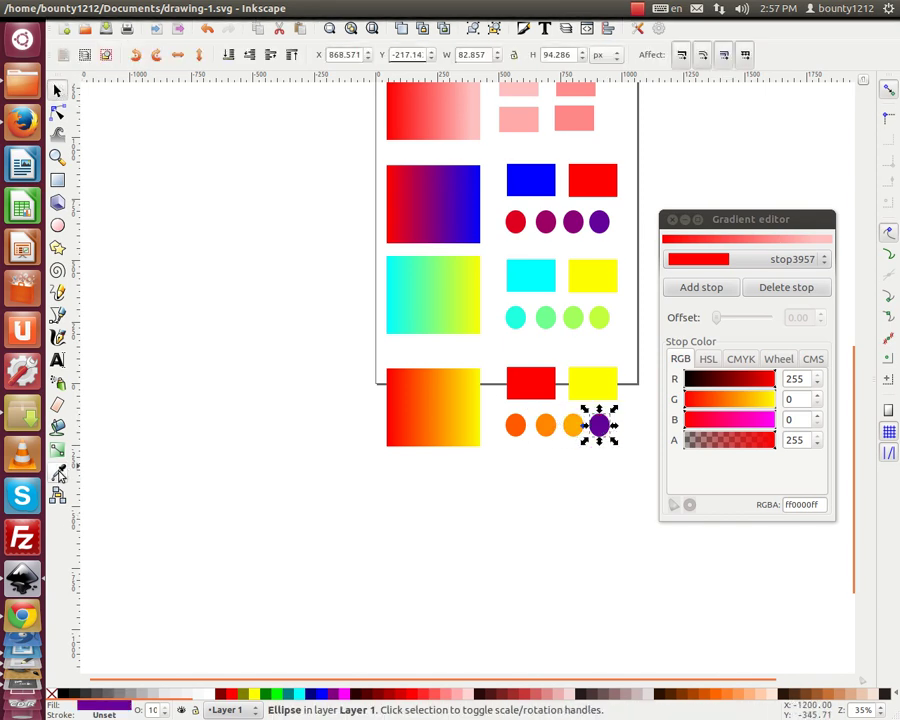
key("d")
left_click(470, 390)
scroll(95, 155, "up", 3)
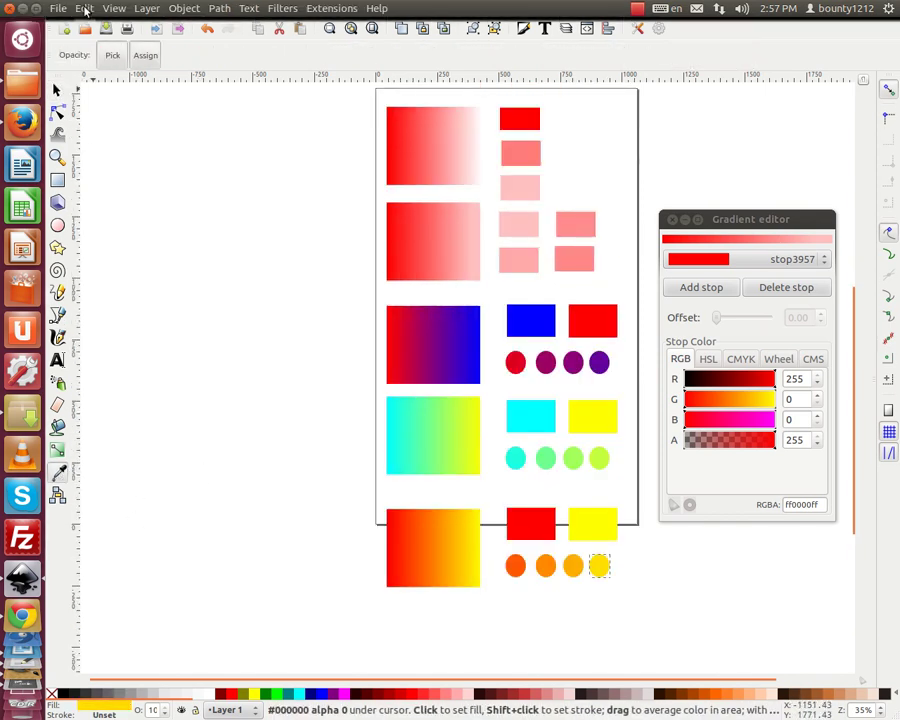
left_click(58, 8)
Review the document properties, fit the page in view, and select every object
left_click(120, 248)
type("700")
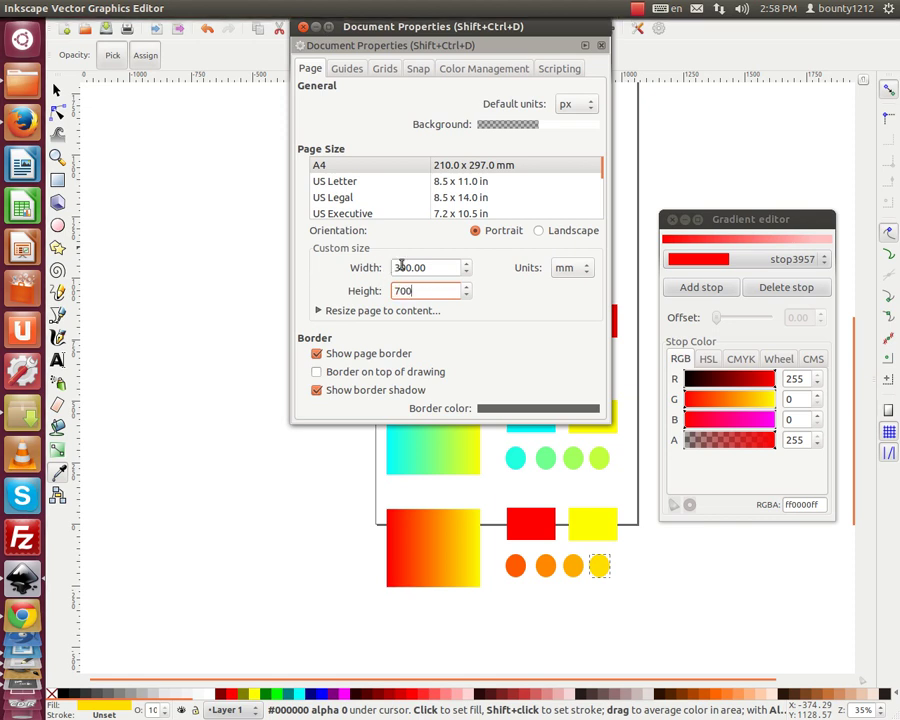
left_click(306, 33)
key("minus")
key("minus")
key("minus")
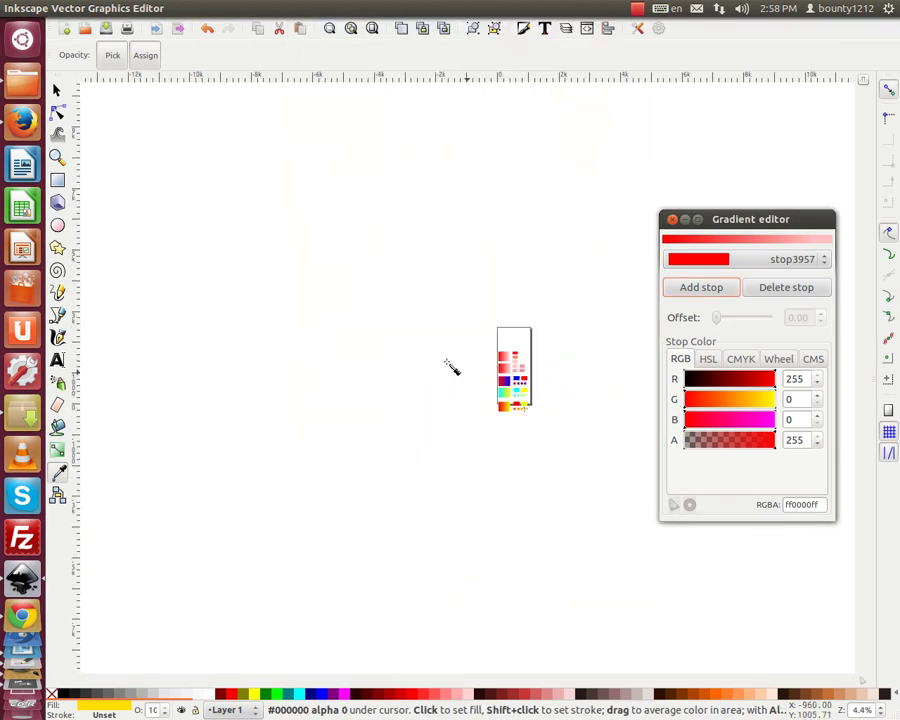
left_click_drag(466, 321, 610, 450)
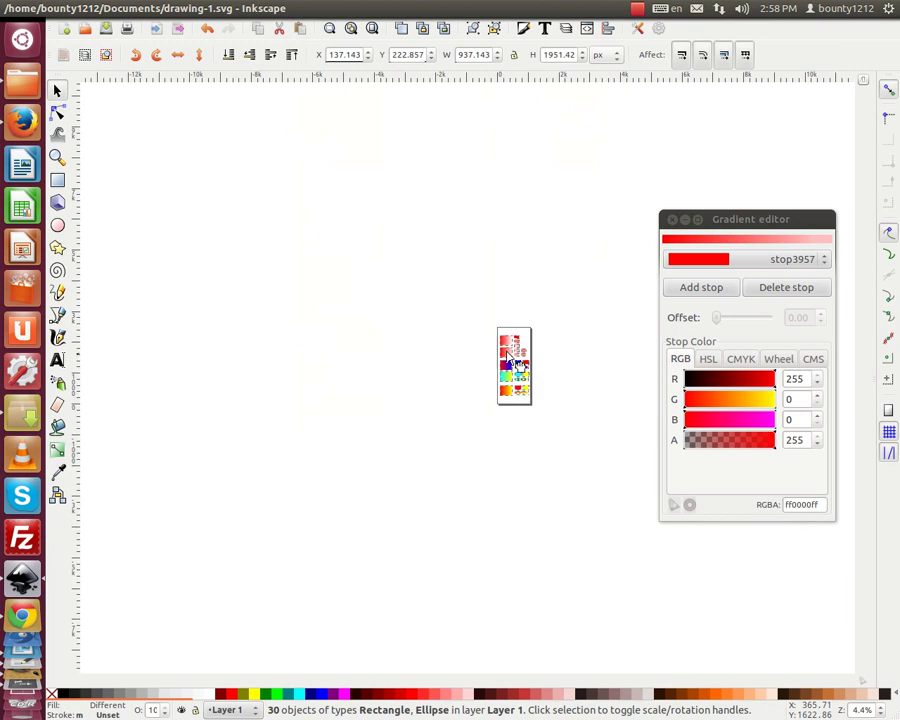
scroll(514, 356, "up", 7)
scroll(502, 374, "down", 1)
scroll(564, 406, "down", 2)
scroll(524, 444, "up", 1)
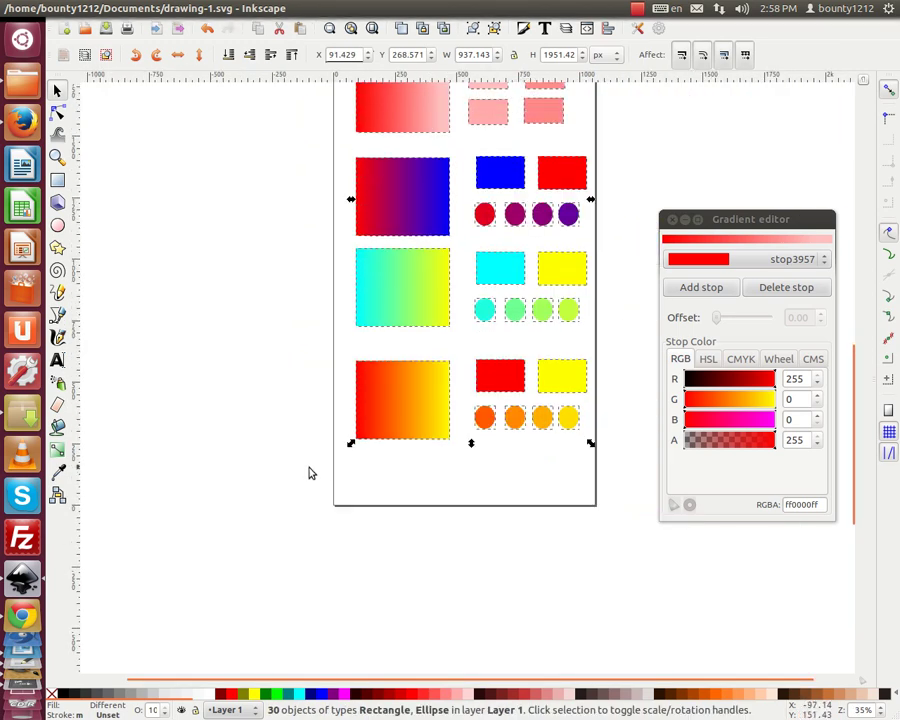
scroll(434, 448, "up", 1)
scroll(432, 436, "up", 1)
left_click(231, 424)
Select an orange-row circle, the blue rectangle, an orange circle, then the cyan rectangle
scroll(232, 424, "up", 3)
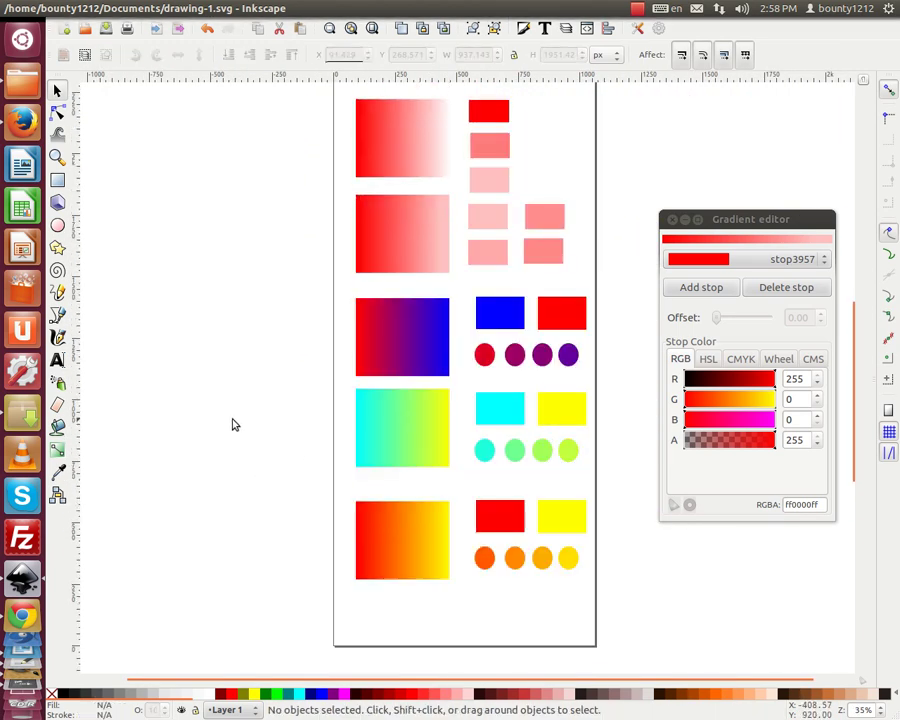
scroll(426, 530, "up", 3)
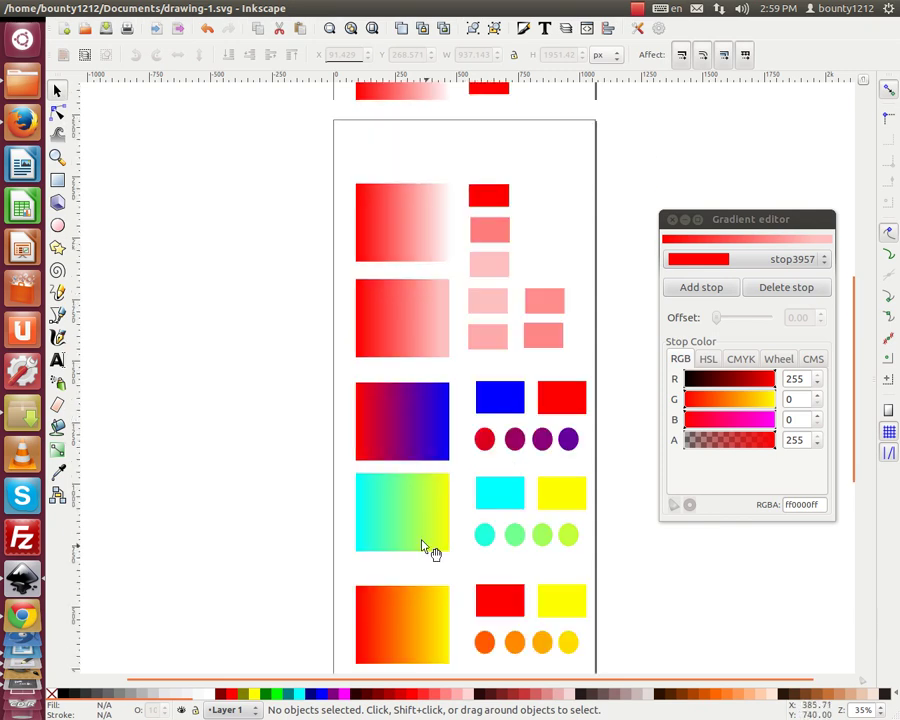
scroll(520, 450, "down", 2)
left_click(567, 384)
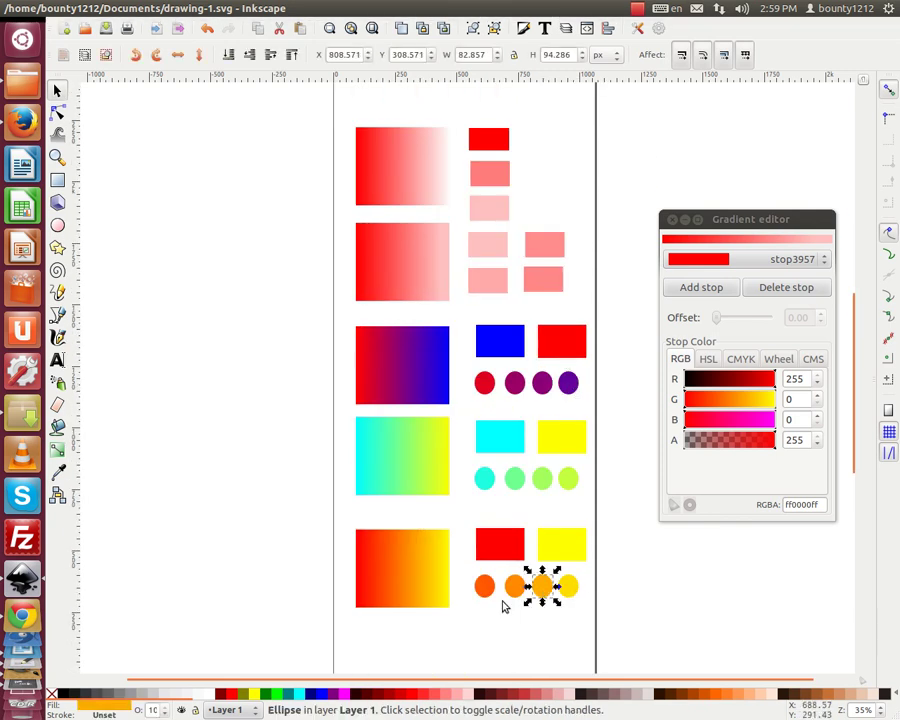
left_click(500, 341)
left_click(485, 585)
left_click(512, 443)
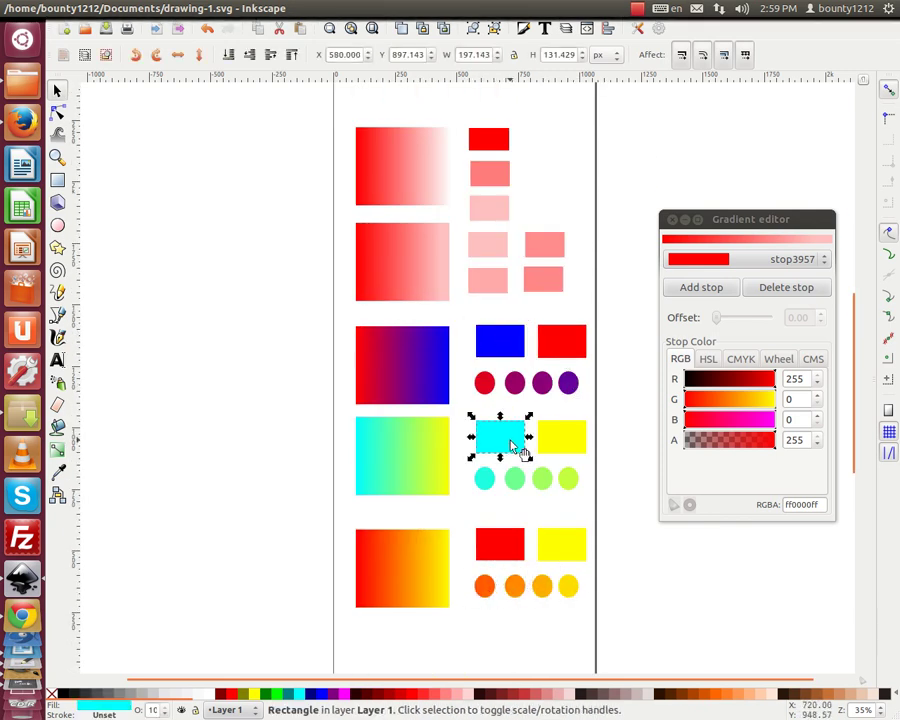
scroll(487, 556, "down", 3)
scroll(416, 445, "up", 4)
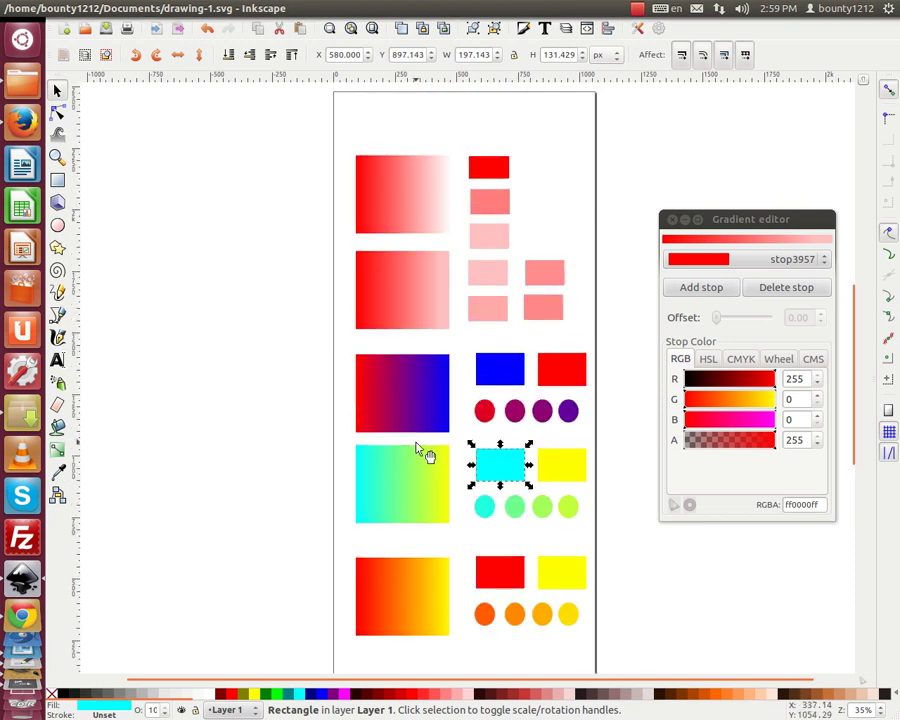
scroll(416, 445, "down", 4)
Draw a red circle below the orange square and place a green copy beside it
left_click(57, 225)
left_click_drag(362, 494, 391, 519)
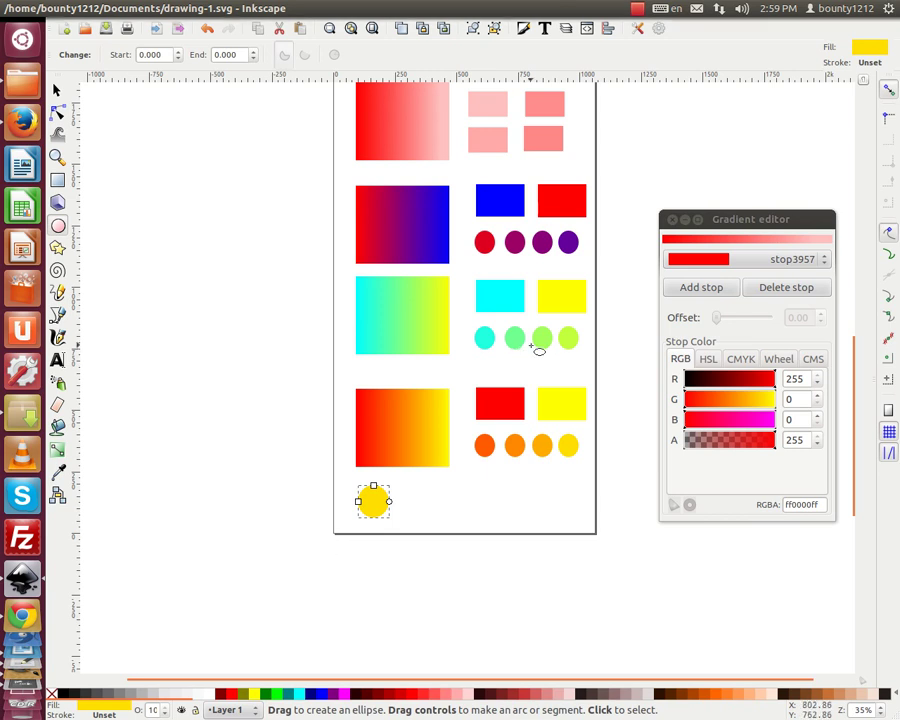
left_click(231, 693)
left_click(84, 9)
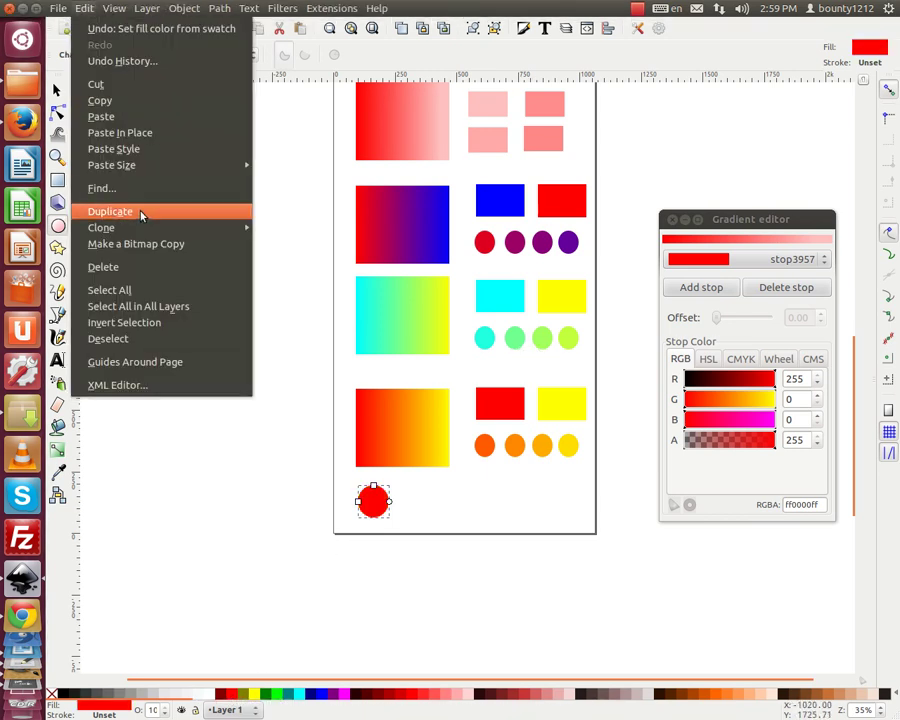
left_click(110, 209)
left_click(276, 693)
key("s")
left_click_drag(378, 497, 421, 498)
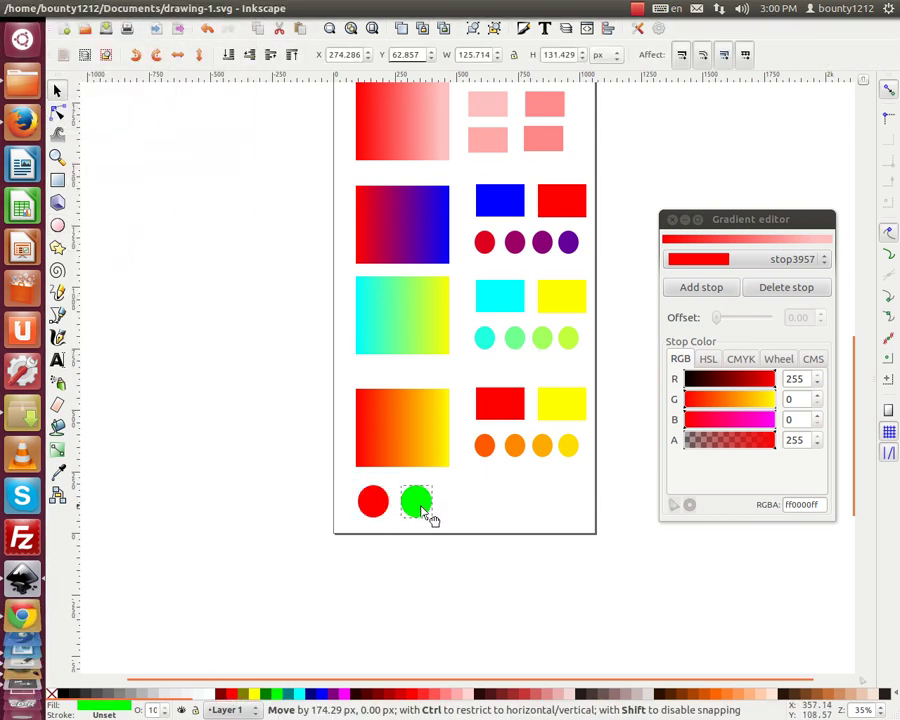
Reselect the green circle and reapply its green fill, 00c900ff
left_click_drag(346, 544, 450, 476)
left_click(436, 514)
left_click(416, 502)
left_click(669, 219)
left_click(281, 693)
left_click_drag(333, 555, 436, 478)
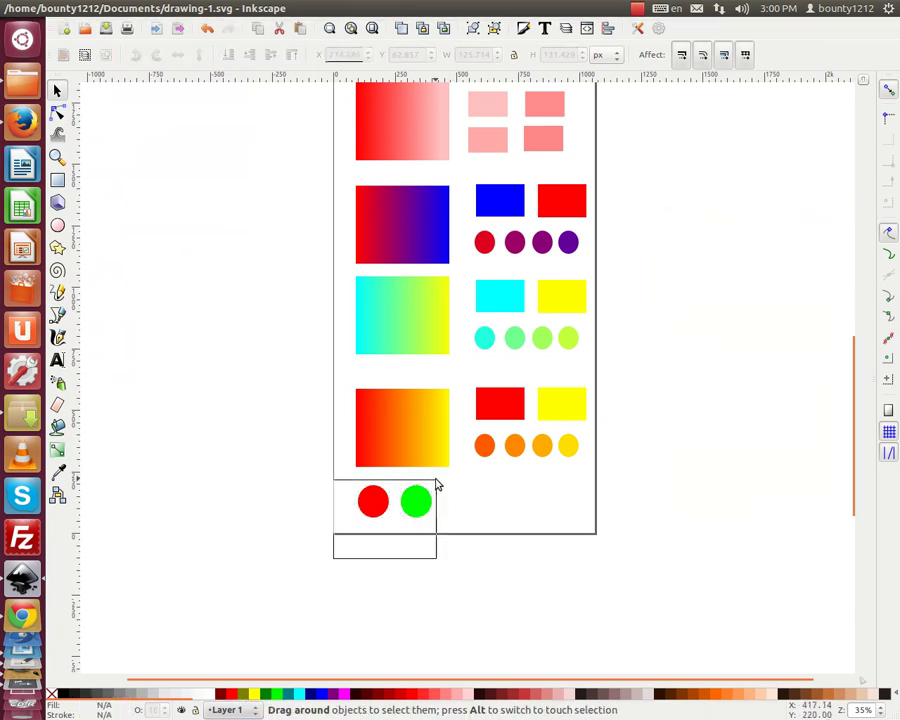
left_click(418, 505)
Open the Fill and Stroke dialog and select the green circle
left_click(209, 8)
left_click(218, 28)
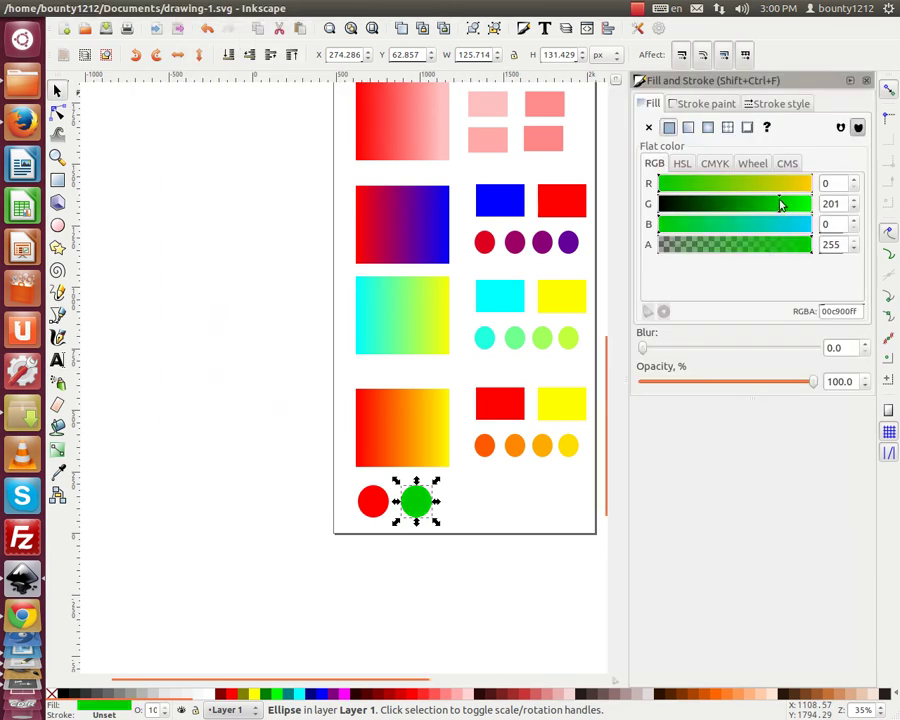
left_click_drag(346, 476, 438, 527)
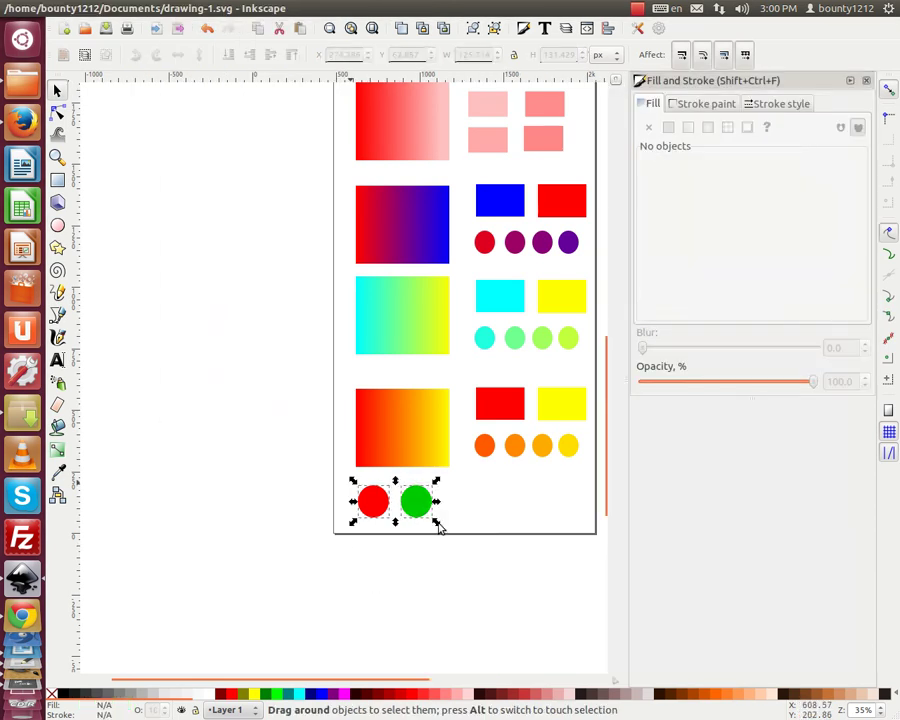
left_click(405, 538)
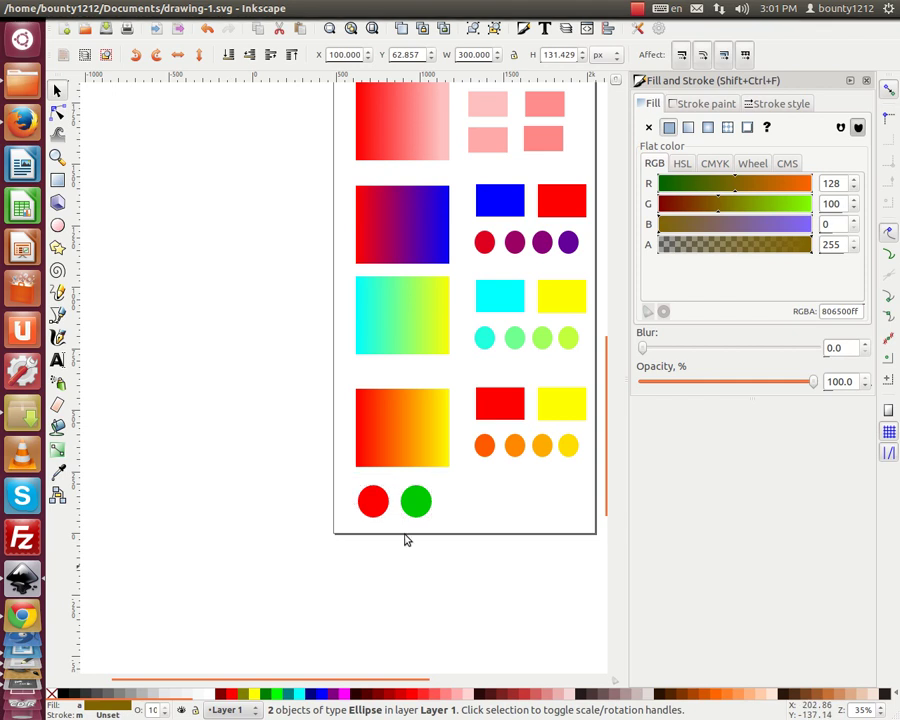
left_click(414, 508)
Duplicate the green circle to its right and fill the copy cyan
key("ctrl+d")
left_click_drag(418, 506, 460, 510)
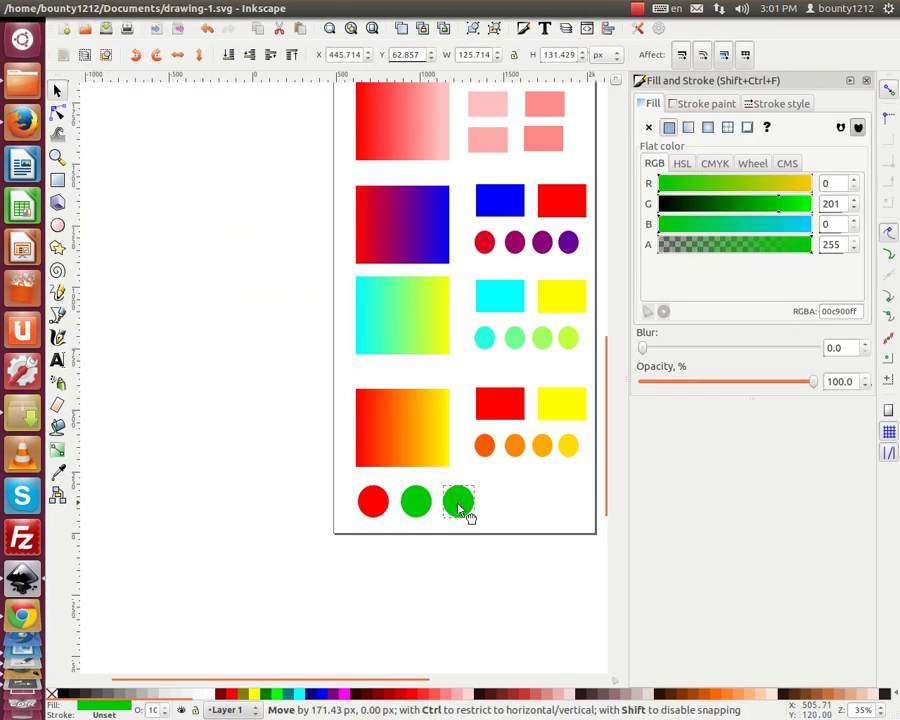
left_click(321, 694)
mouse_move(352, 550)
left_mouse_down()
mouse_move(338, 566)
mouse_move(482, 488)
left_mouse_up()
left_click(336, 606)
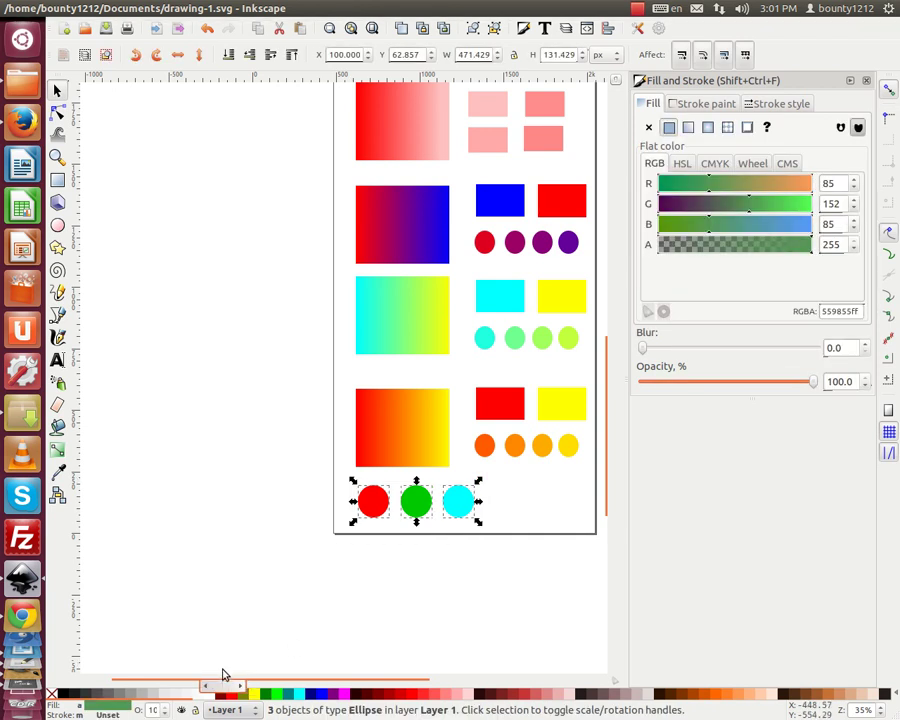
Select the red, green and cyan circles together, then clear the selection
key("Escape")
key("Tab")
key("shift+Tab")
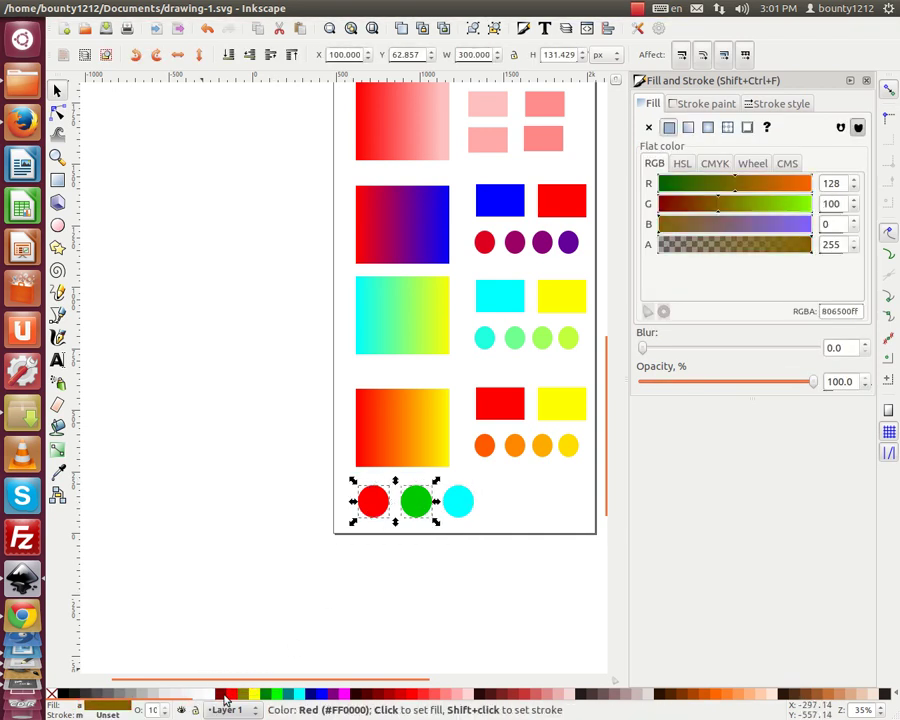
left_click(459, 504, "shift")
left_click(326, 546)
scroll(326, 546, "down", 1)
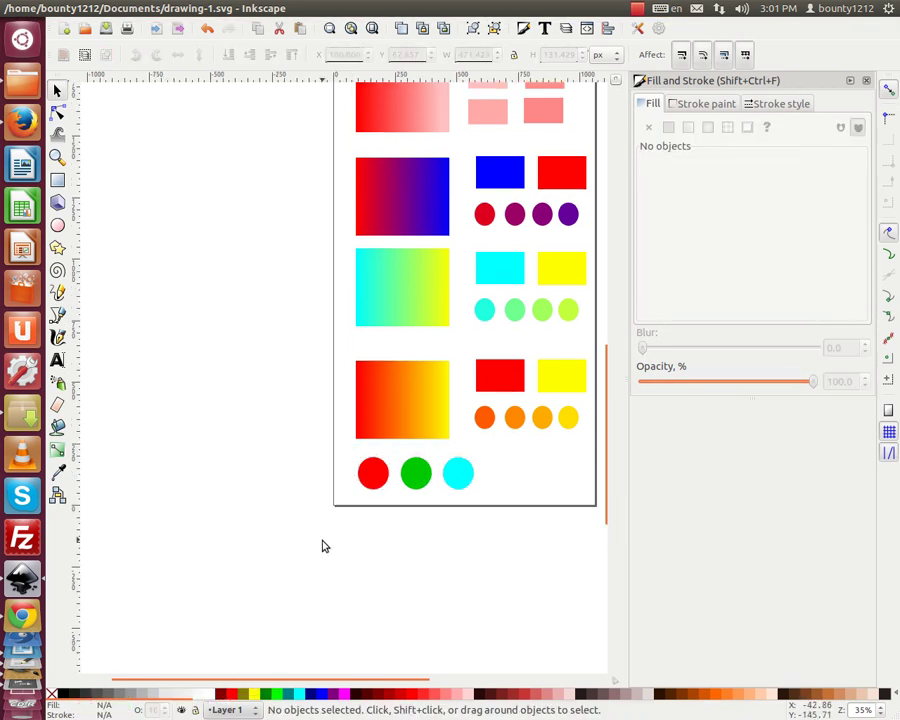
Select purple-row and orange-row circles with the yellow rectangle, then the blue rectangle
left_click(484, 213, "shift")
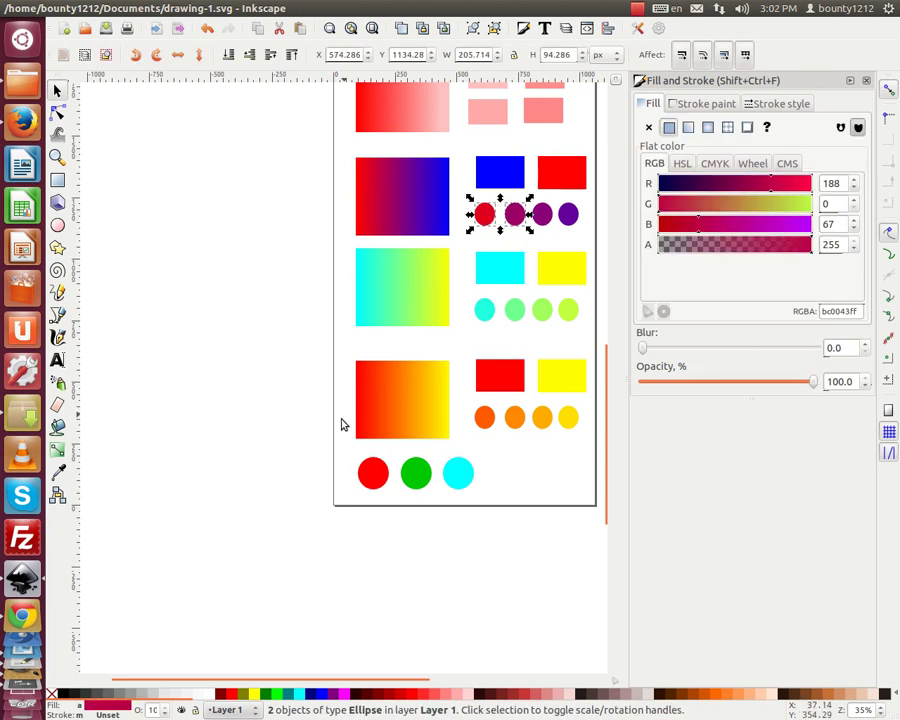
left_click(569, 215, "shift")
left_click(514, 417, "shift")
left_click(541, 417, "shift")
left_click(568, 417, "shift")
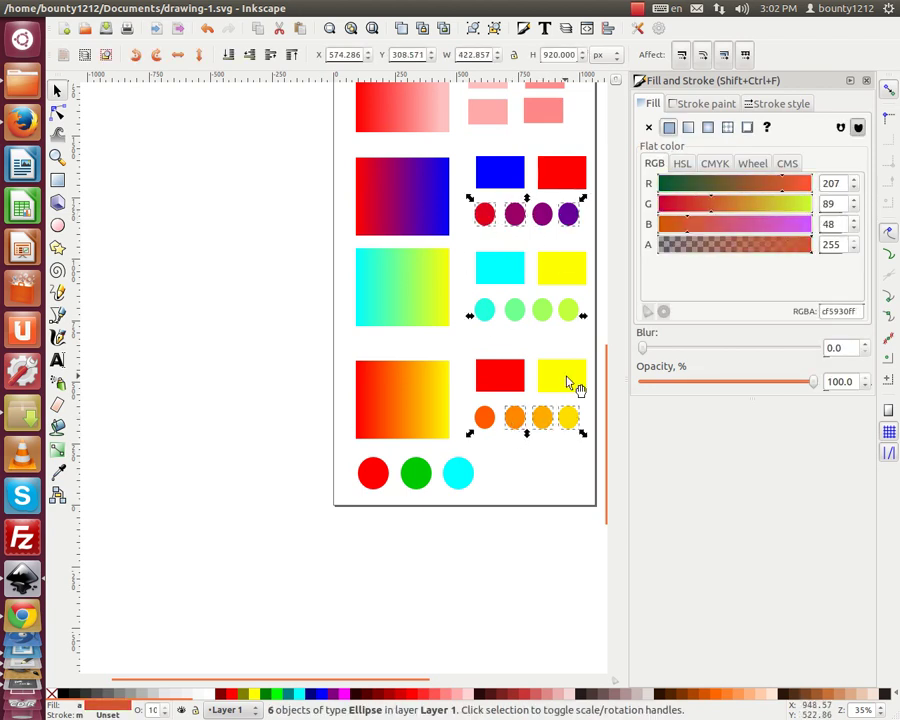
left_click(567, 383, "shift")
left_click(484, 213)
left_click(500, 172, "shift")
left_click(545, 311, "shift")
left_click(545, 312, "shift")
left_click(562, 383, "shift")
left_click(562, 390, "shift")
left_click(514, 417, "shift")
left_click(528, 420, "shift")
left_click(502, 400)
left_click(514, 417)
left_click(546, 314, "shift")
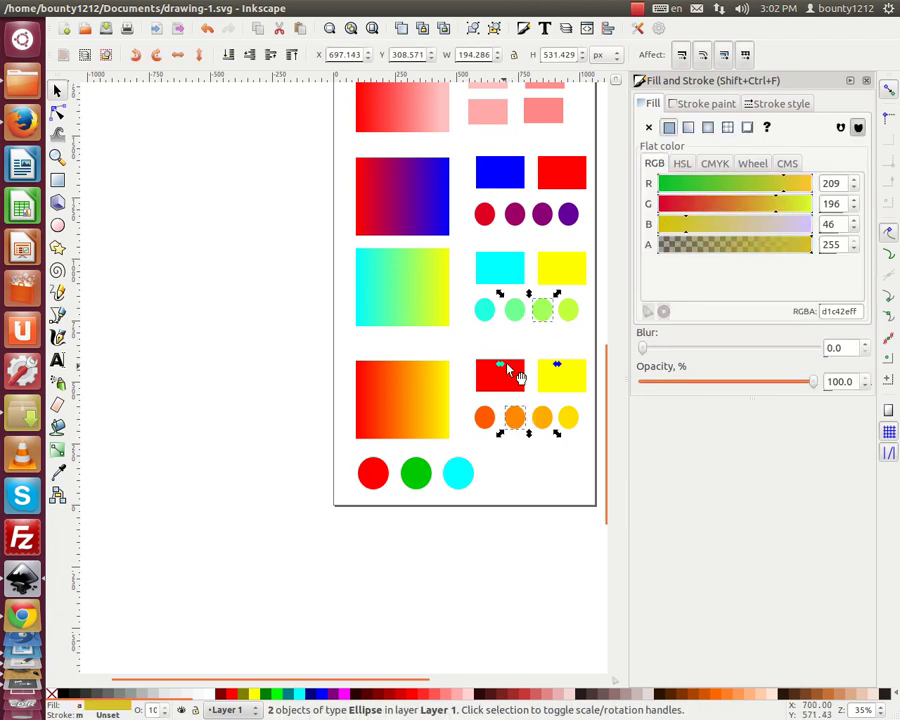
left_click(547, 316, "shift")
left_click(568, 310, "shift")
left_click(512, 280, "shift")
left_click(512, 280, "shift")
left_click(428, 471, "shift")
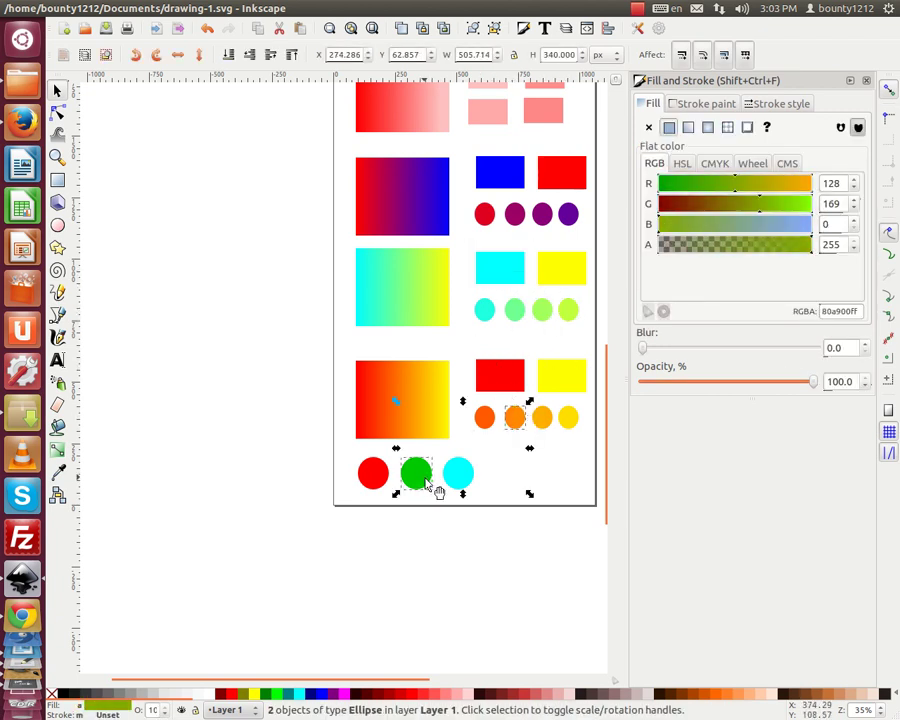
left_click(428, 481, "shift")
left_click(455, 472, "shift")
left_click(535, 425)
left_click(462, 478, "shift")
left_click(554, 428)
left_click(541, 420)
left_click(460, 485, "shift")
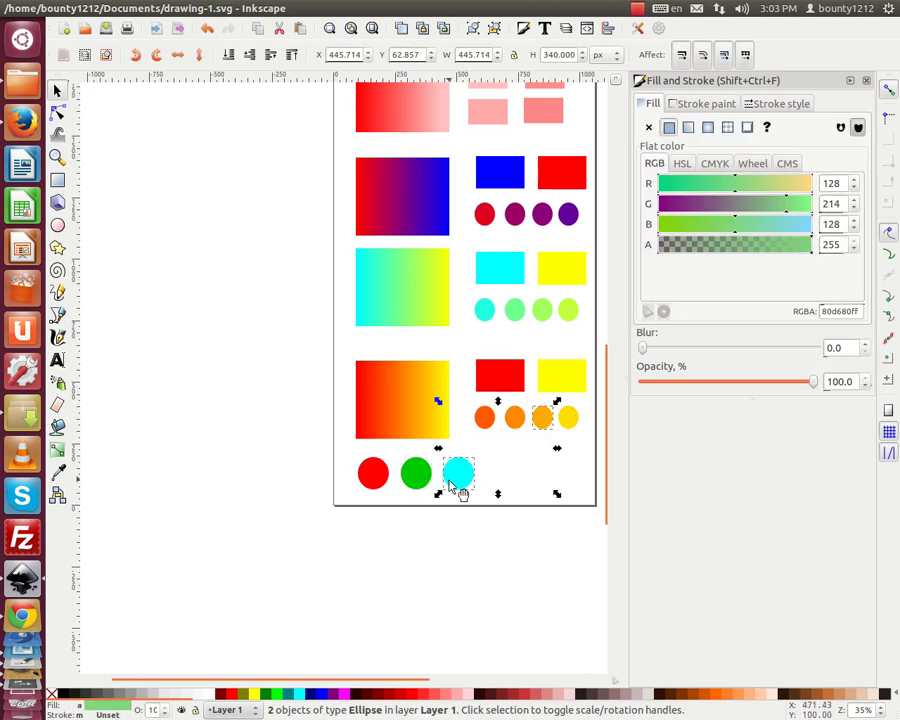
left_click(383, 478, "shift")
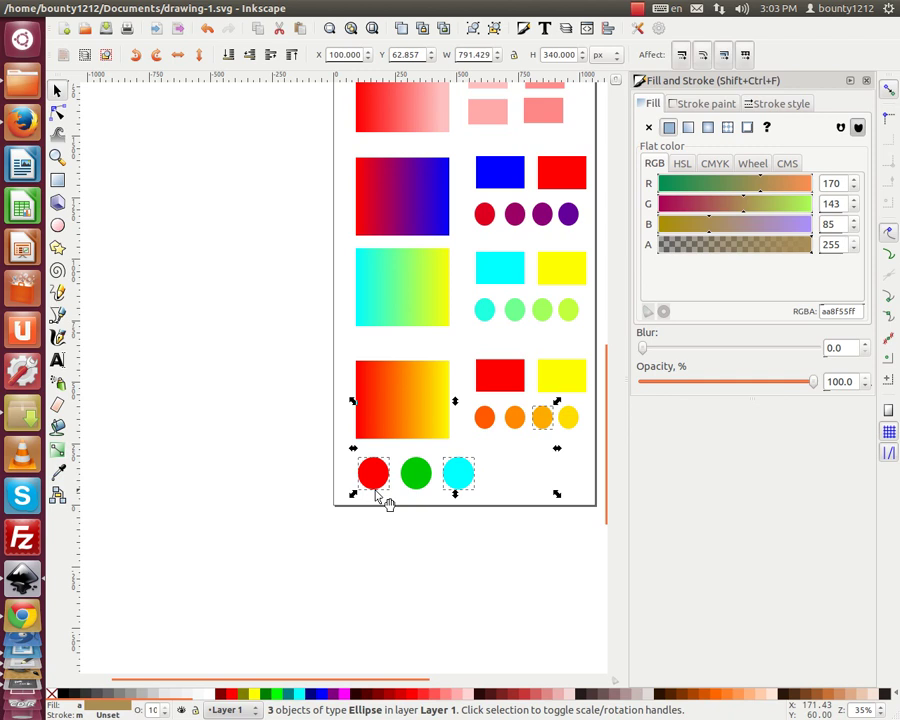
left_click(519, 177, "shift")
left_click(357, 510)
Draw a circle below the page and give it the purple circle's colour
scroll(300, 505, "down", 2)
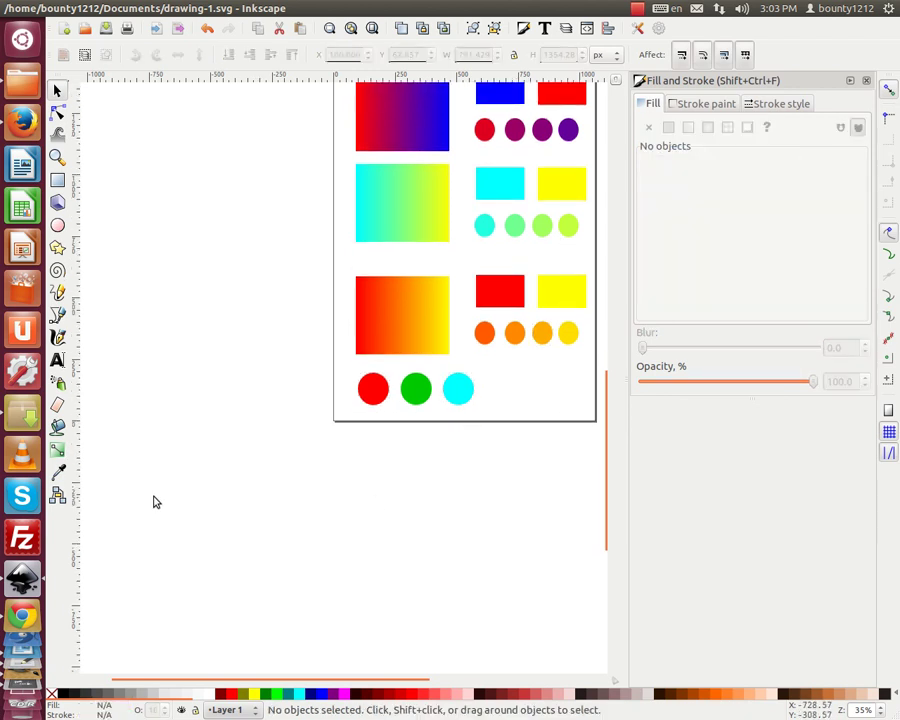
left_click(542, 138)
key("e")
left_click_drag(251, 462, 292, 505)
key("d")
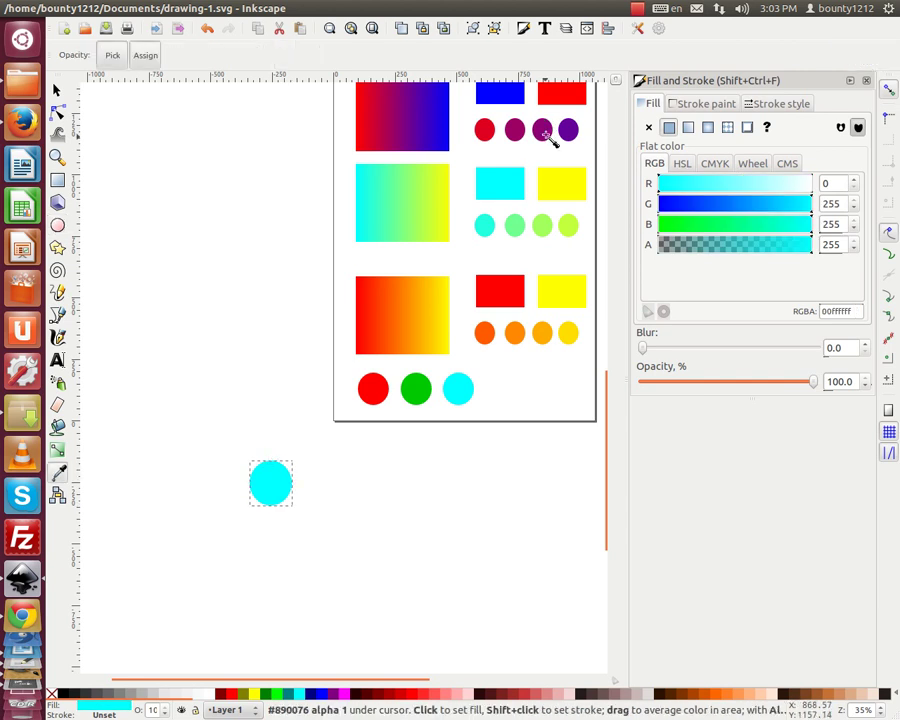
left_click(542, 130)
left_click(57, 90)
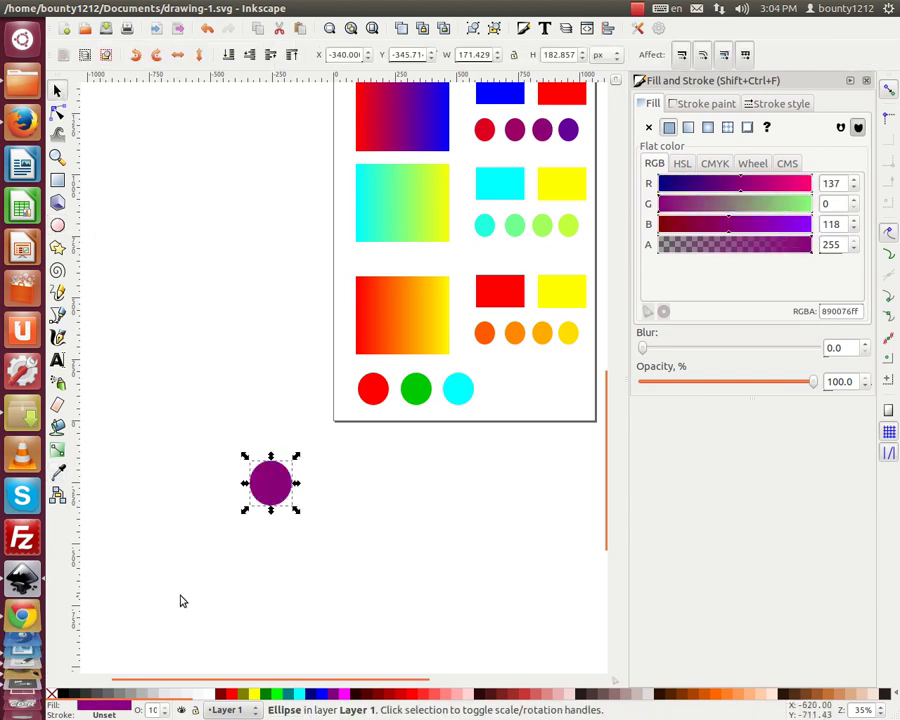
Add a white copy of the purple circle to its right
left_click(90, 12)
left_click(132, 208)
left_click_drag(285, 490, 336, 490)
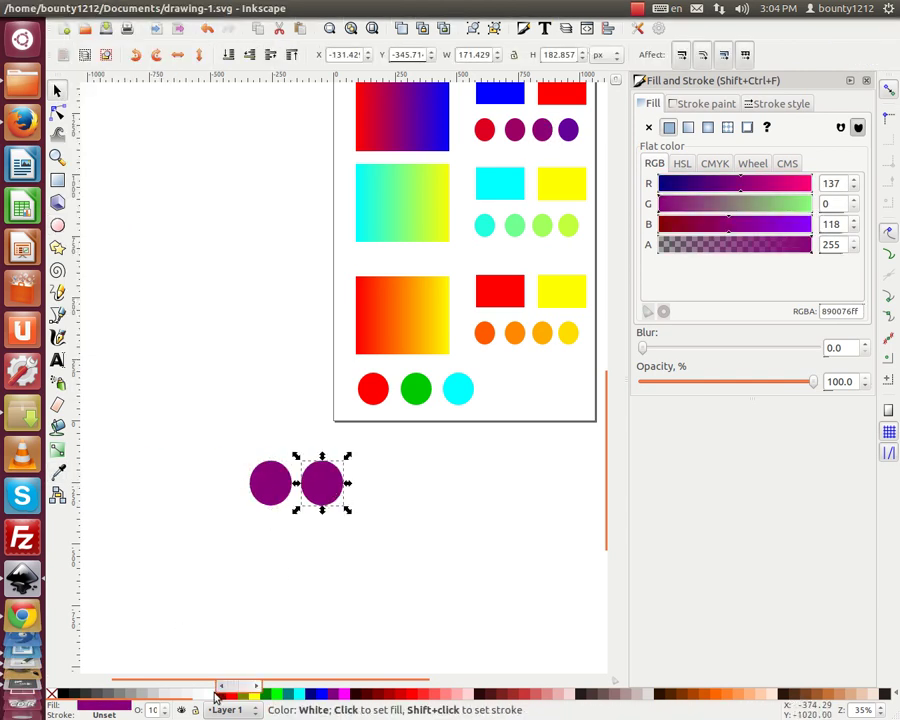
left_click(214, 692)
left_click_drag(386, 457, 385, 456)
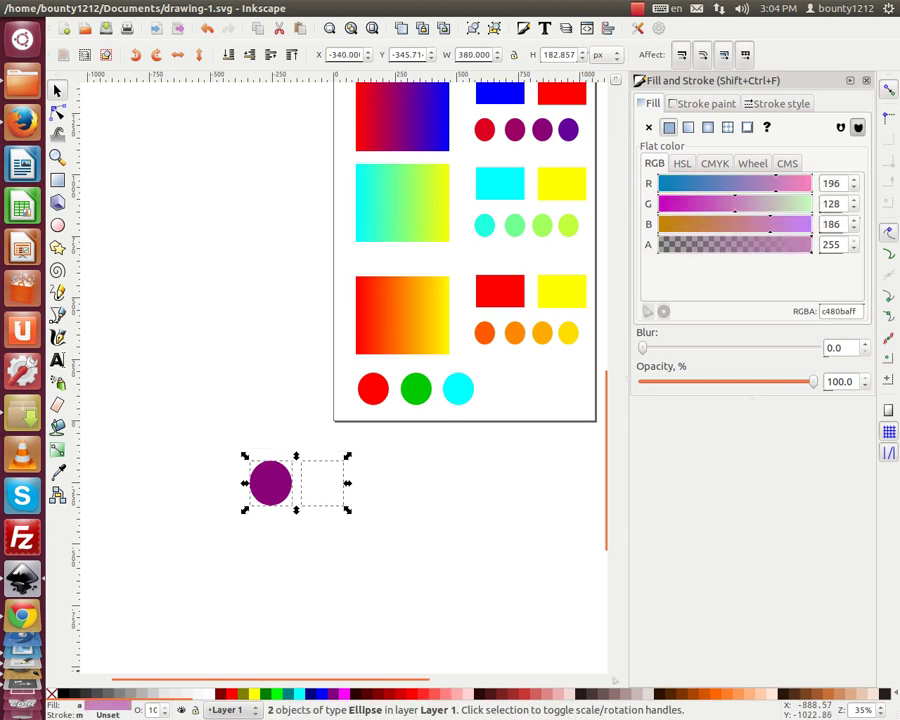
left_click(362, 539)
left_click(340, 498)
Add a red copy further right, then select the whole row
left_click(84, 10)
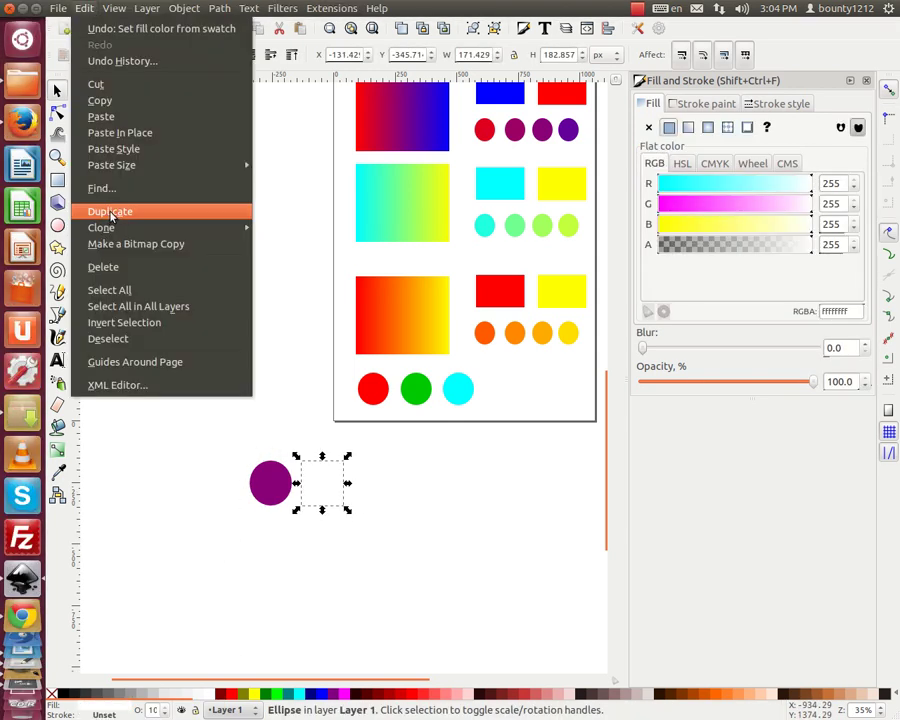
left_click(118, 207)
left_click(316, 492)
left_click_drag(316, 492, 376, 496)
left_click(232, 697)
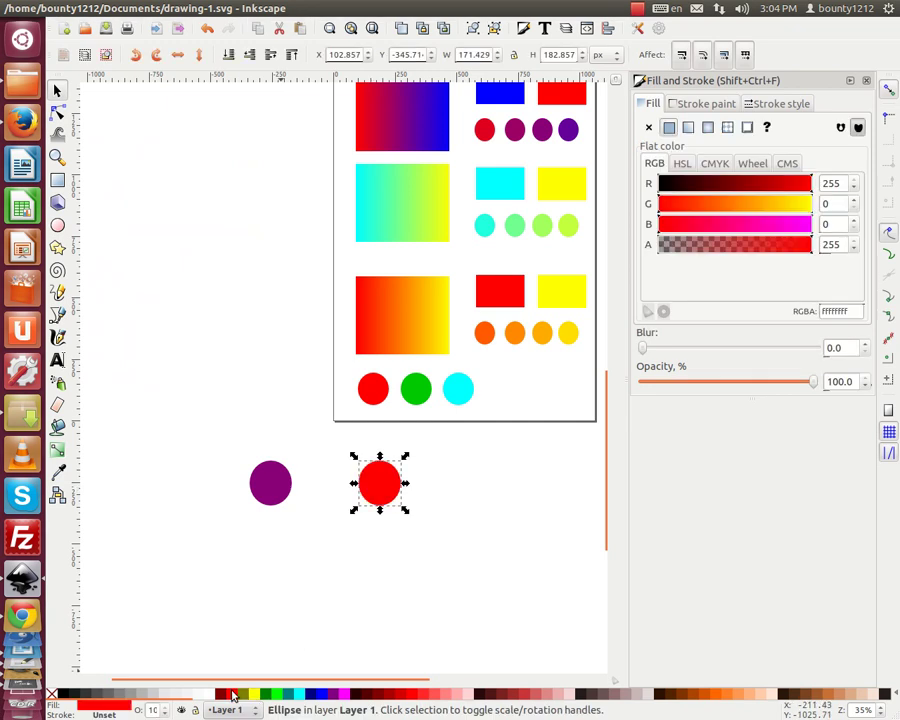
left_click(327, 492, "shift")
left_click(285, 490, "shift")
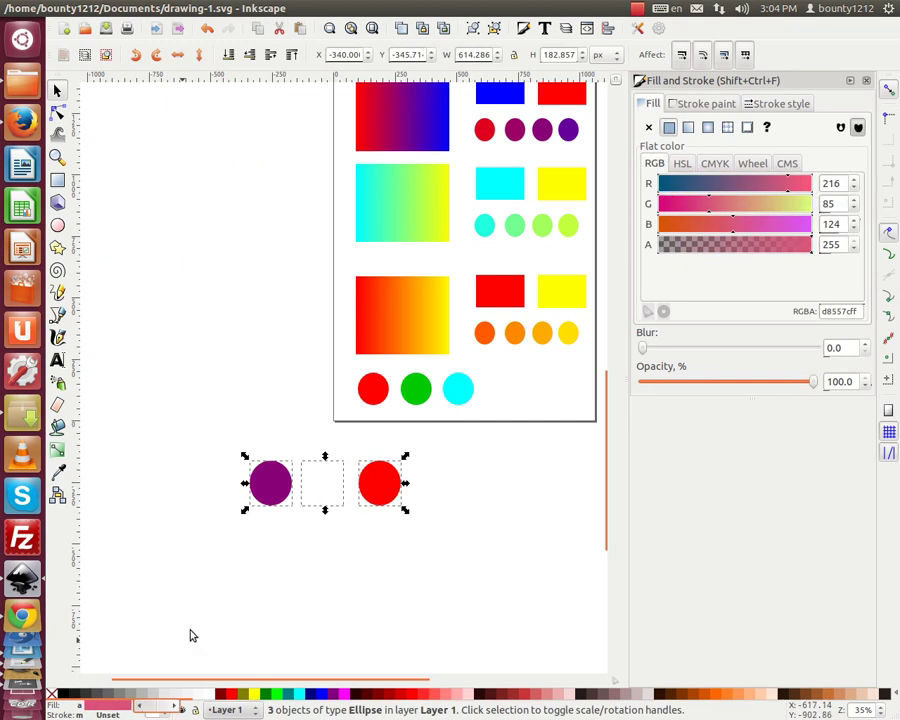
Copy the selected circles' fill colour from the Fill indicator
right_click(98, 708)
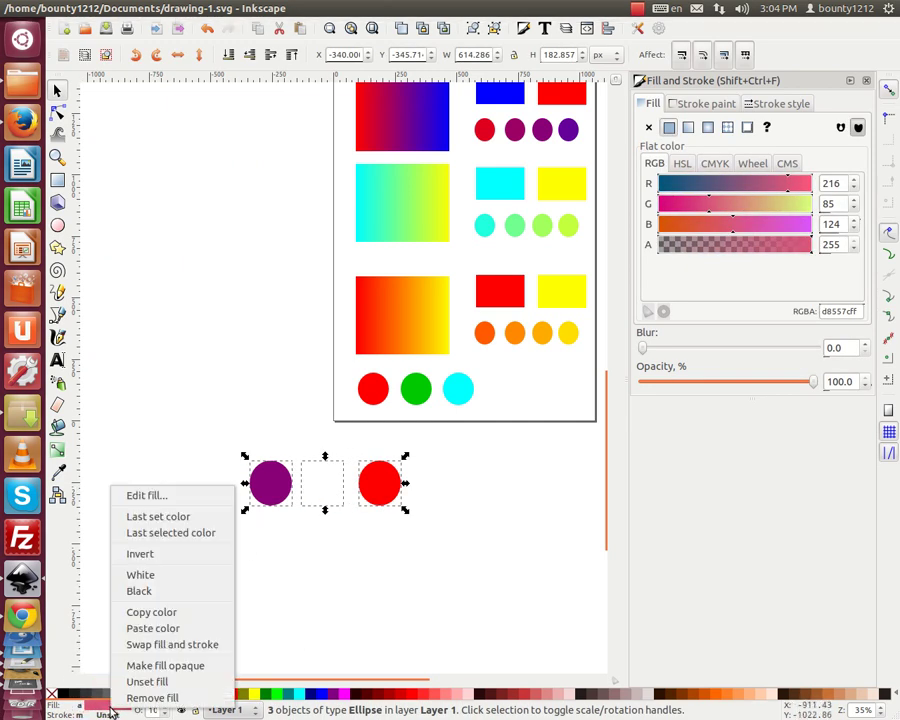
left_click(156, 622)
key("Escape")
left_click(322, 487)
left_click(76, 8)
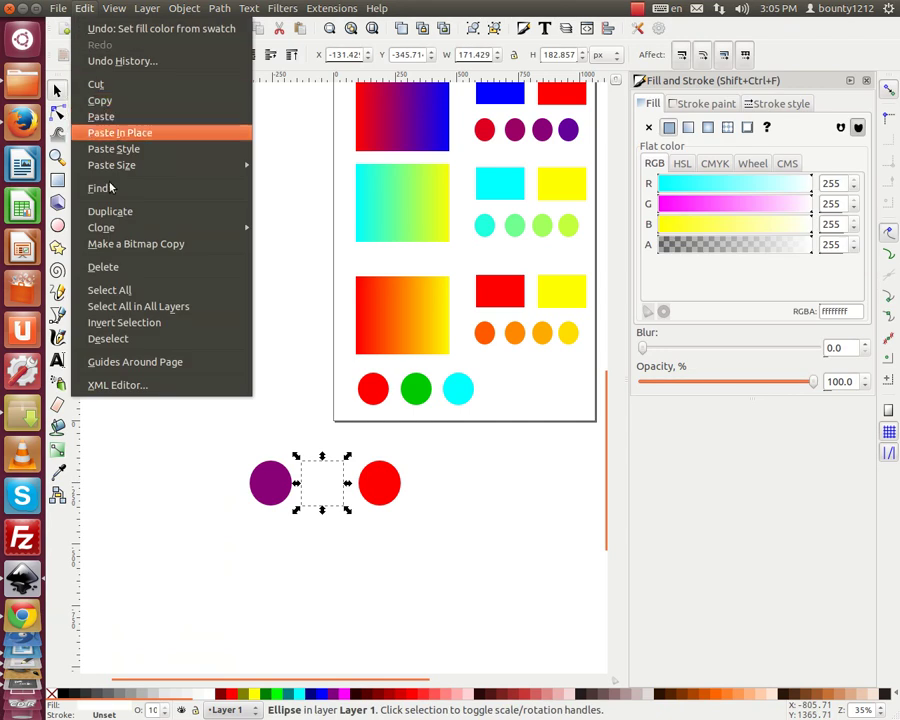
left_click(343, 497)
Paste the pink fill onto the hidden circle and give the white circle a black outline
key("Tab")
right_click(98, 708)
left_click(155, 628)
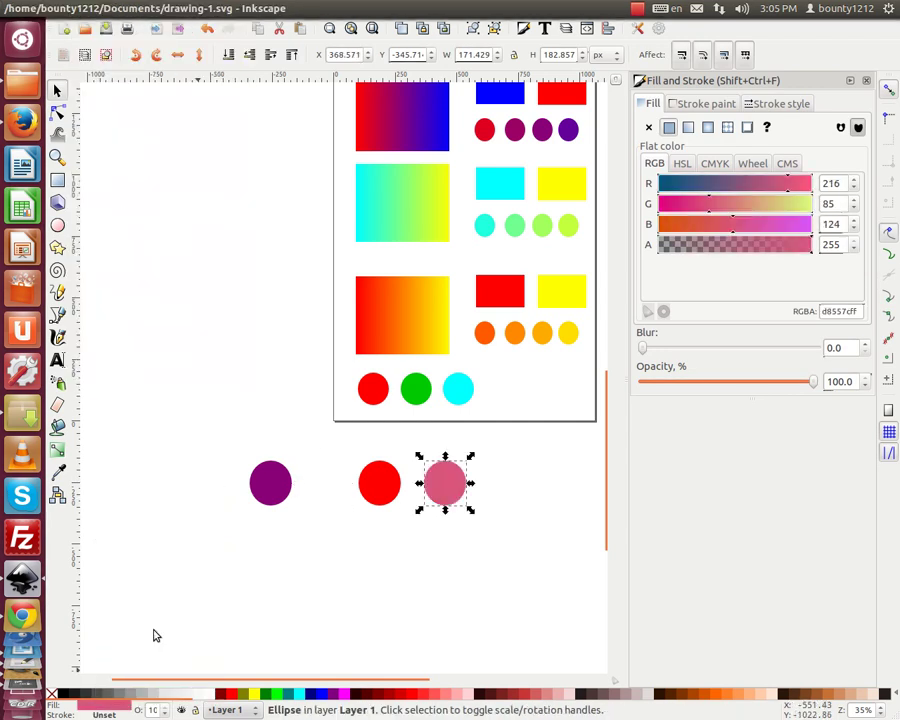
key("shift+Tab")
right_click(98, 714)
left_click(134, 596)
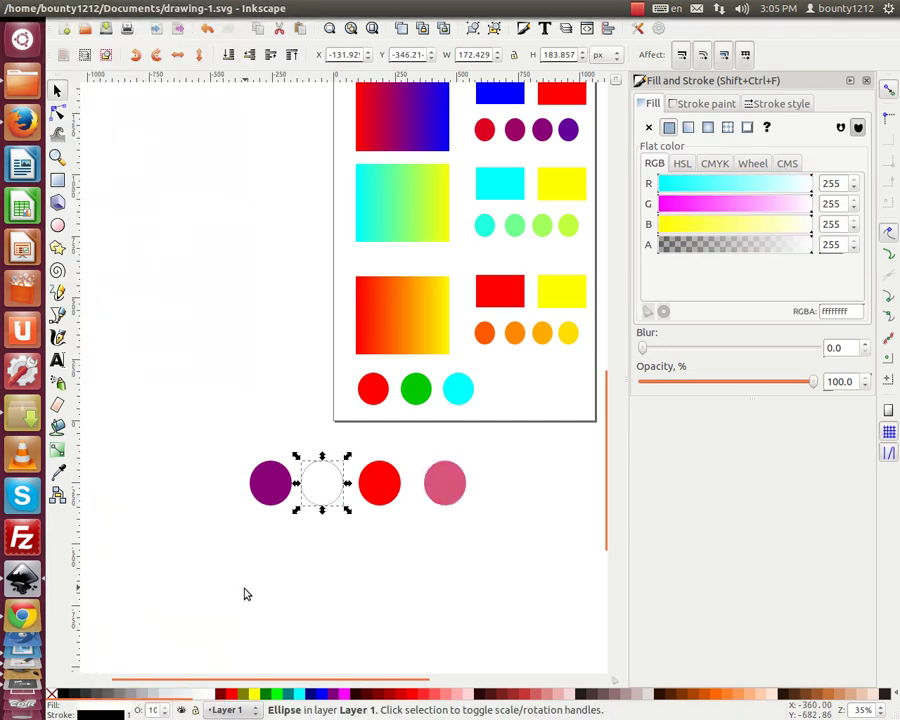
key("shift+Tab")
left_click(376, 492)
Copy the white and pink circles and paste them as a second row below
left_click_drag(230, 544, 408, 460)
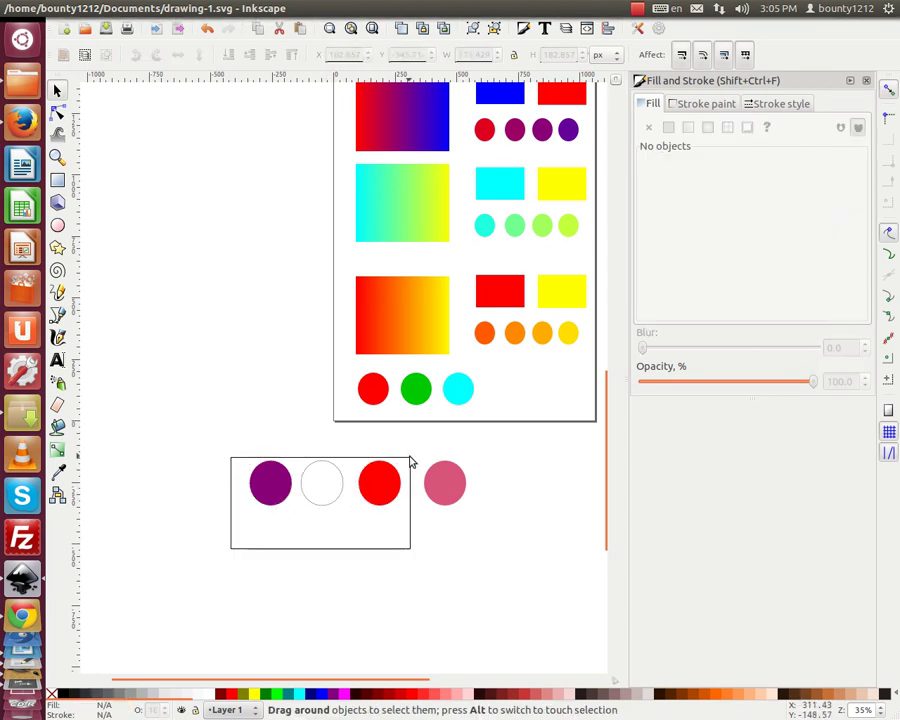
left_click(345, 512)
key("Tab")
left_click(447, 495, "shift")
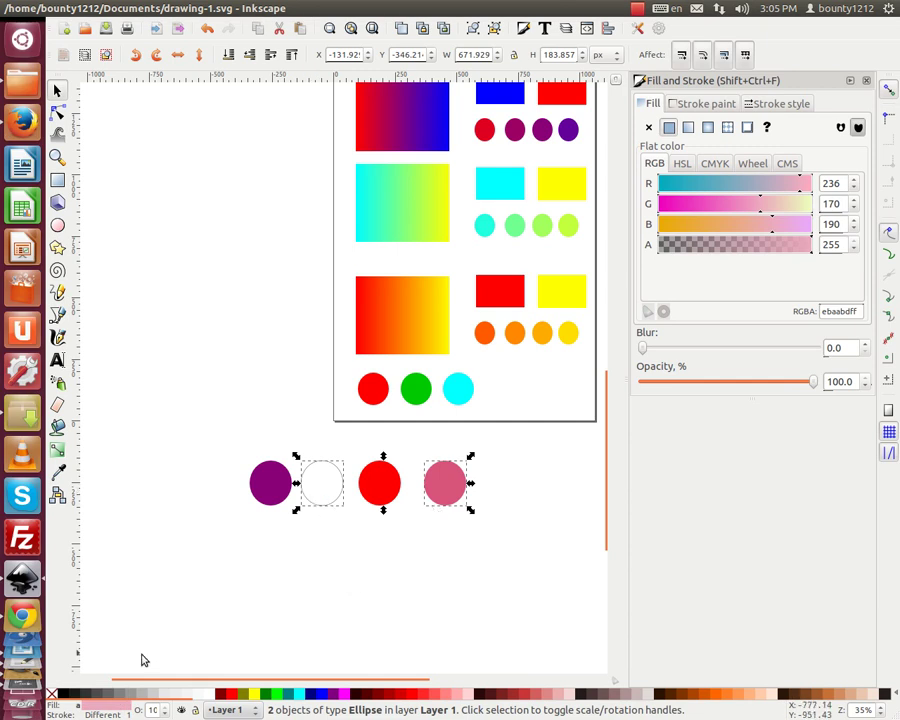
left_click(58, 7)
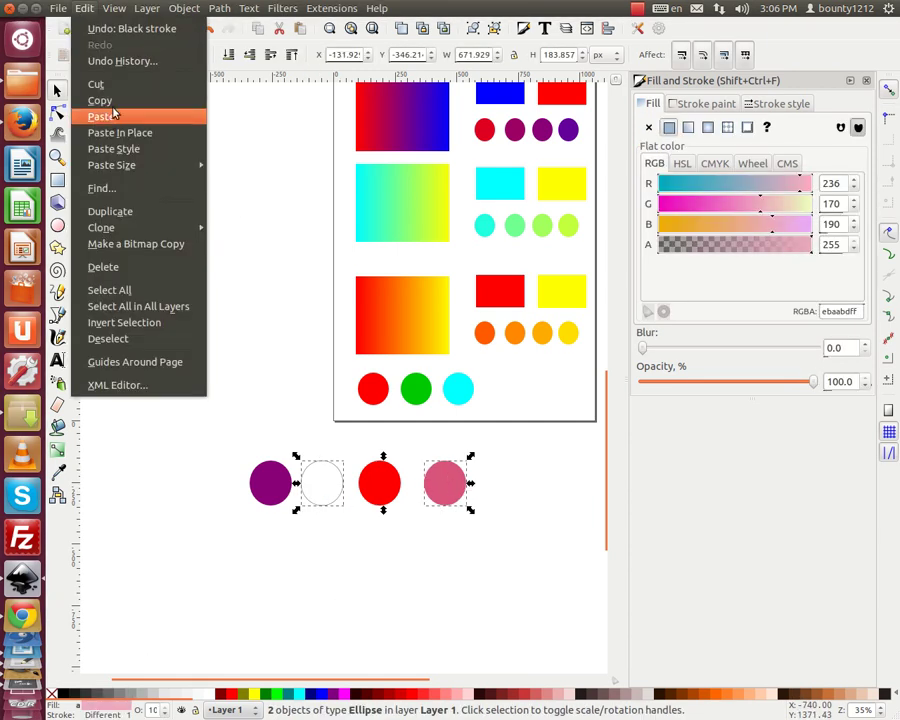
left_click(104, 115)
scroll(325, 575, "down", 5)
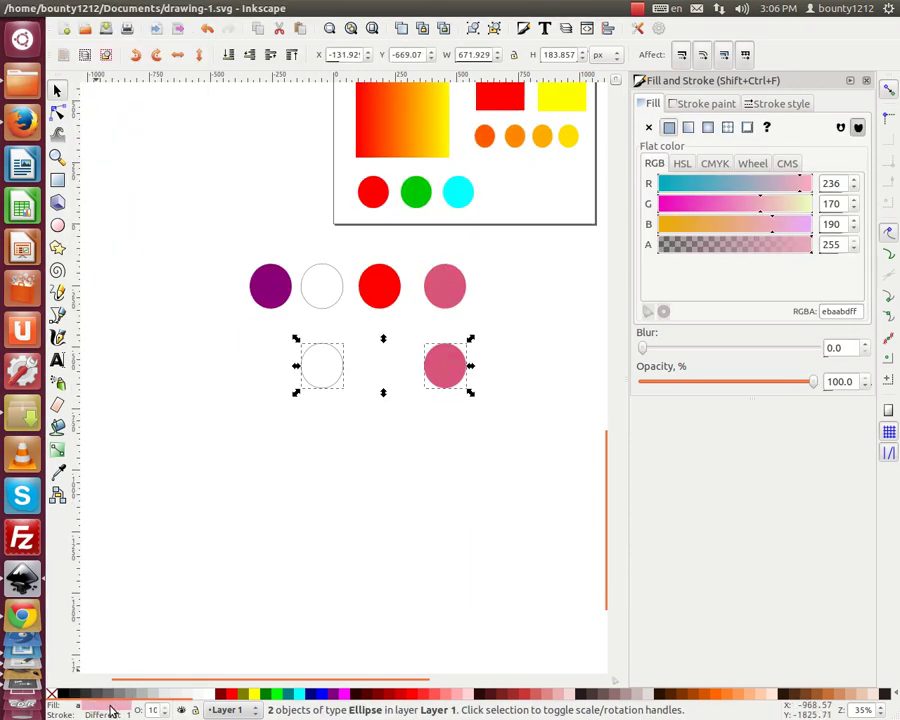
Copy the pink fill colour and paste another pink circle further down
right_click(100, 705)
left_click(160, 611)
left_click(445, 365)
left_click(58, 7)
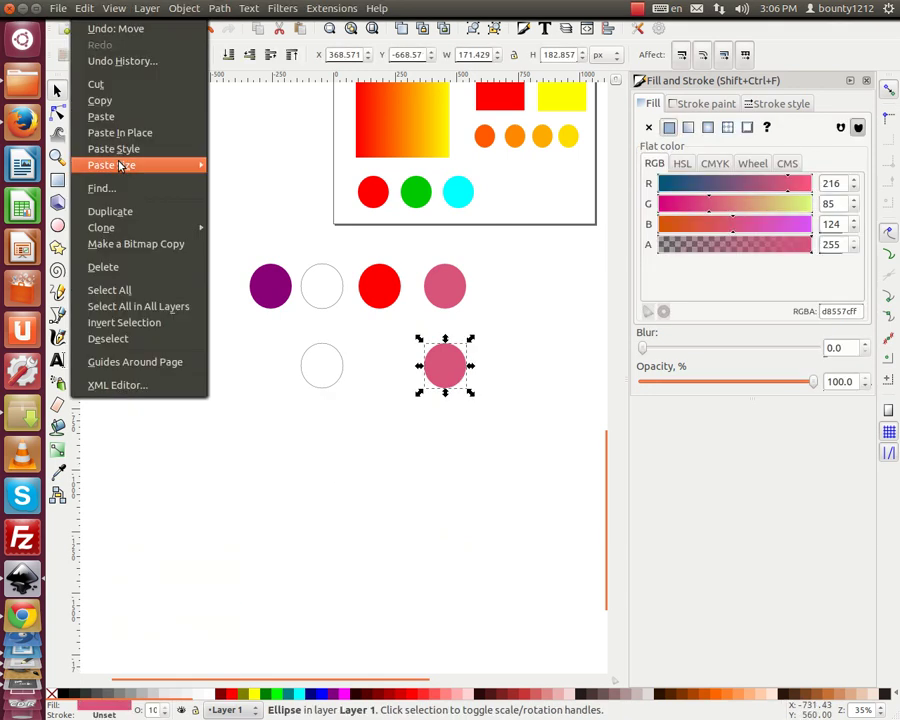
key("ctrl+v")
left_click_drag(372, 366, 374, 463)
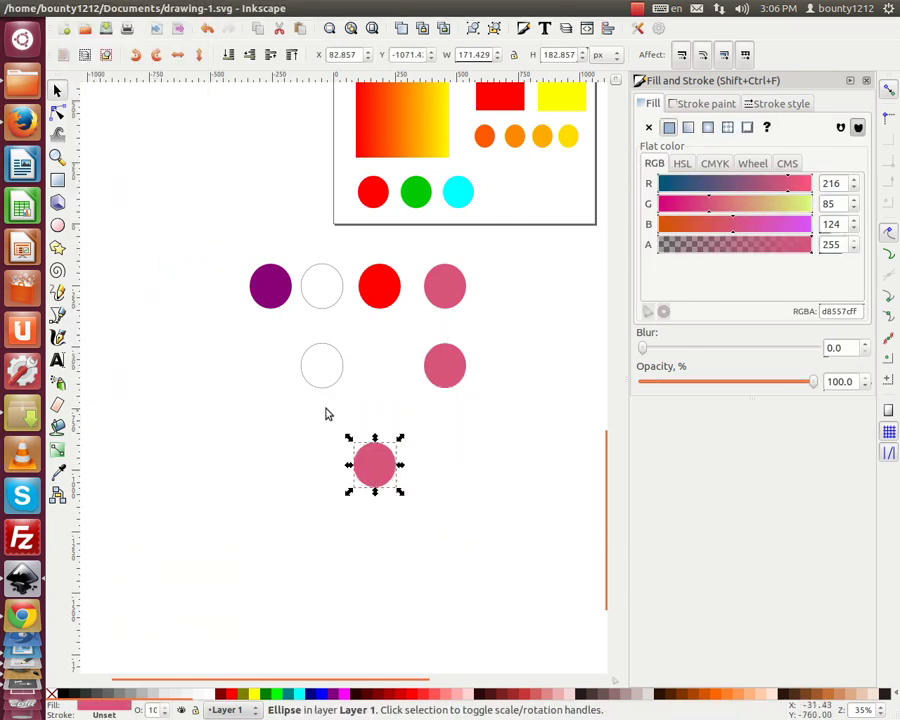
Recolour the new circle light pink, then select it together with the red circle
right_click(100, 710)
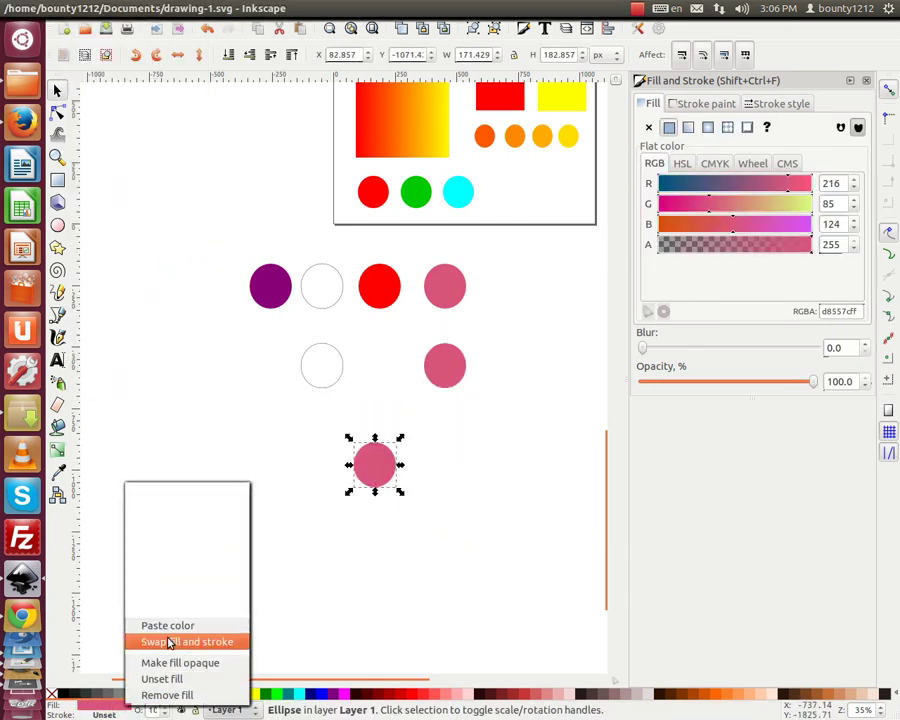
left_click(150, 620)
left_click(327, 552)
left_click(379, 290)
left_click(374, 472, "shift")
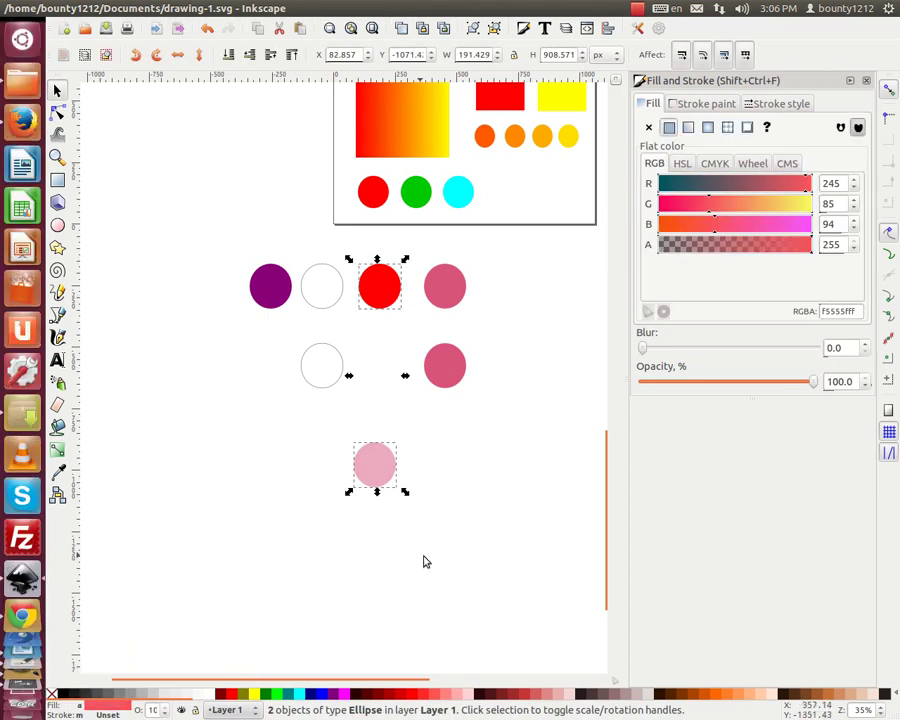
Duplicate the red circle and move the copy to the lower left
left_click(352, 572)
left_click(374, 300)
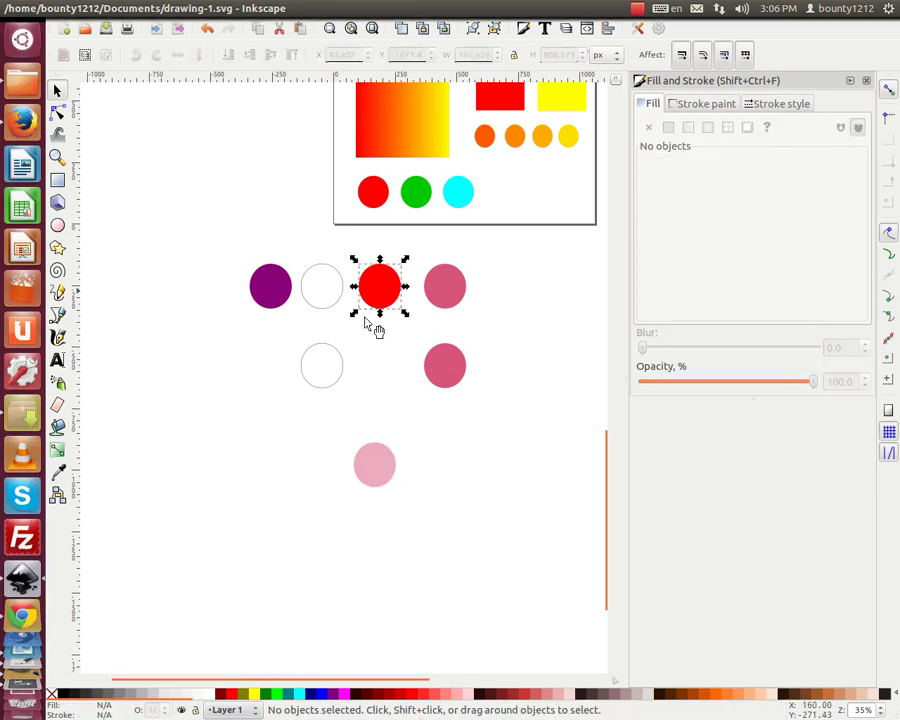
left_click(84, 8)
left_click(110, 212)
left_click_drag(379, 290, 258, 548)
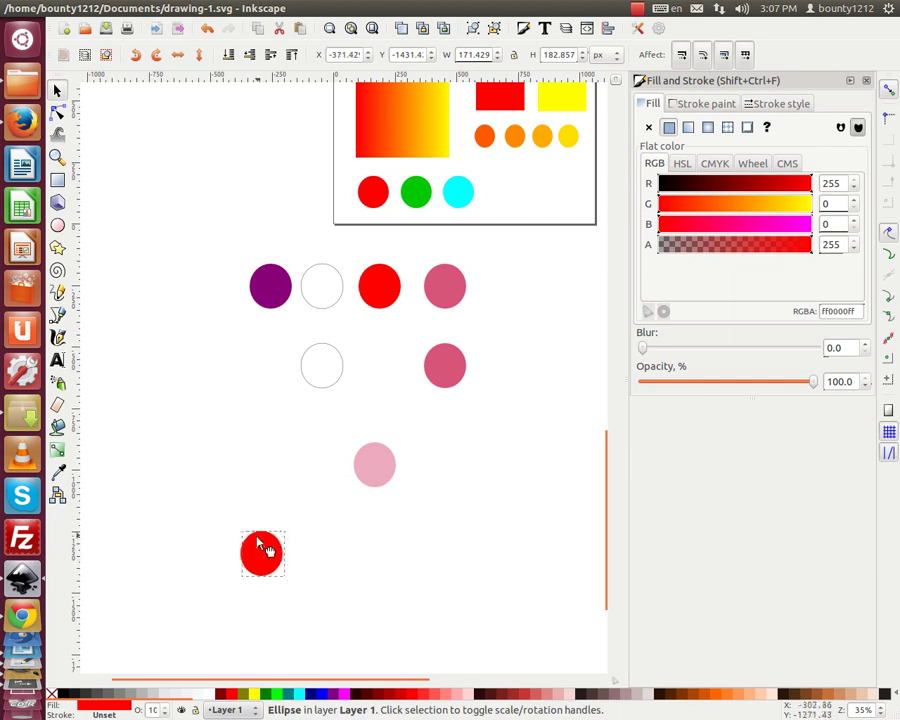
Duplicate the light pink circle beside the new red one and fill it black at 50% opacity
left_click(374, 478)
left_click(88, 9)
left_click(116, 214)
mouse_move(374, 464)
left_mouse_down()
mouse_move(366, 582)
mouse_move(322, 554)
left_mouse_up()
left_click(62, 693)
left_click_drag(208, 520, 349, 564)
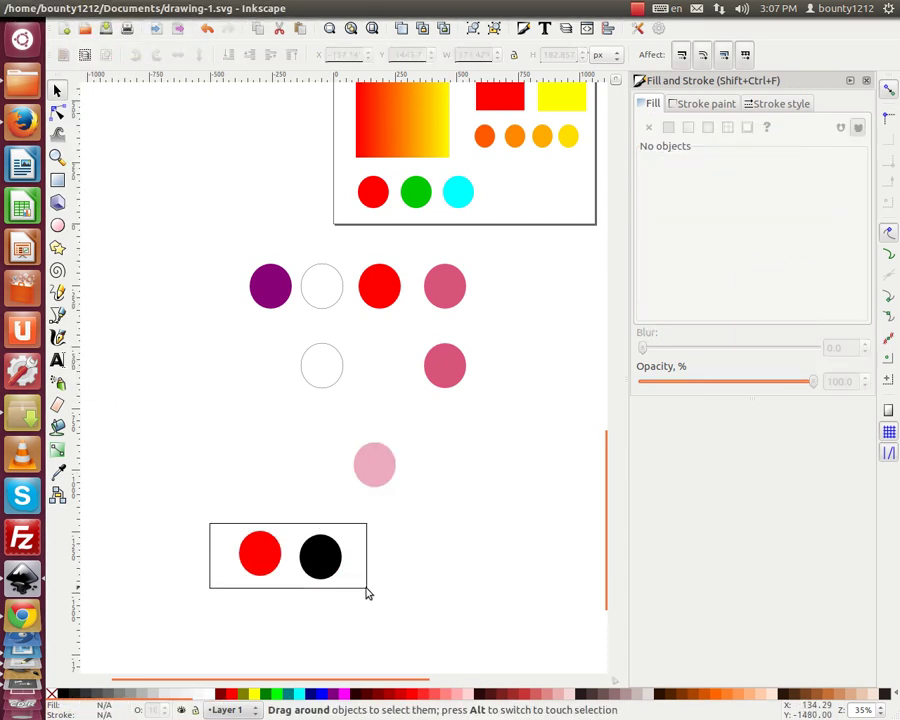
left_click(320, 555)
type("50")
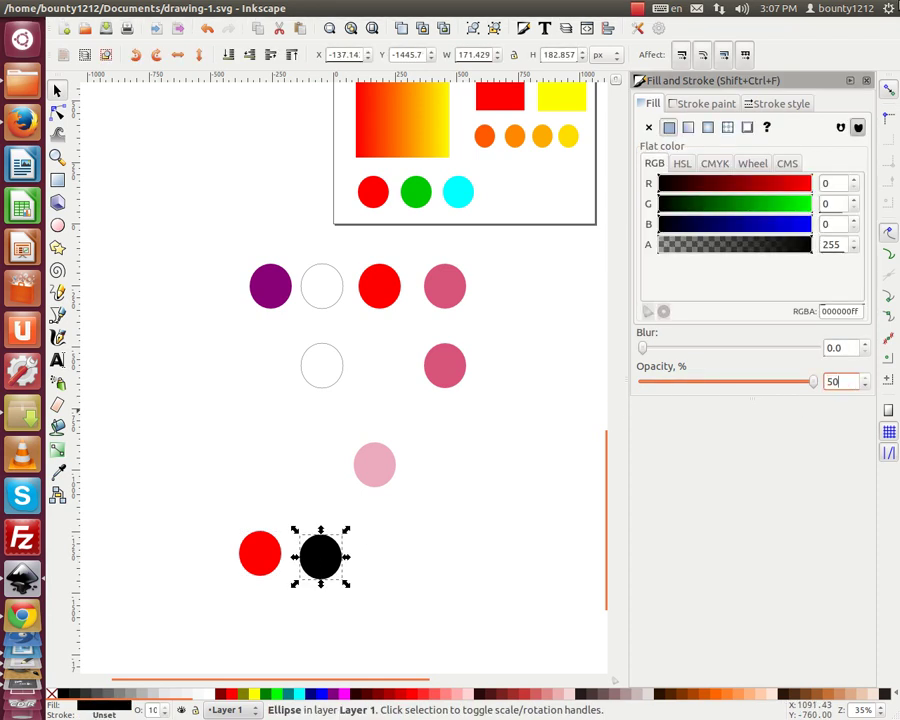
Copy the blended dark red colour of the red and grey circles
left_click(416, 571)
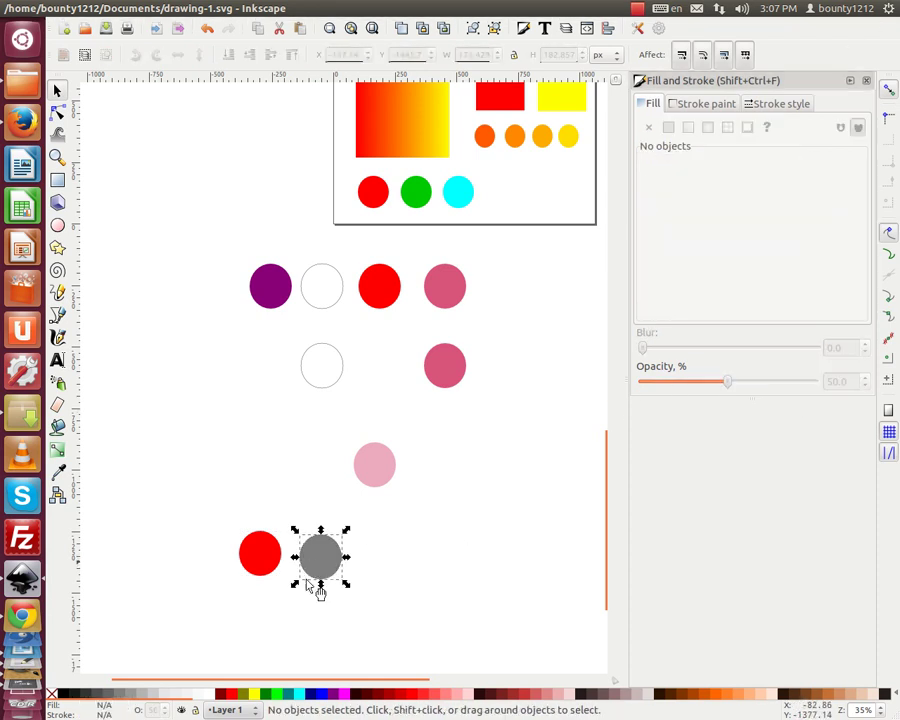
left_click_drag(424, 595, 195, 500)
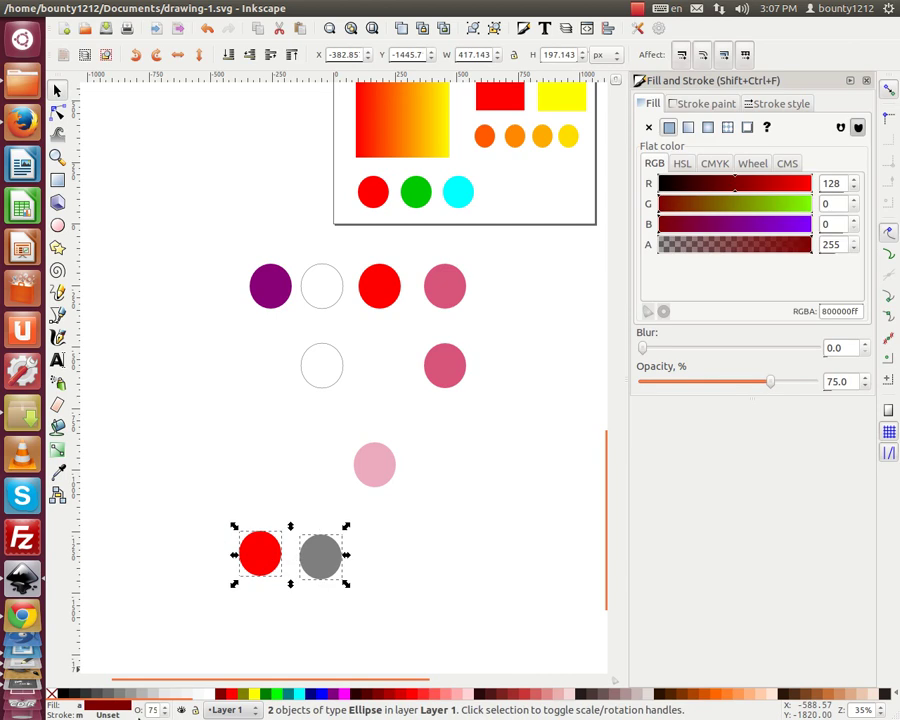
right_click(117, 708)
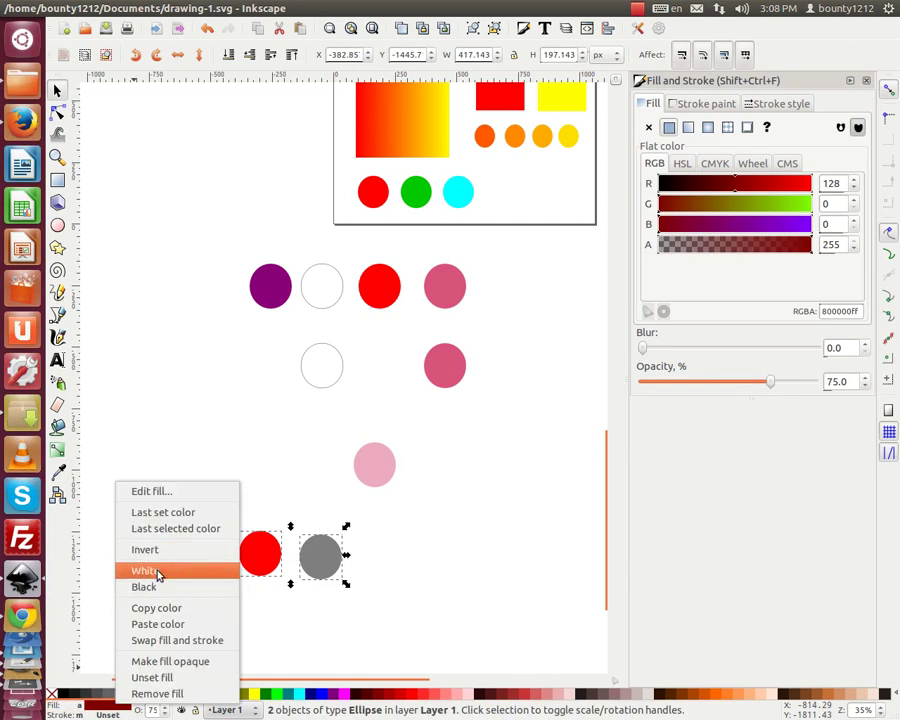
left_click(164, 609)
Duplicate the grey circle to the right, set opacity 100 and paste the dark red fill
left_click(338, 562)
left_click(84, 8)
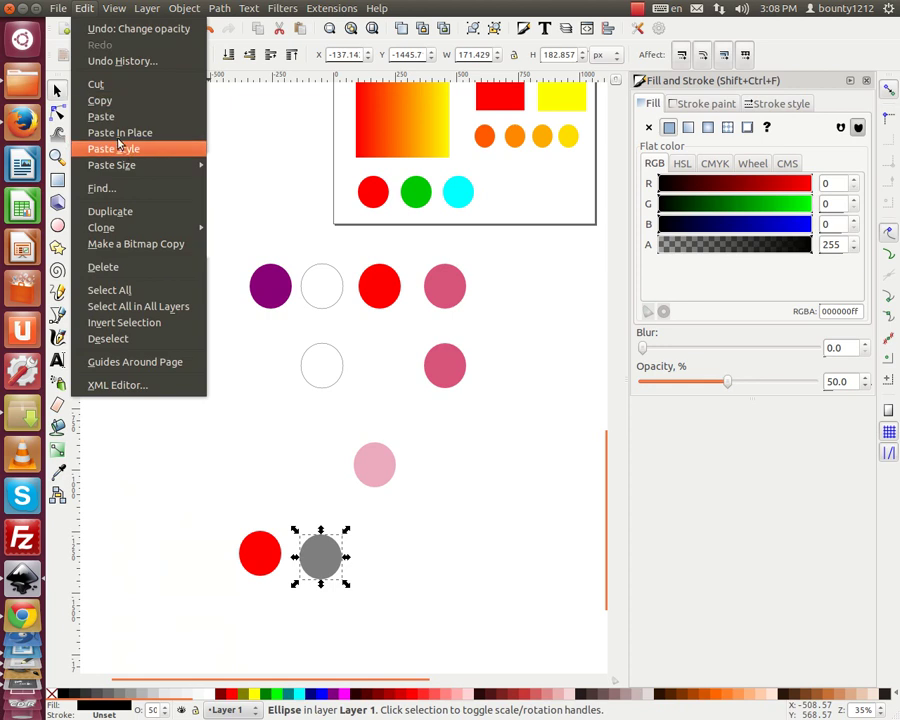
left_click(110, 211)
left_click_drag(318, 556, 394, 556)
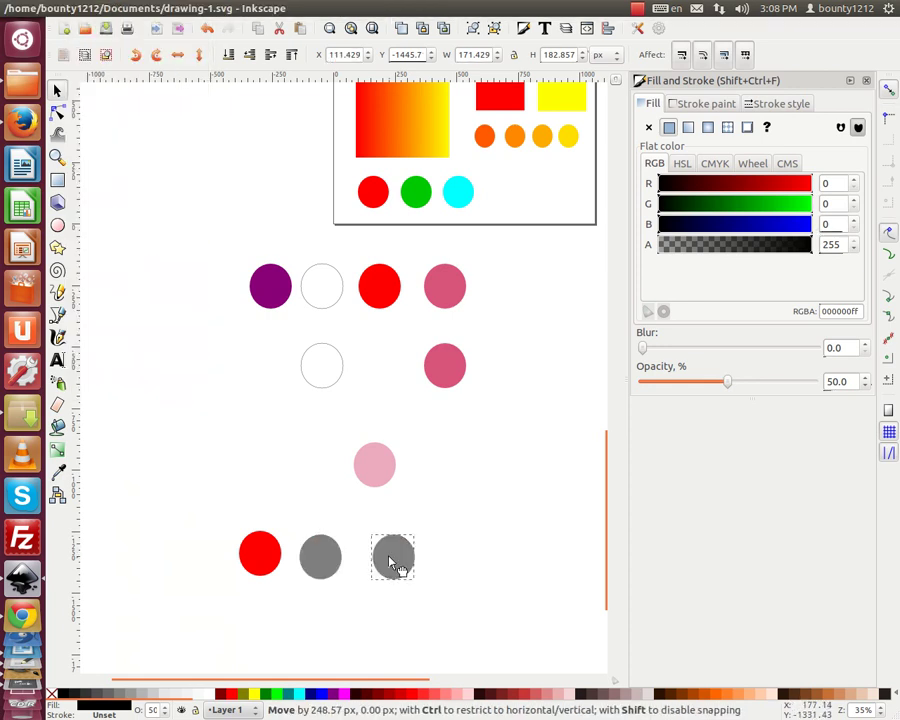
double_click(828, 381)
type("100")
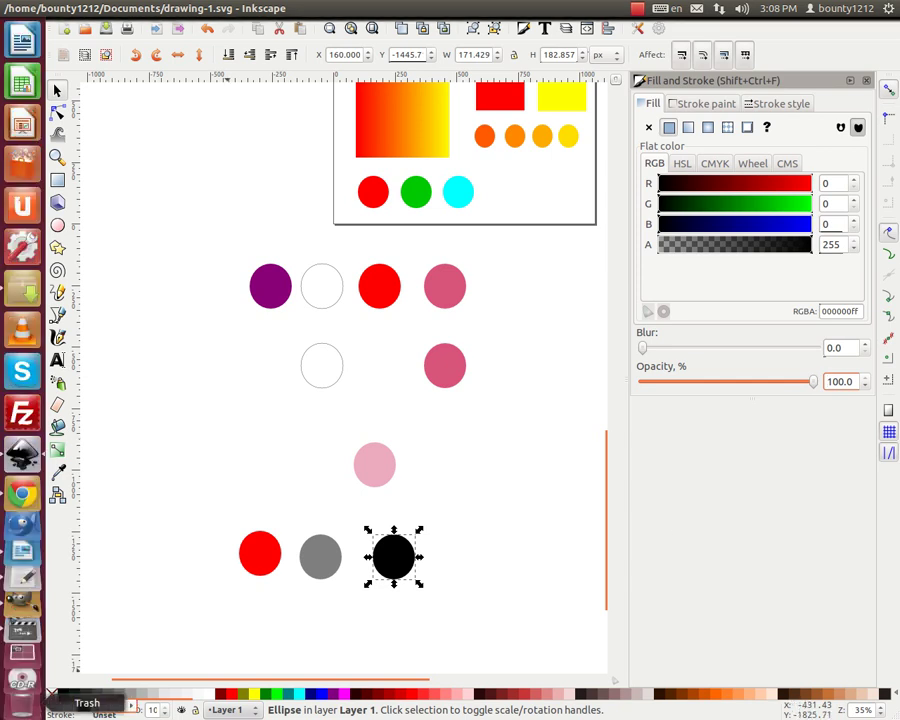
right_click(100, 704)
left_click(140, 617)
Select the dark red circle with the white and light pink circles, then deselect
left_click(267, 614)
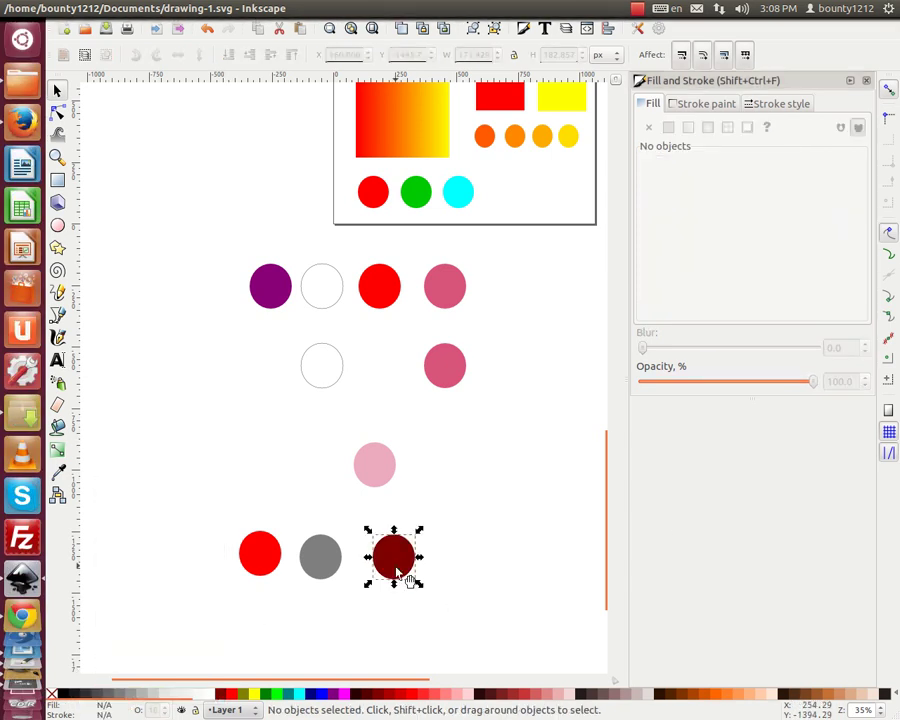
key("Tab")
left_click(395, 567, "shift")
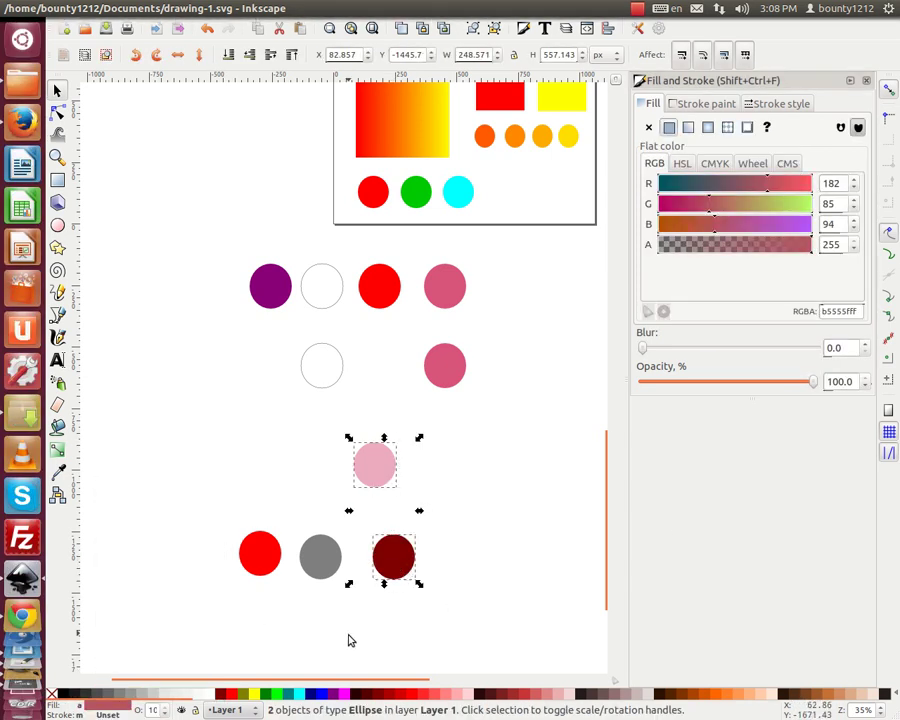
left_click(348, 647)
left_click(405, 570)
left_click(330, 373, "shift")
left_click(376, 470, "shift")
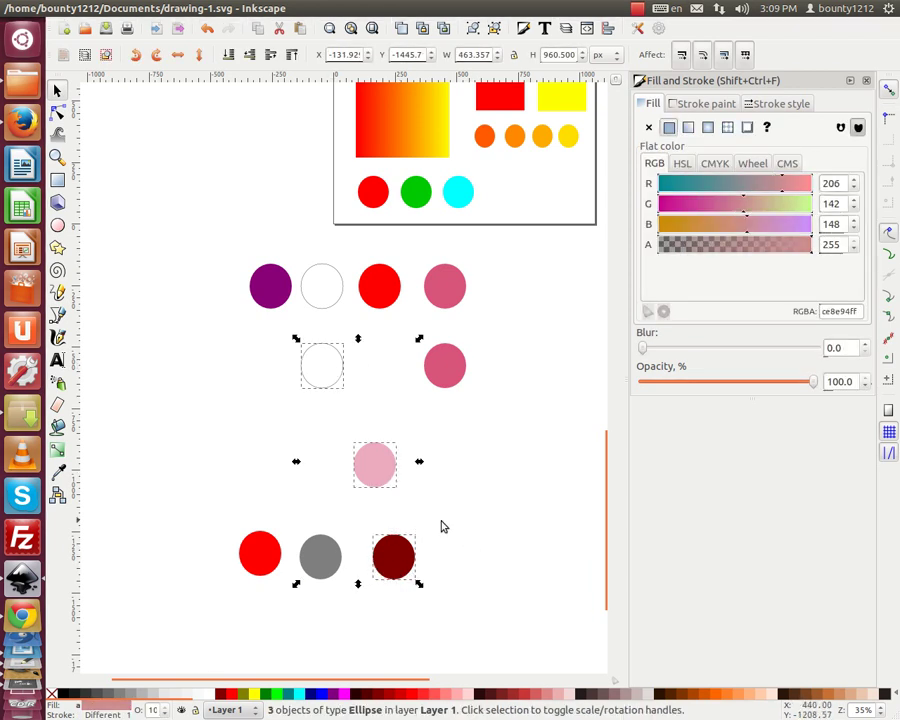
key("Escape")
scroll(460, 481, "up", 5)
Paste the purple circle in place and drag it beside the light pink circle
left_click(517, 160)
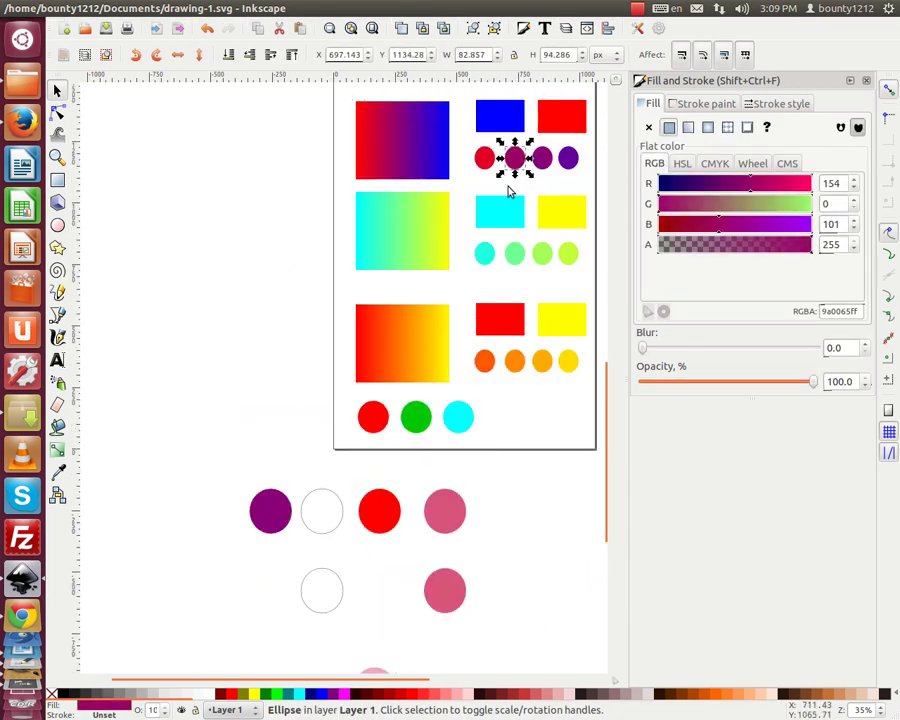
left_click(87, 12)
left_click(132, 130)
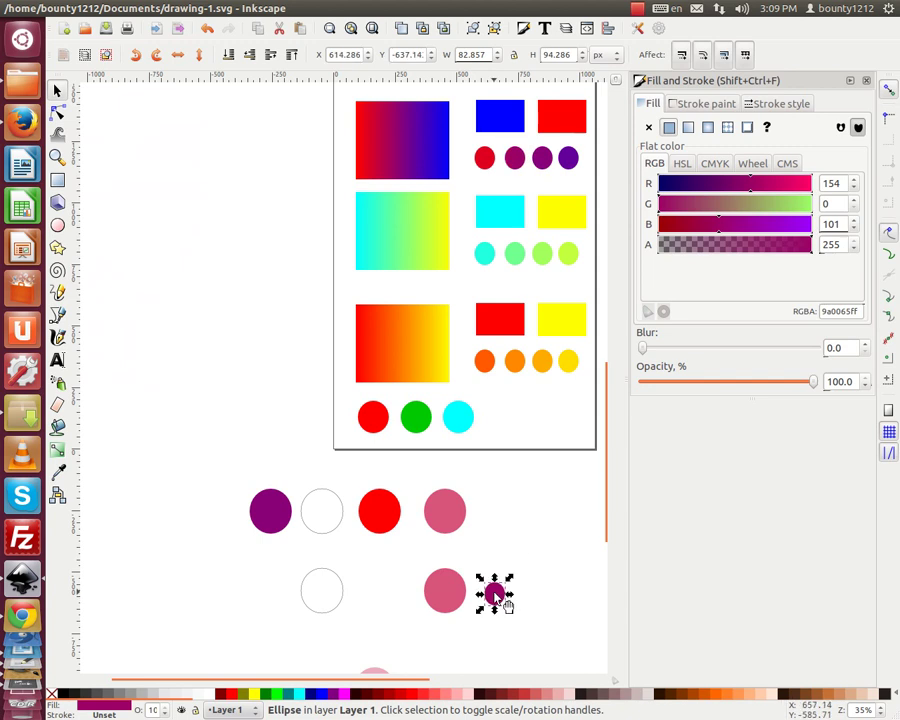
left_click_drag(505, 606, 440, 518)
scroll(440, 518, "down", 4)
Copy the purple-pink blended colour onto a light pink duplicate placed right of the purple circle
left_click(366, 527, "shift")
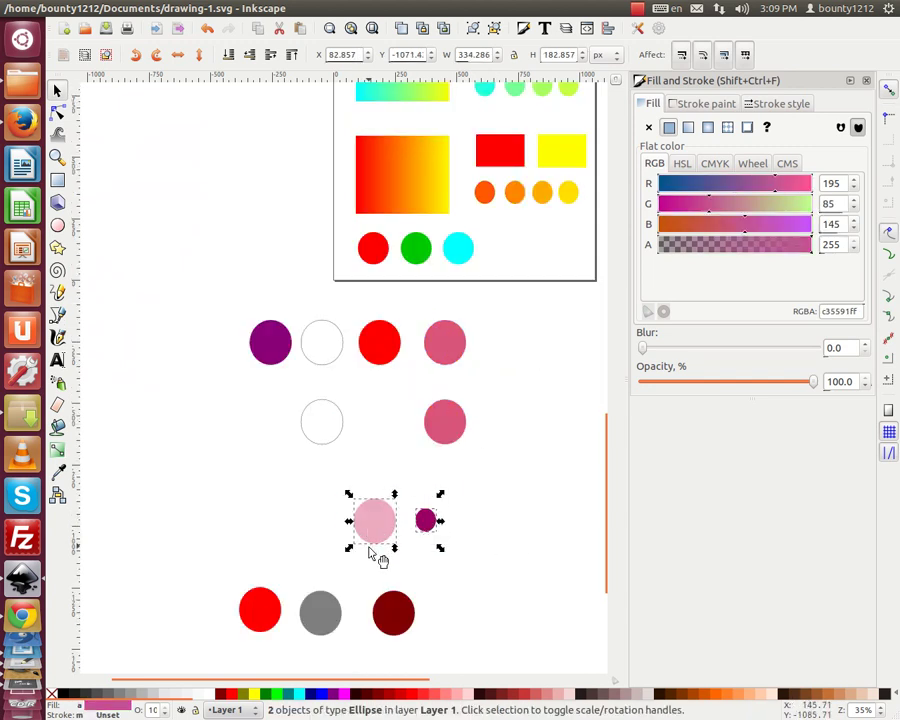
right_click(118, 709)
left_click(166, 606)
left_click(457, 550)
left_click(84, 8)
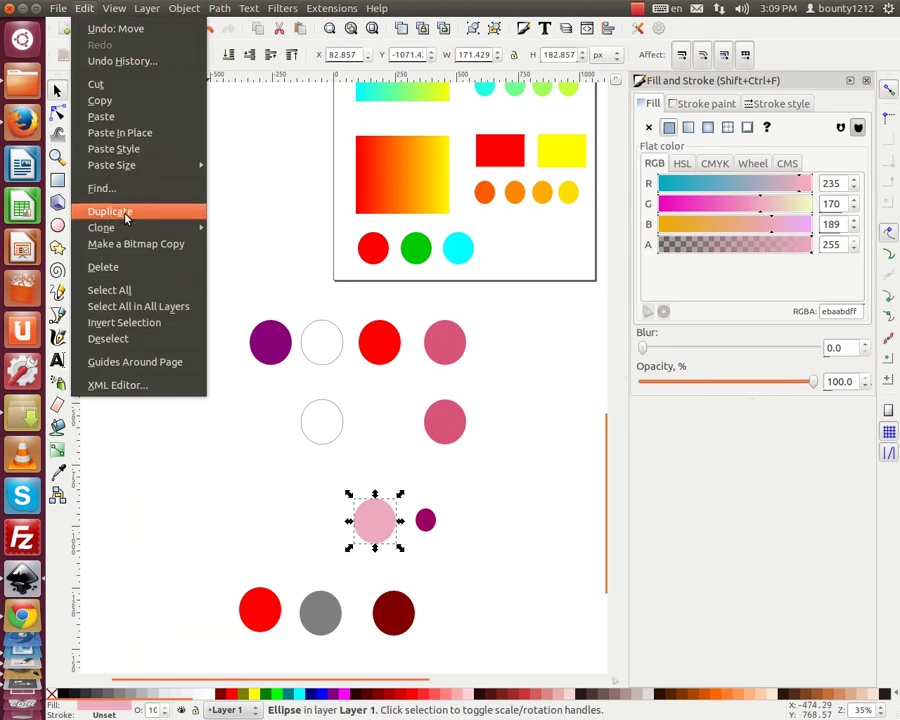
left_click(110, 211)
left_click_drag(374, 520, 476, 522)
right_click(101, 710)
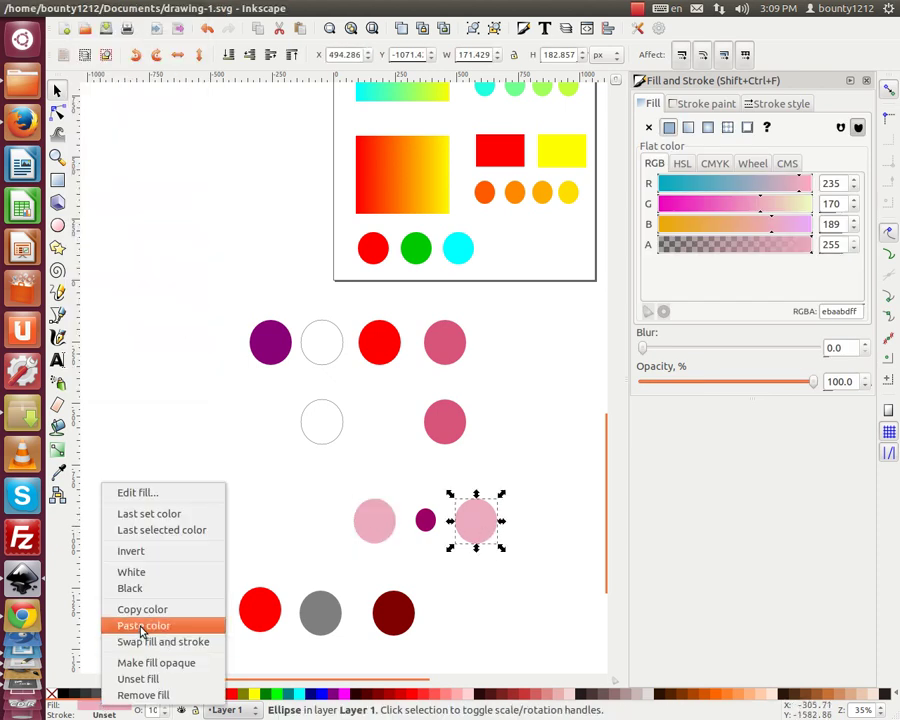
left_click(124, 622)
scroll(420, 540, "down", 3)
Duplicate the white and pink circles into a new row below the red circle
left_click(322, 309, "shift")
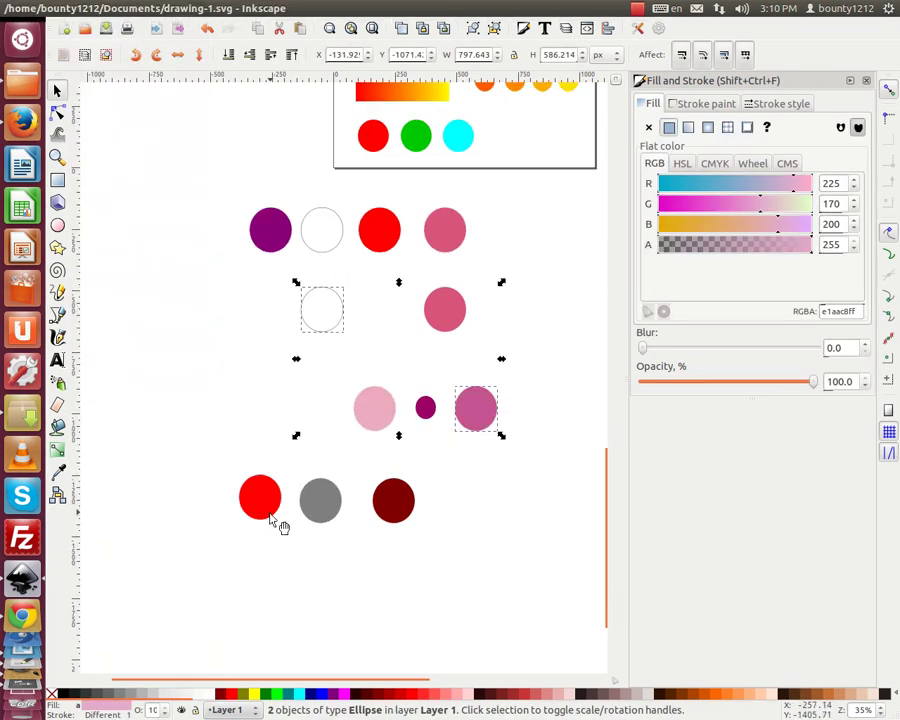
left_click(84, 8)
left_click(120, 209)
mouse_move(322, 309)
left_mouse_down()
mouse_move(297, 577)
mouse_move(255, 571)
left_mouse_up()
left_click(480, 412)
left_click(84, 8)
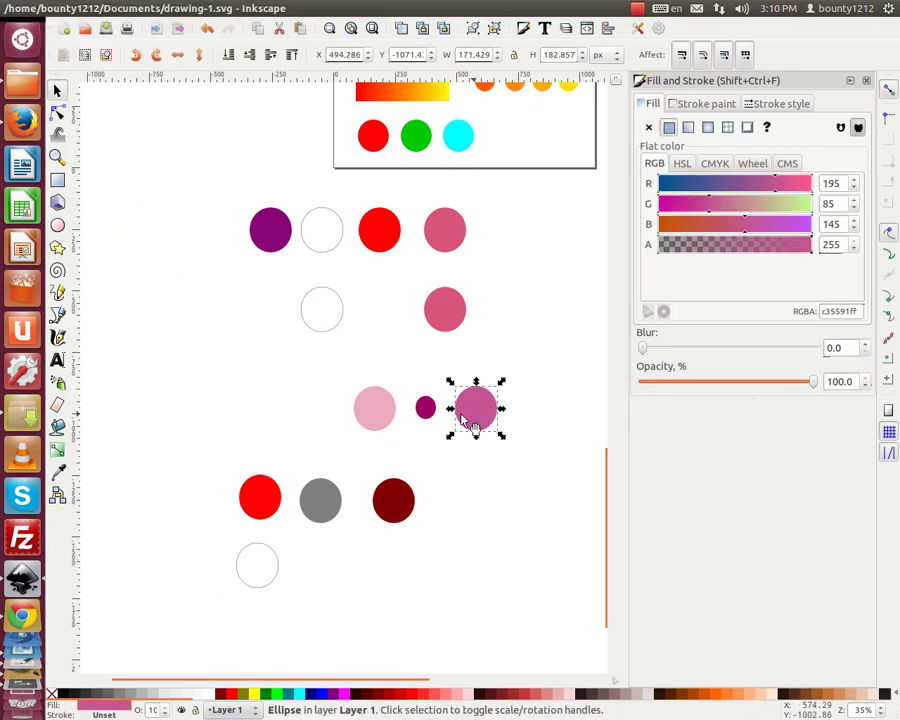
left_click(120, 209)
mouse_move(488, 414)
left_mouse_down()
mouse_move(322, 574)
mouse_move(377, 575)
left_mouse_up()
Add a third pink copy and fill it with the white-pink blended light pink colour
left_click(86, 8)
left_click(112, 208)
left_click(262, 572)
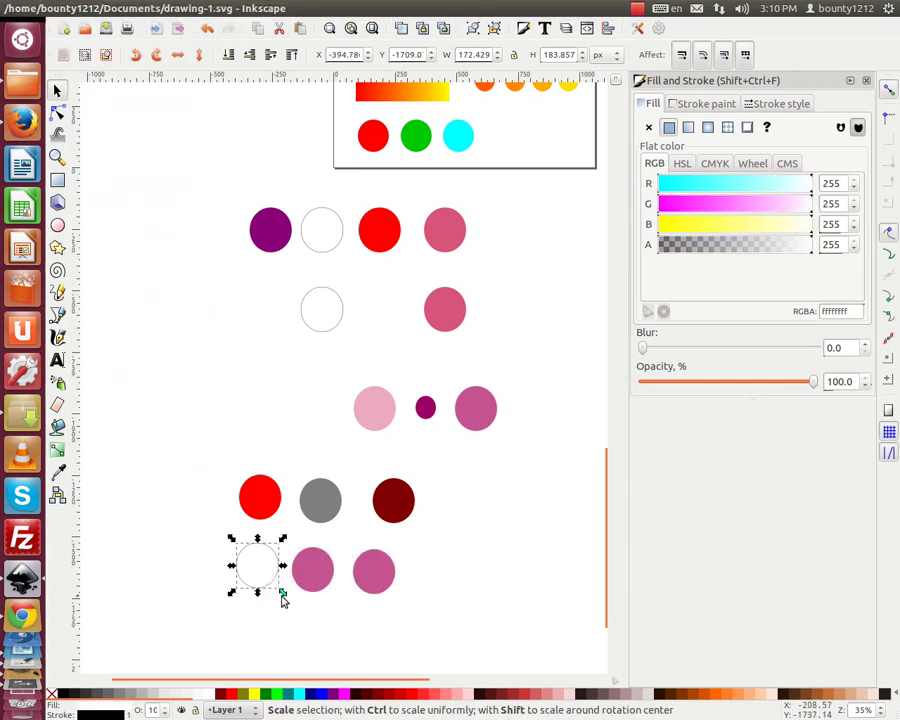
left_click(312, 580, "shift")
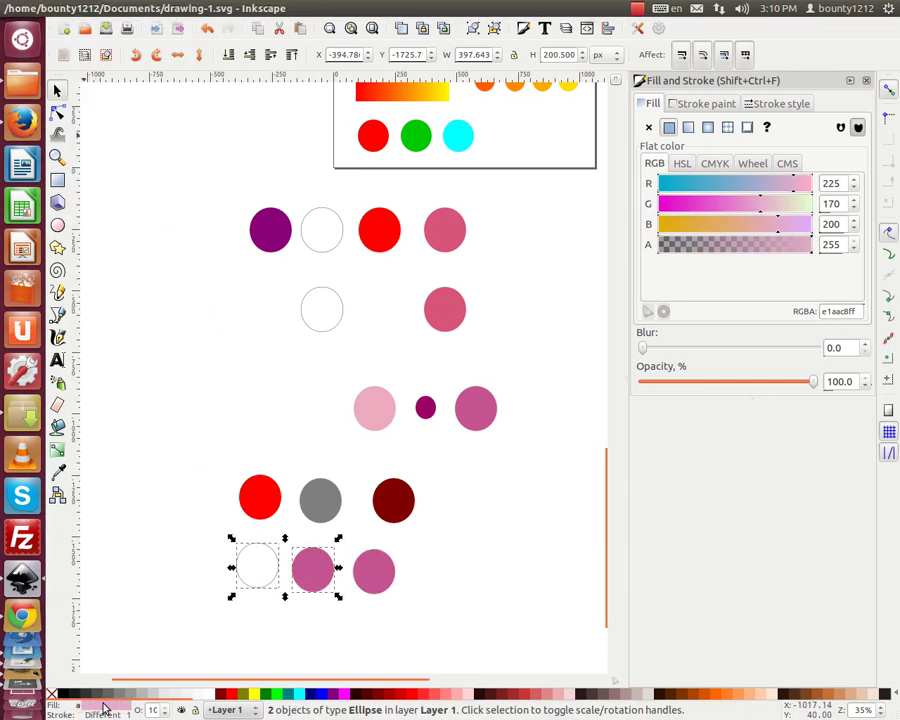
right_click(104, 706)
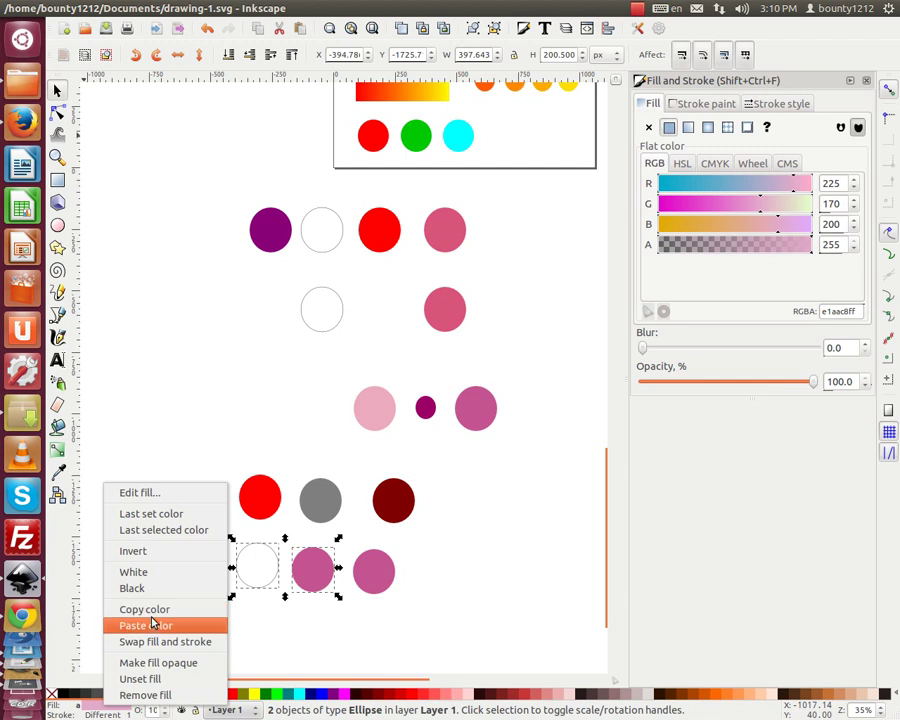
left_click(135, 609)
left_click(372, 572)
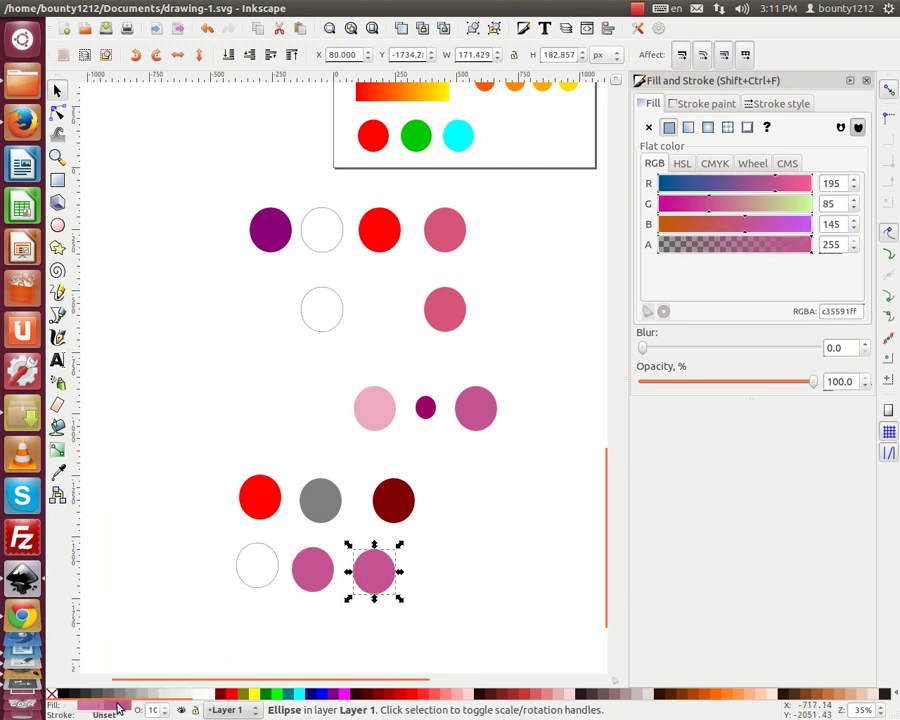
right_click(118, 705)
left_click(145, 624)
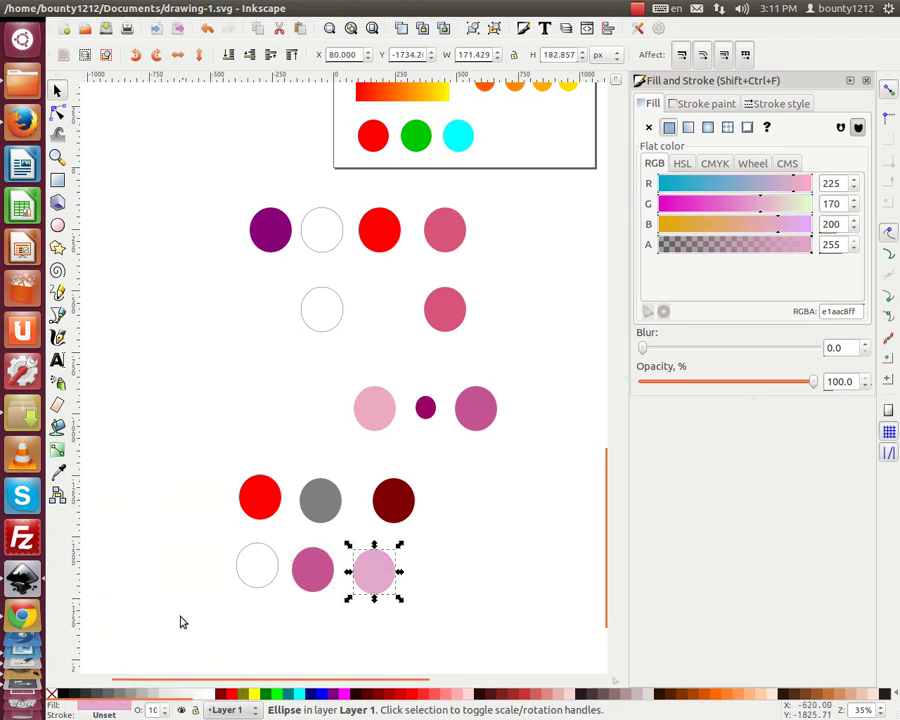
Select the red and maroon circles each with the light pink circle to compare
scroll(248, 536, "down", 3)
key("Escape")
left_click(260, 357)
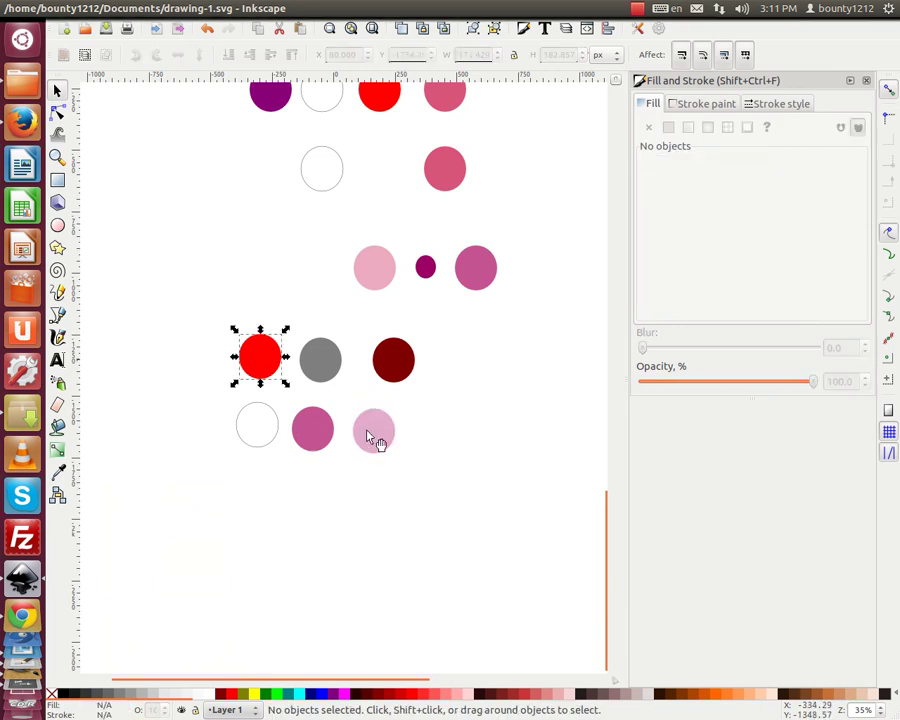
left_click(372, 432, "shift")
left_click(245, 489)
left_click(393, 360)
left_click(372, 432, "shift")
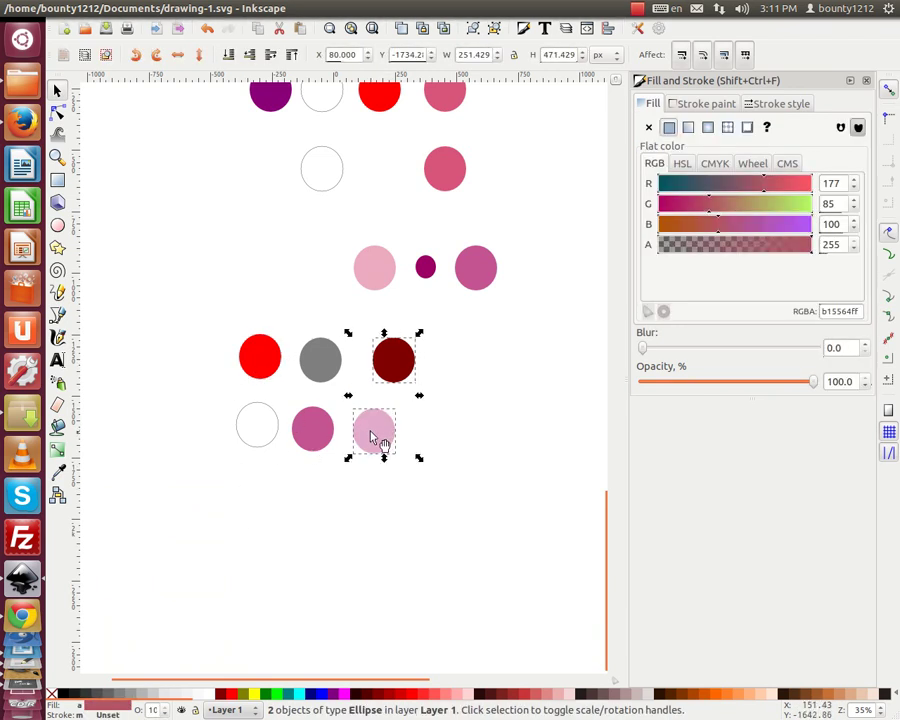
key("Escape")
scroll(391, 410, "up", 5)
scroll(572, 310, "up", 8)
Copy the small purple circle down beside the new light pink circle and select both
left_click(568, 300)
left_click(86, 8)
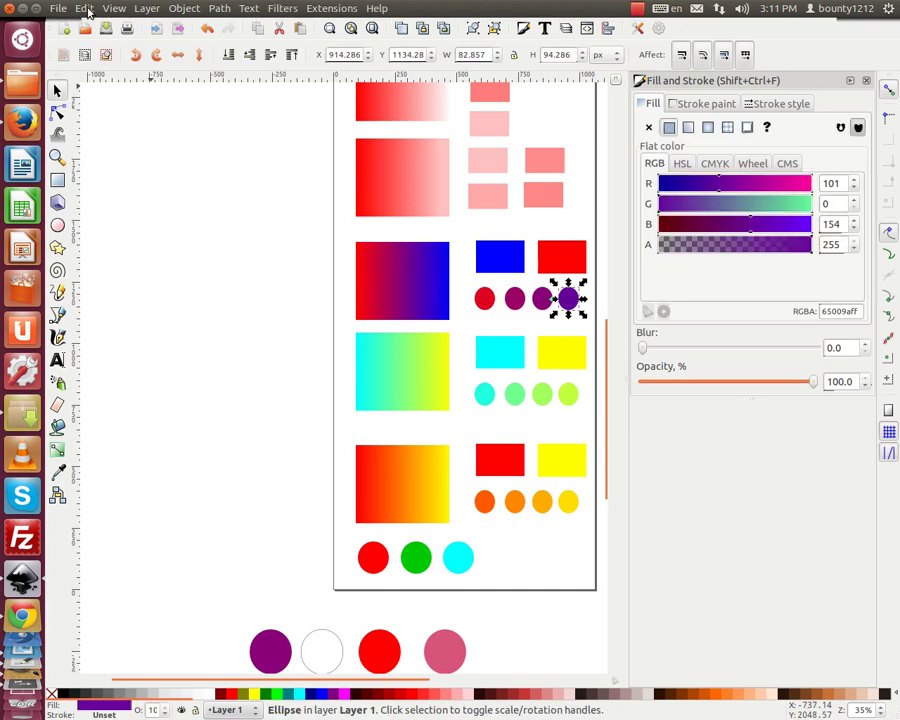
left_click(112, 148)
scroll(380, 335, "down", 3)
scroll(376, 310, "down", 3)
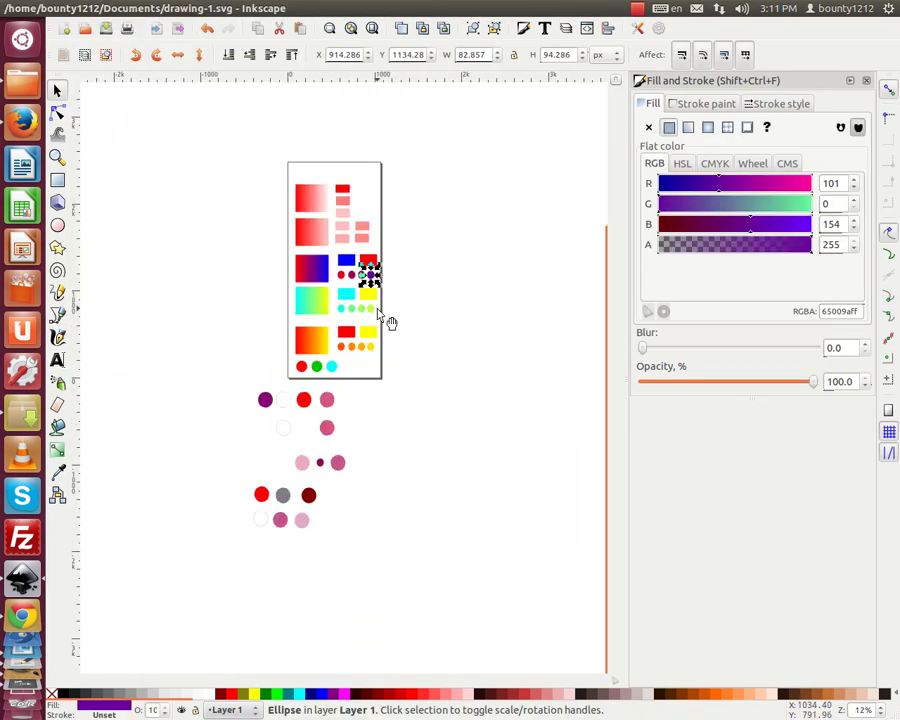
scroll(376, 250, "up", 2)
mouse_move(372, 246)
left_mouse_down()
mouse_move(300, 510)
mouse_move(232, 530)
left_mouse_up()
left_click(228, 513, "shift")
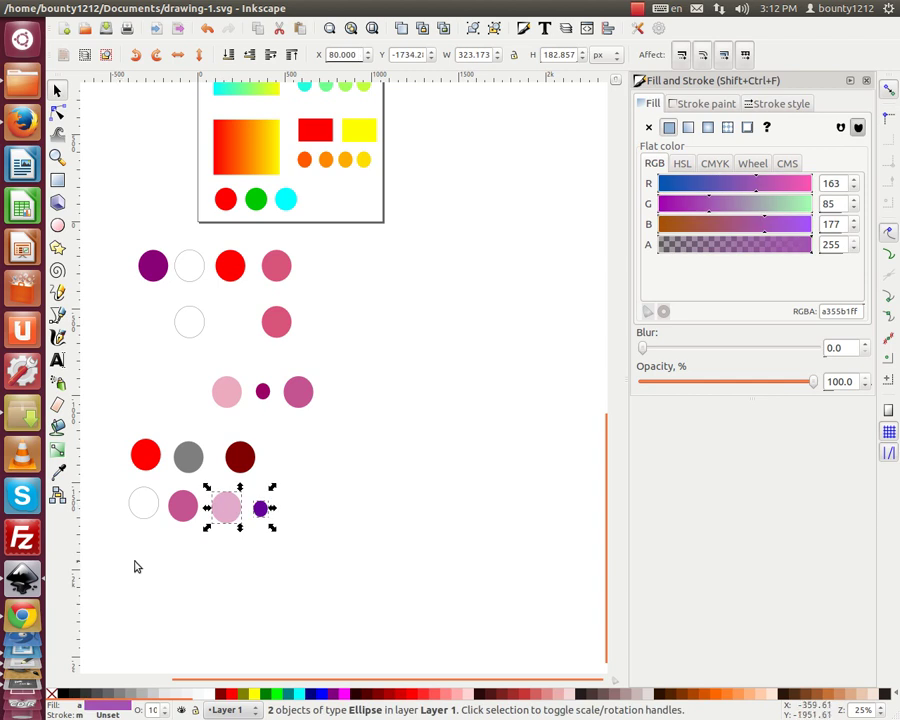
Duplicate the light pink and purple circles into a new row and copy their blended colour
left_click(86, 8)
left_click(140, 210)
left_click_drag(205, 525, 120, 590)
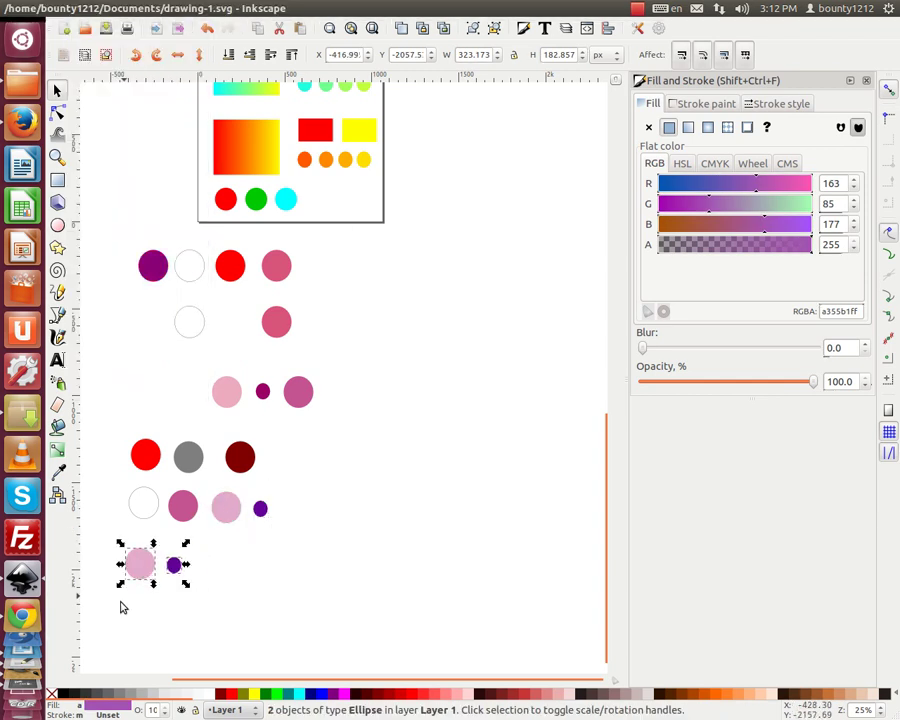
right_click(111, 707)
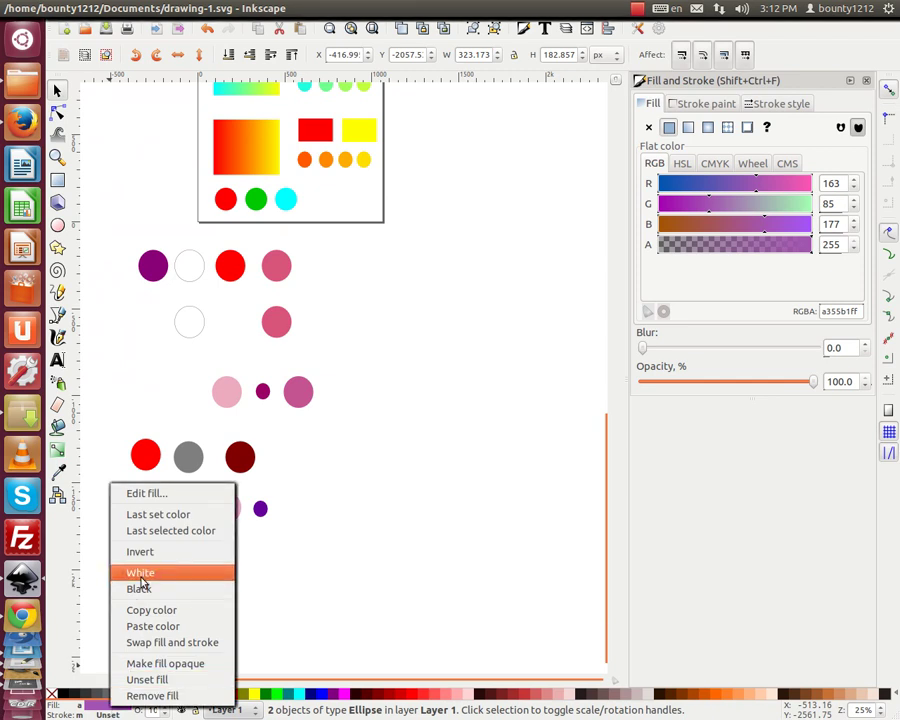
left_click(148, 612)
Duplicate the purple circle to the row's right end and fill it medium purple
left_click(148, 612)
left_click(174, 565)
left_click(86, 8)
left_click(115, 212)
left_click_drag(174, 566, 205, 569)
right_click(111, 707)
left_click(145, 620)
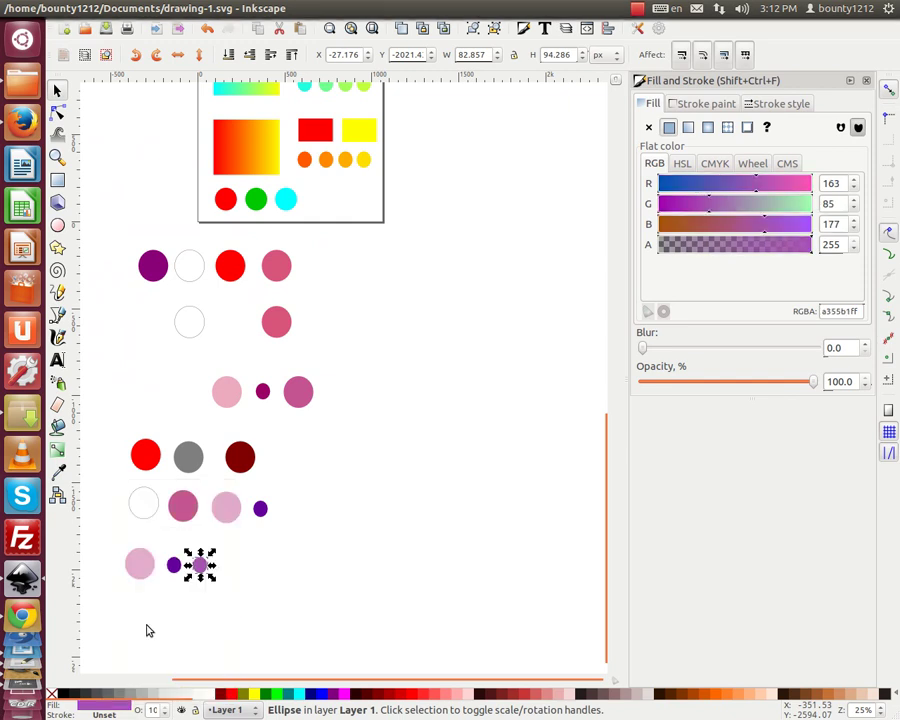
Duplicate the white circle down to start another row
left_click(152, 460, "shift")
left_click(153, 665)
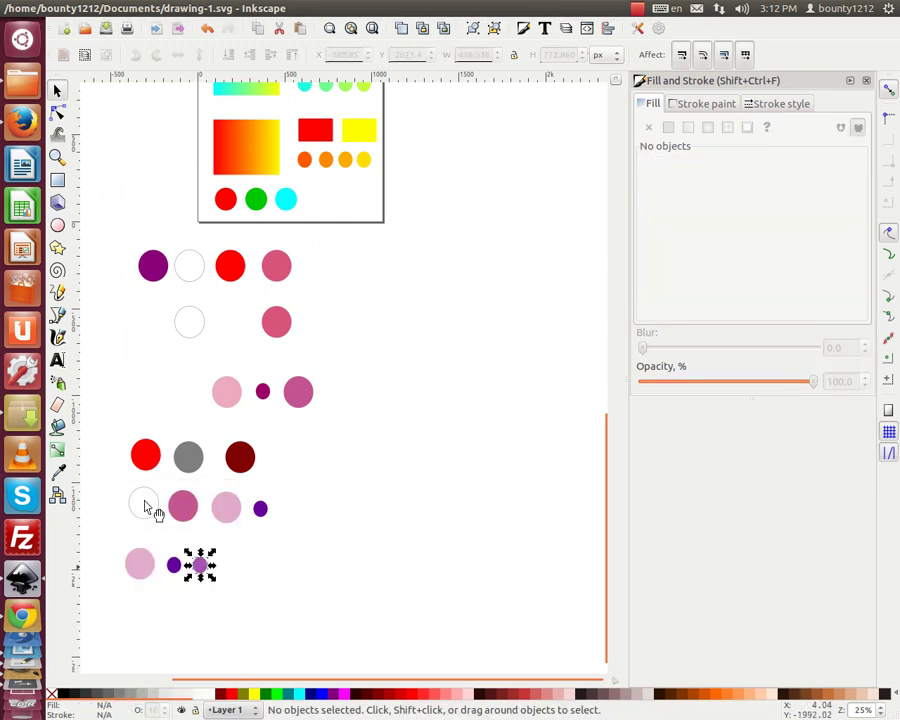
left_click(144, 505, "shift")
left_click(196, 603)
left_click(144, 505)
left_click(86, 8)
left_click(100, 212)
left_click_drag(144, 510, 123, 620)
Duplicate the medium purple circle beside the white copy and copy their blended colour
left_click(199, 565)
left_click(86, 8)
left_click(100, 212)
mouse_move(200, 567)
left_mouse_down()
mouse_move(205, 627)
mouse_move(177, 627)
left_mouse_up()
left_click(140, 612, "shift")
right_click(100, 706)
left_click(185, 625)
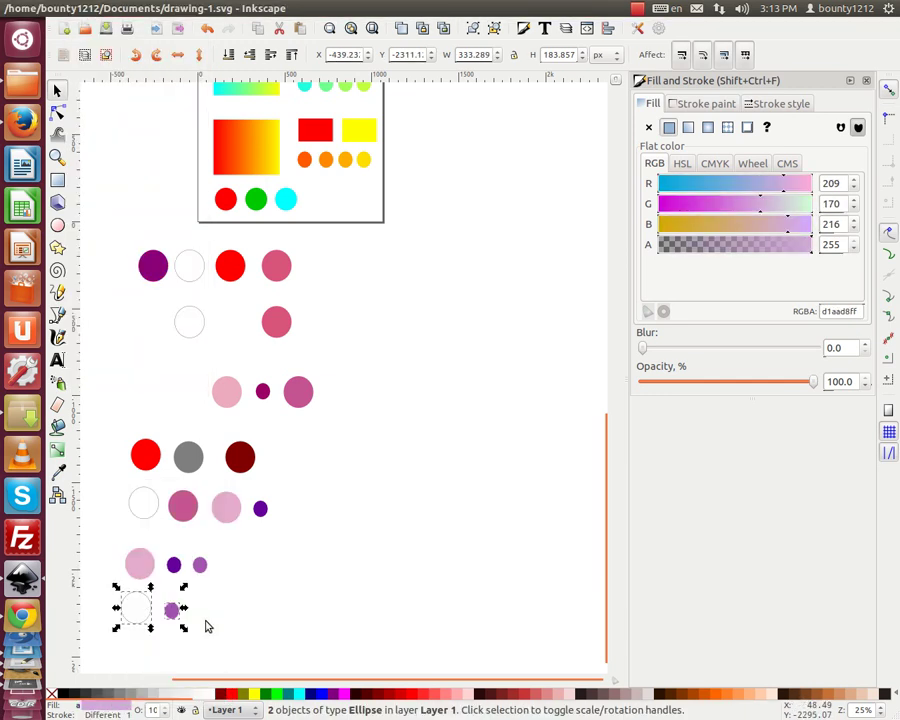
Duplicate the purple circle to the bottom row's end and fill it pale lilac
left_click(172, 610)
left_click(86, 8)
left_click(100, 212)
left_click_drag(172, 612, 200, 612)
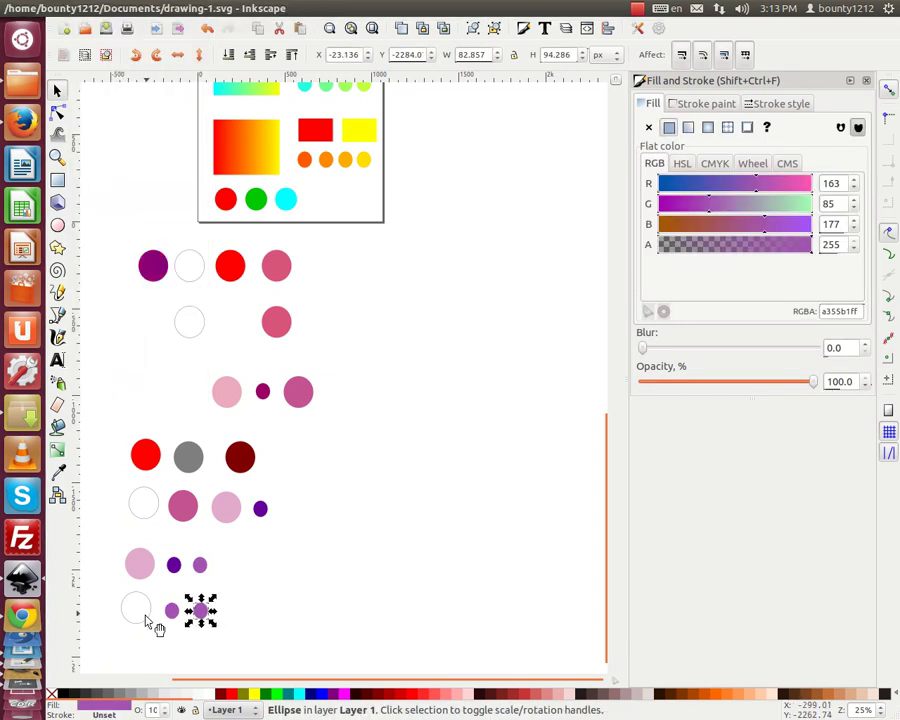
right_click(104, 706)
left_click(150, 622)
Build a trial selection of the pink, lilac, white, red and grey circles, then clear it
left_click(263, 645)
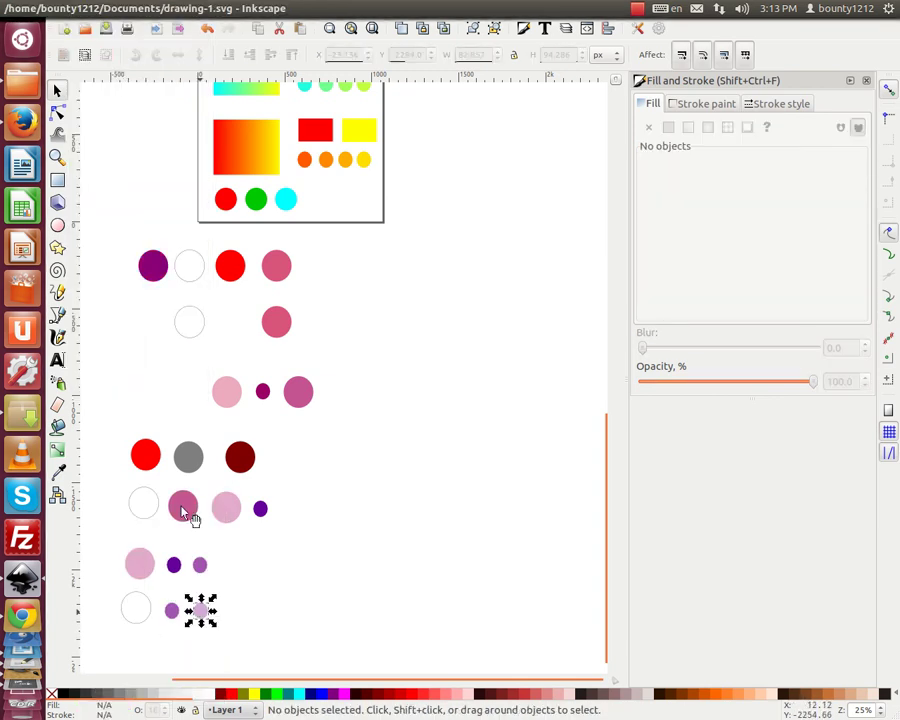
left_click(140, 566)
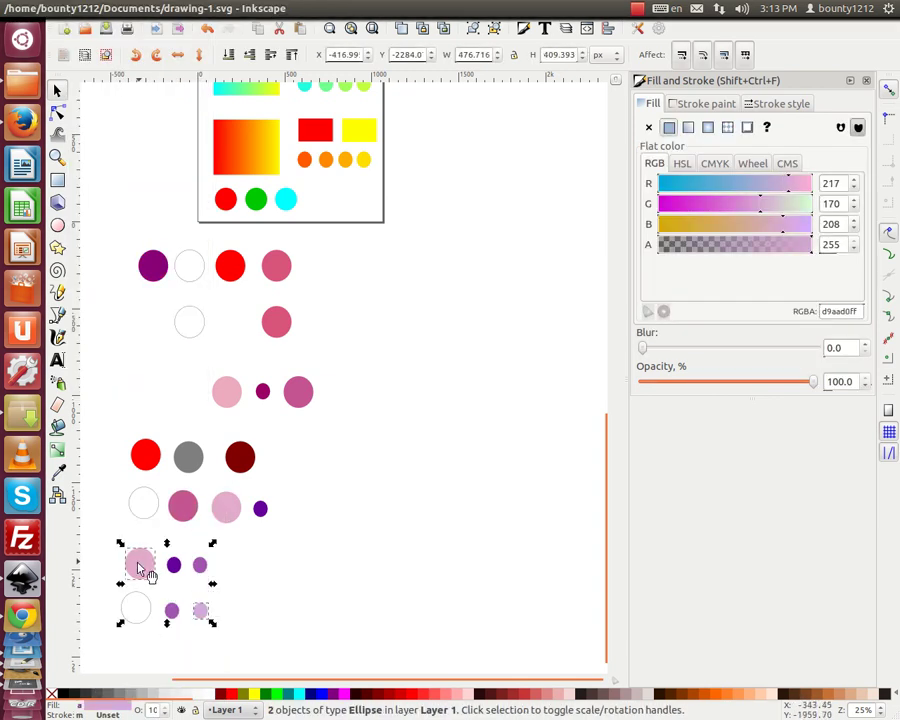
left_click(183, 506)
left_click(200, 614, "shift")
left_click(147, 508, "shift")
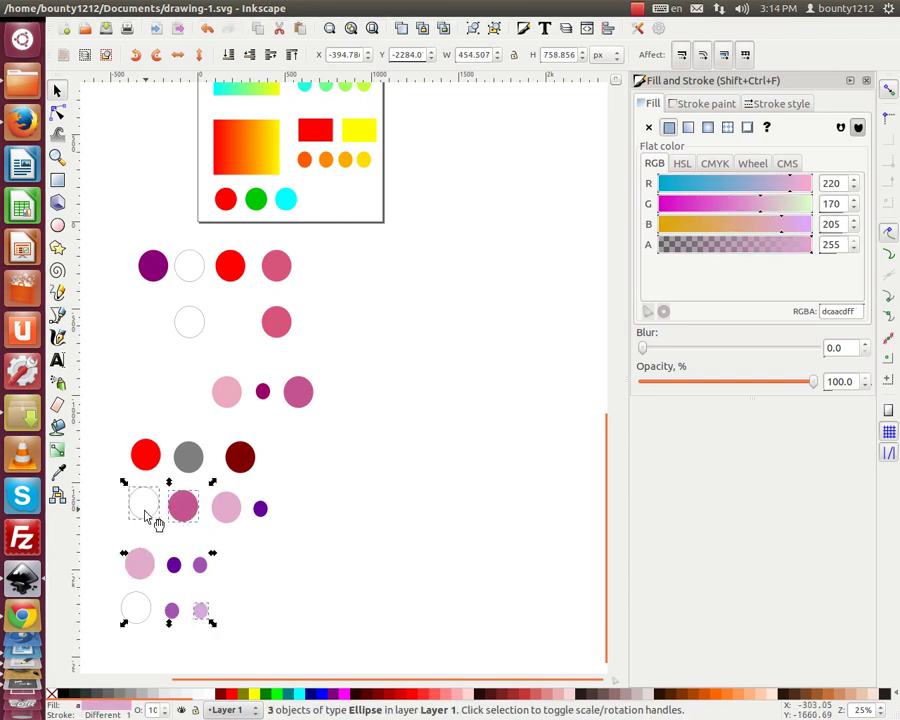
left_click(147, 575, "shift")
left_click(150, 465, "shift")
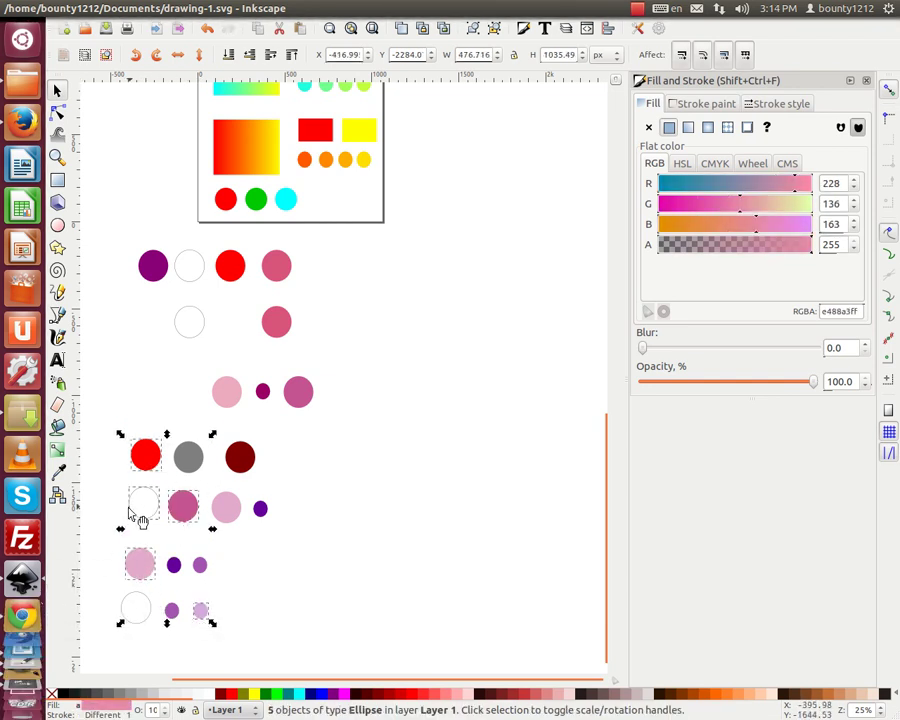
left_click(187, 468, "shift")
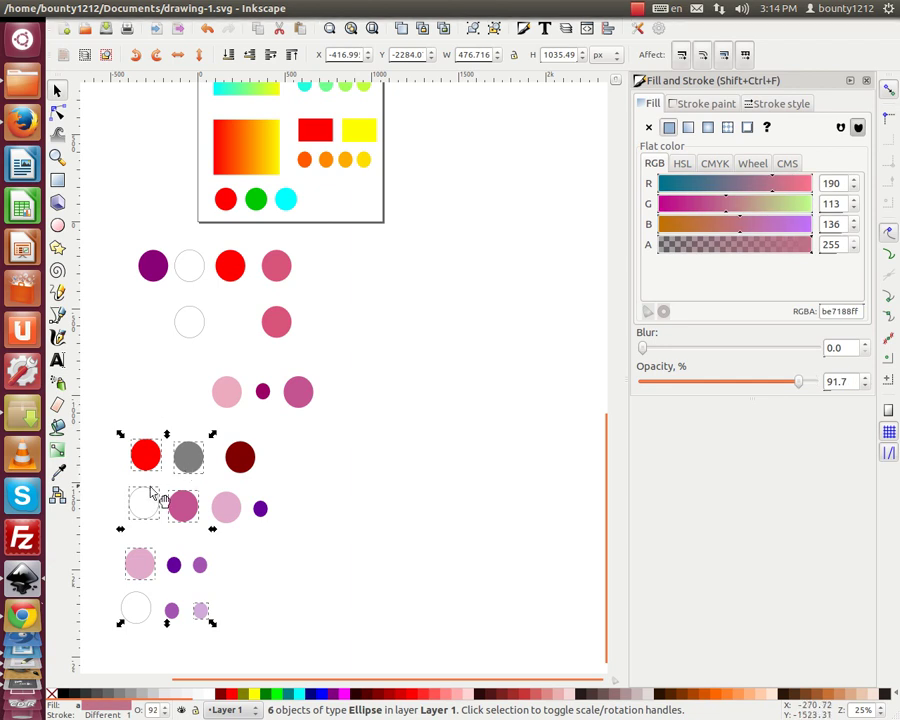
left_click(187, 467, "shift")
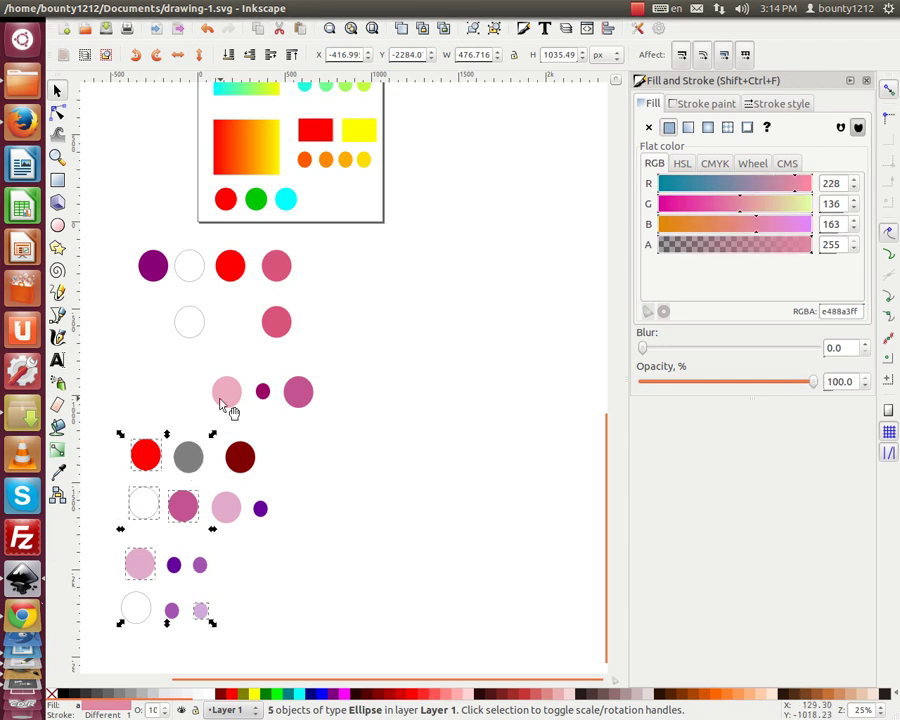
left_click(166, 632)
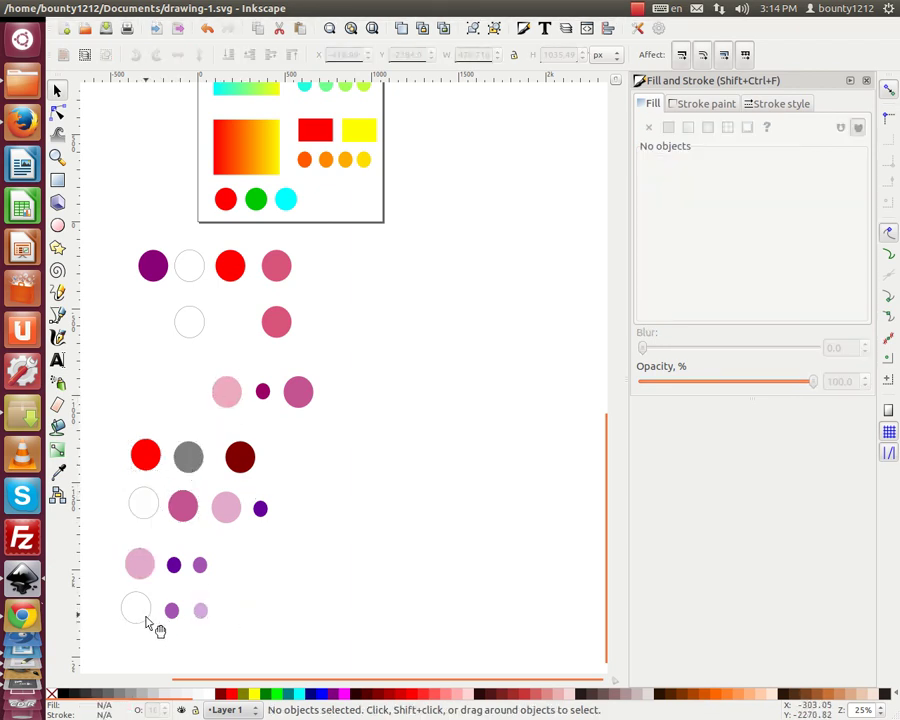
Select the small pale lilac, red, white and small purple circles, then deselect them
left_click(200, 610)
left_click(146, 455, "shift")
left_click(136, 608, "shift")
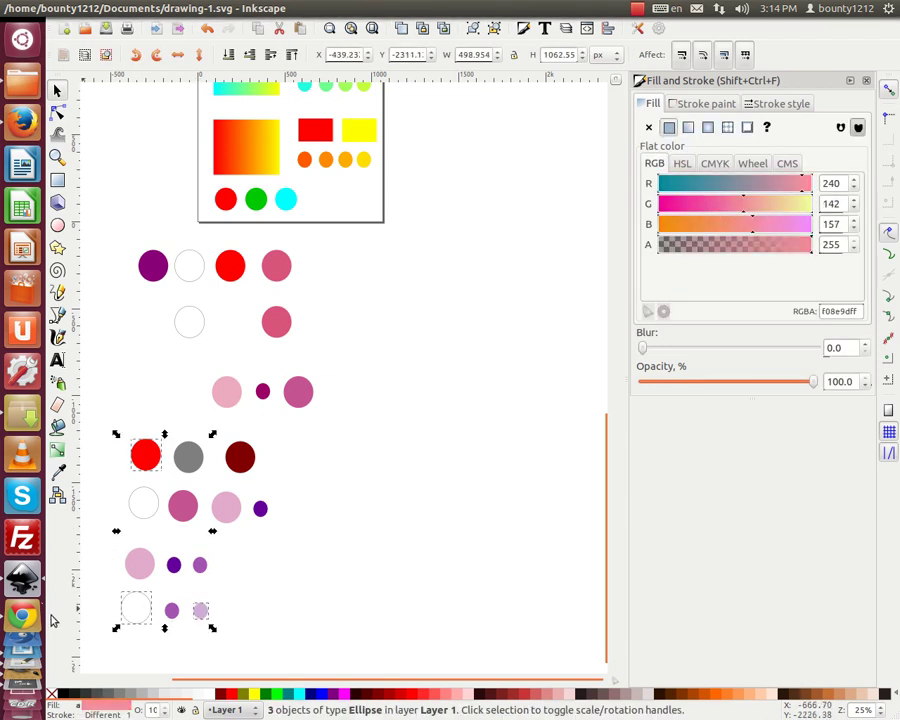
left_click(174, 565, "shift")
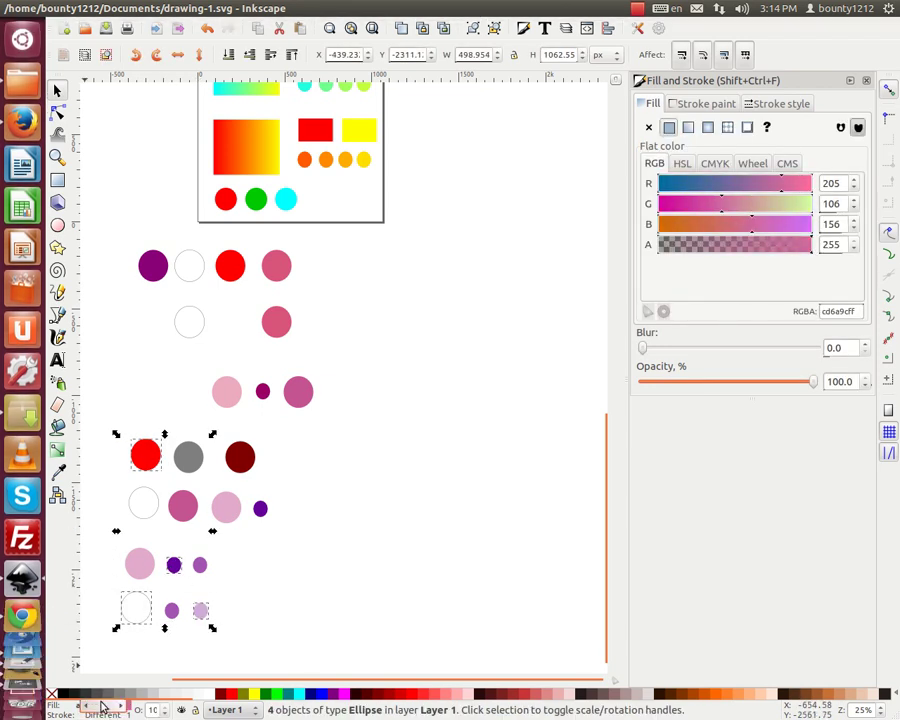
left_click(156, 597)
Duplicate the red and lilac circles and place the copies right of the maroon circle
left_click(84, 8)
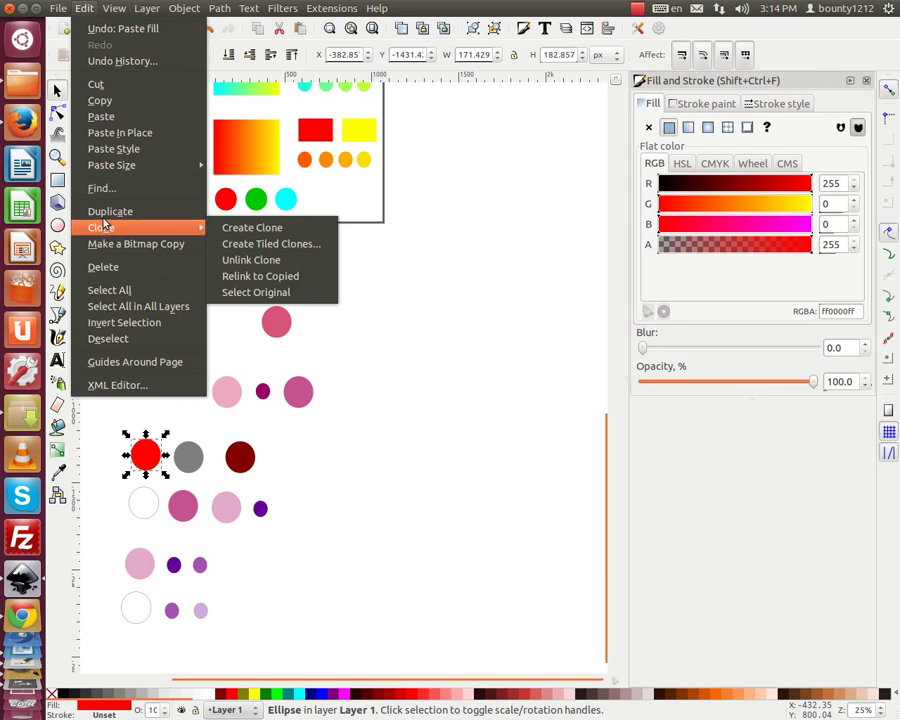
left_click(281, 455)
left_click(141, 579)
left_click(95, 8)
left_click(110, 208)
key("ctrl+v")
left_click(378, 466, "shift")
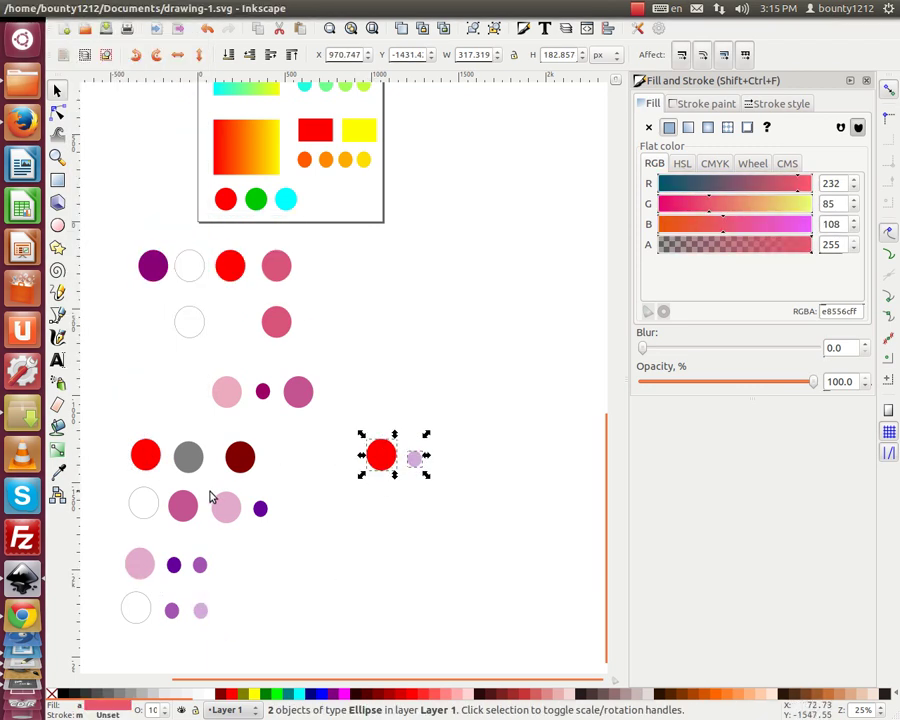
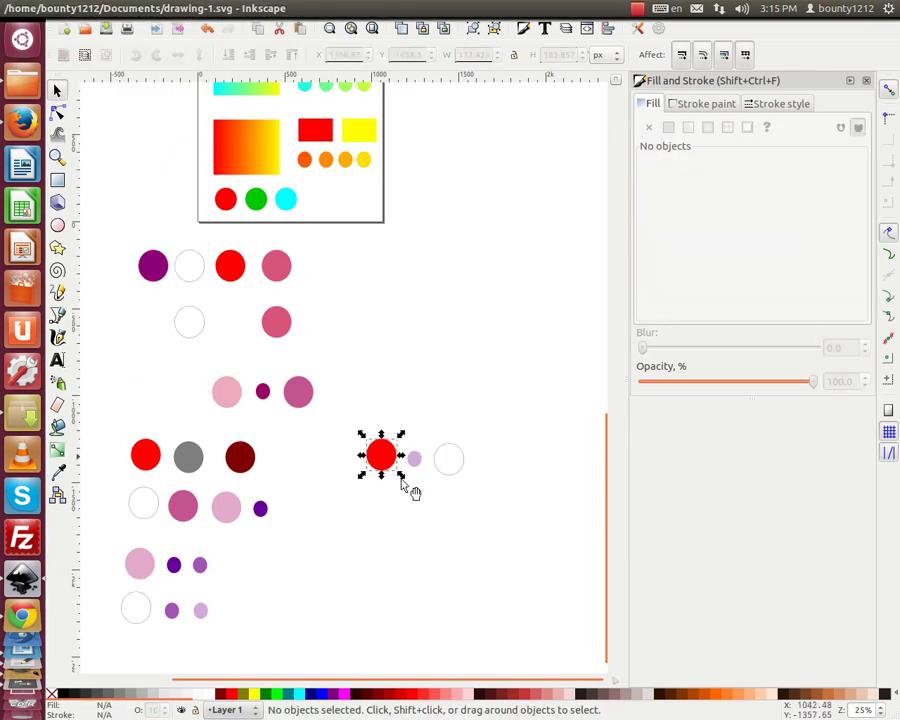
Fill the empty white circle beside the red and lilac ones with blue
left_click(414, 458, "shift")
left_click(450, 462, "shift")
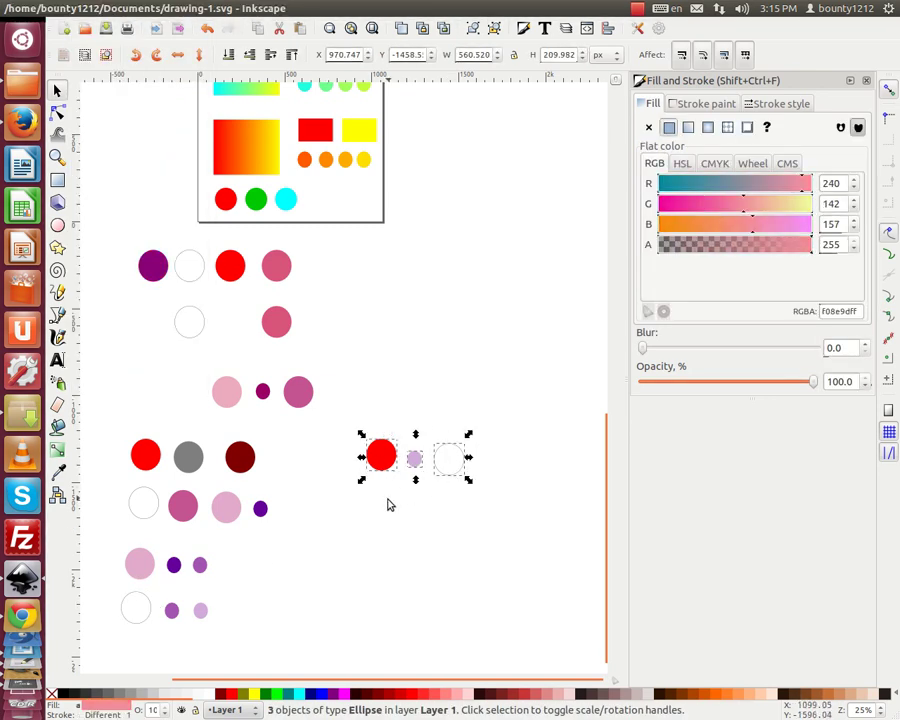
left_click(450, 462)
Select the blue circle on its own and set its opacity to 50%
left_click(320, 692)
left_click(415, 462, "shift")
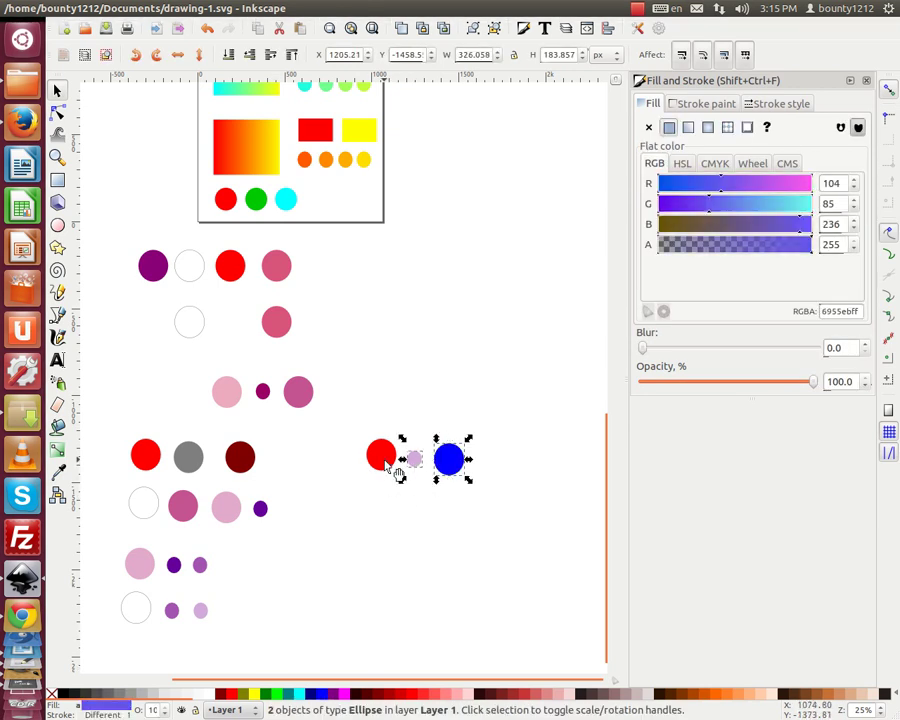
left_click(380, 455, "shift")
left_click(414, 484)
left_click(449, 460)
type("50")
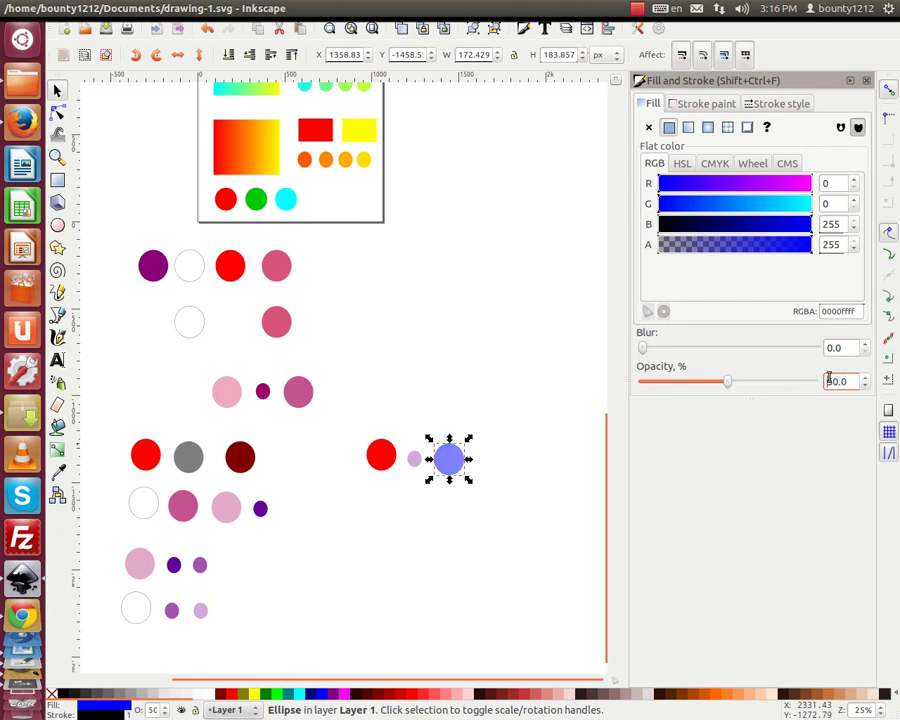
left_click(380, 482)
Select the red, lilac and blue circles, then the lilac and blue pair
left_click(378, 462, "shift")
left_click(414, 462, "shift")
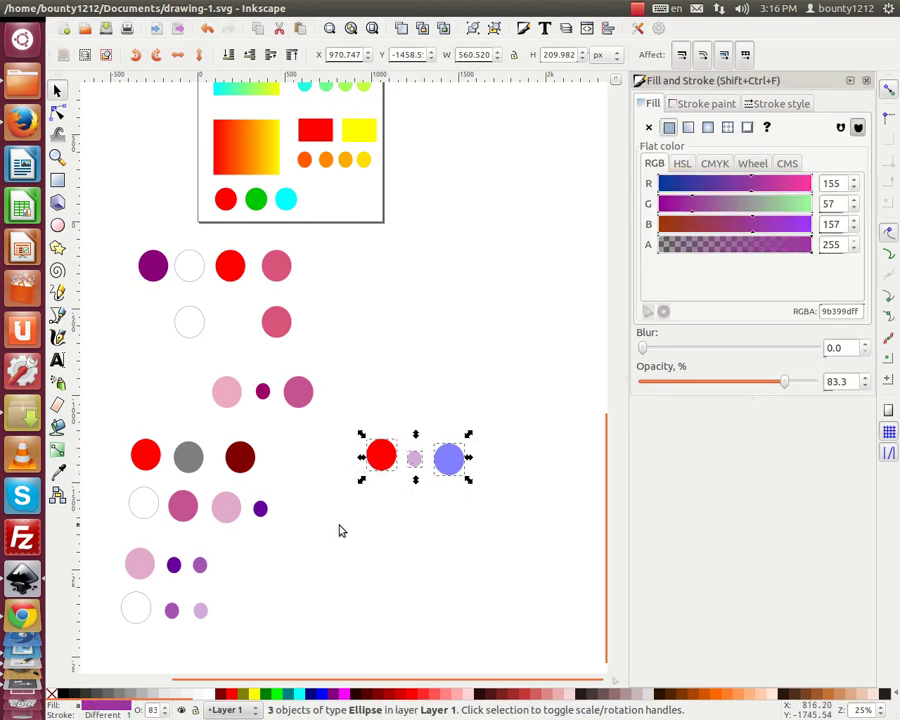
left_click(372, 543)
left_click(414, 459)
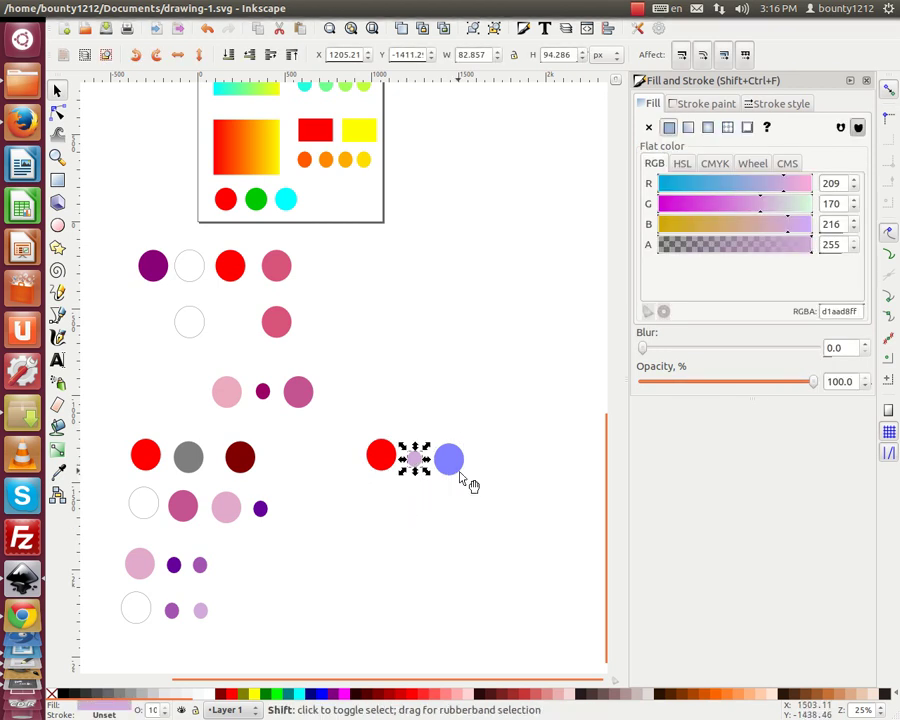
left_click(448, 458, "shift")
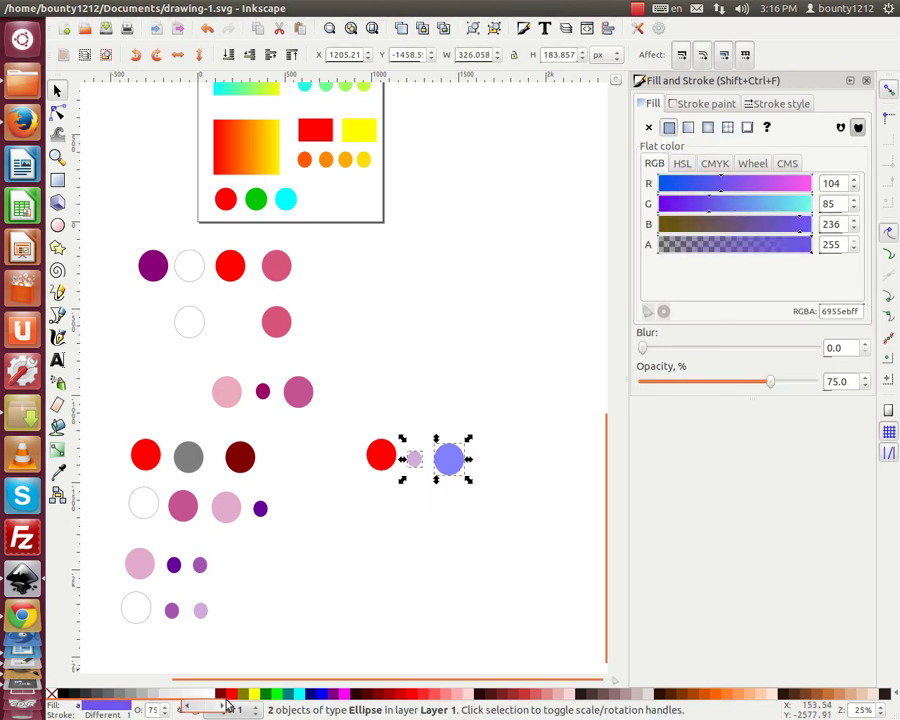
Select the red, blue and lilac circles together to get their blended colour
left_click(366, 483)
left_click(382, 467)
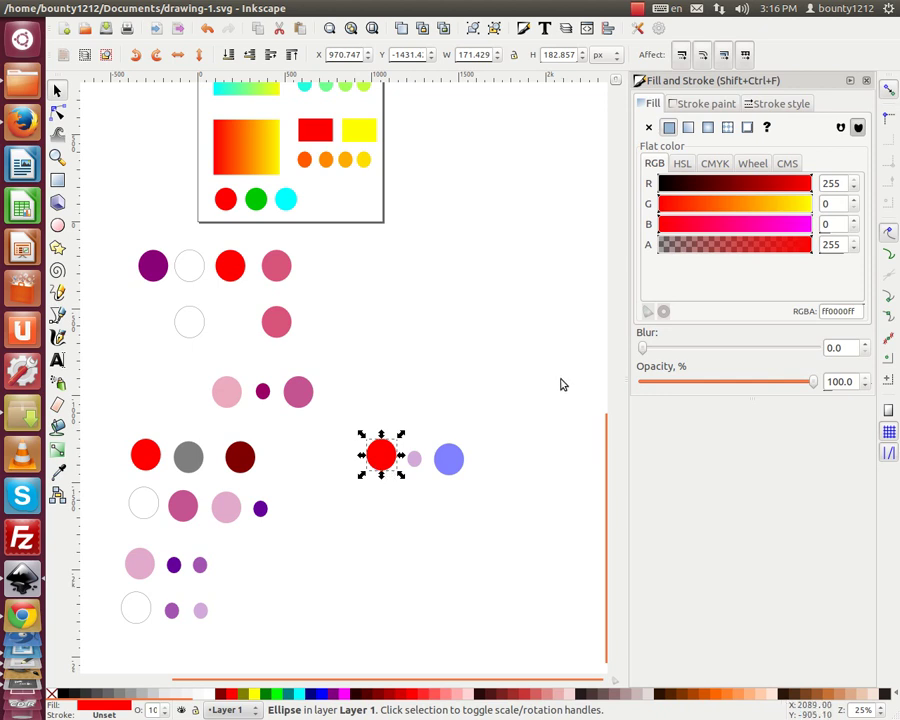
left_click(450, 470, "shift")
left_click(414, 460, "shift")
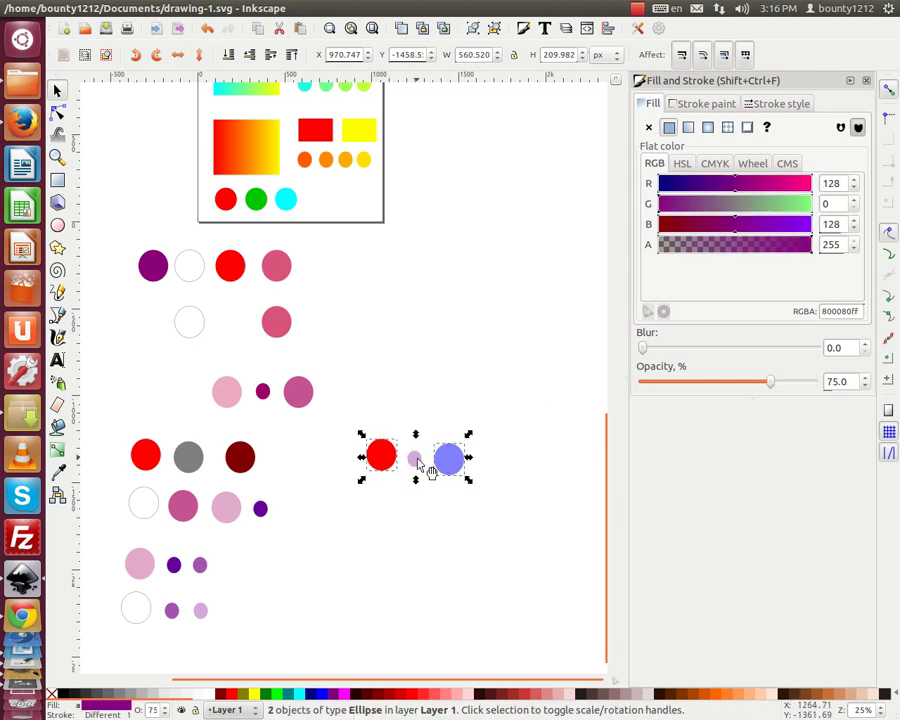
left_click(416, 460, "shift")
Duplicate the blue circle to its right and paste the blended mauve colour onto it
right_click(105, 712)
left_click(464, 472)
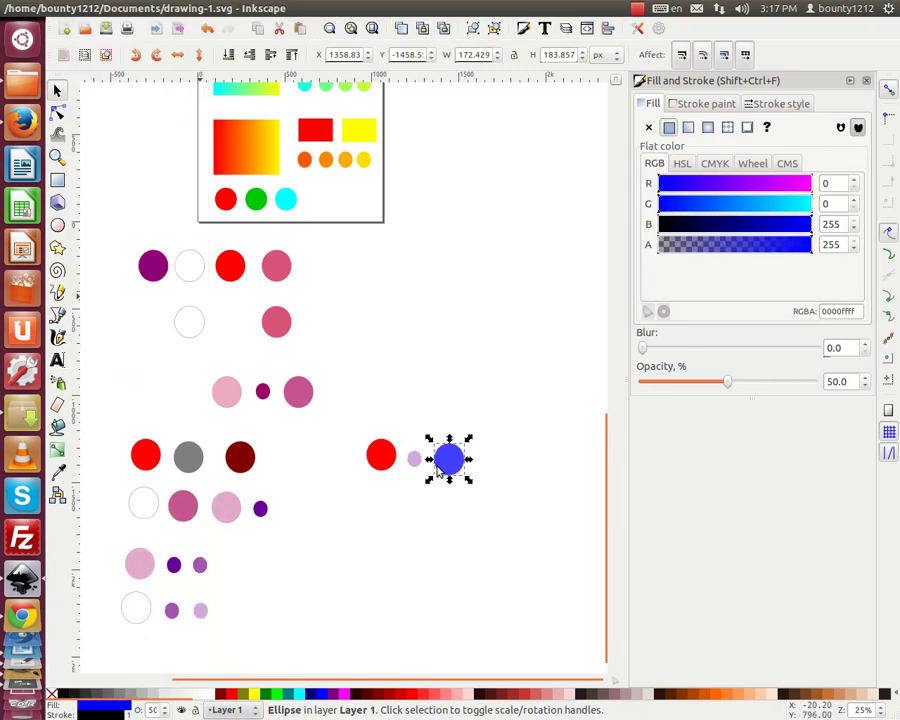
key("ctrl+d")
left_click_drag(458, 468, 504, 468)
right_click(110, 706)
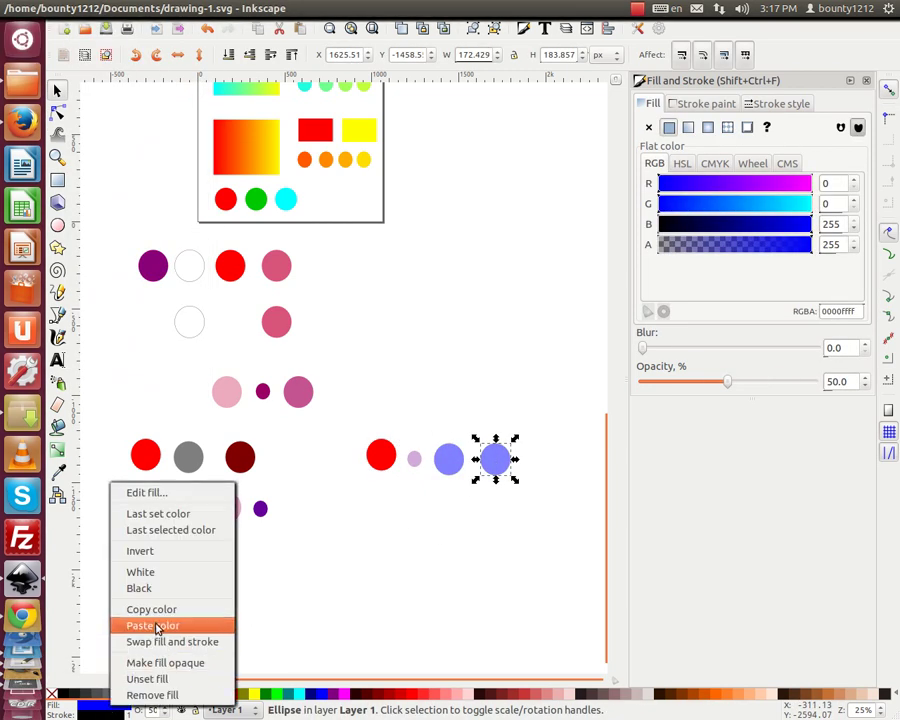
left_click(156, 626)
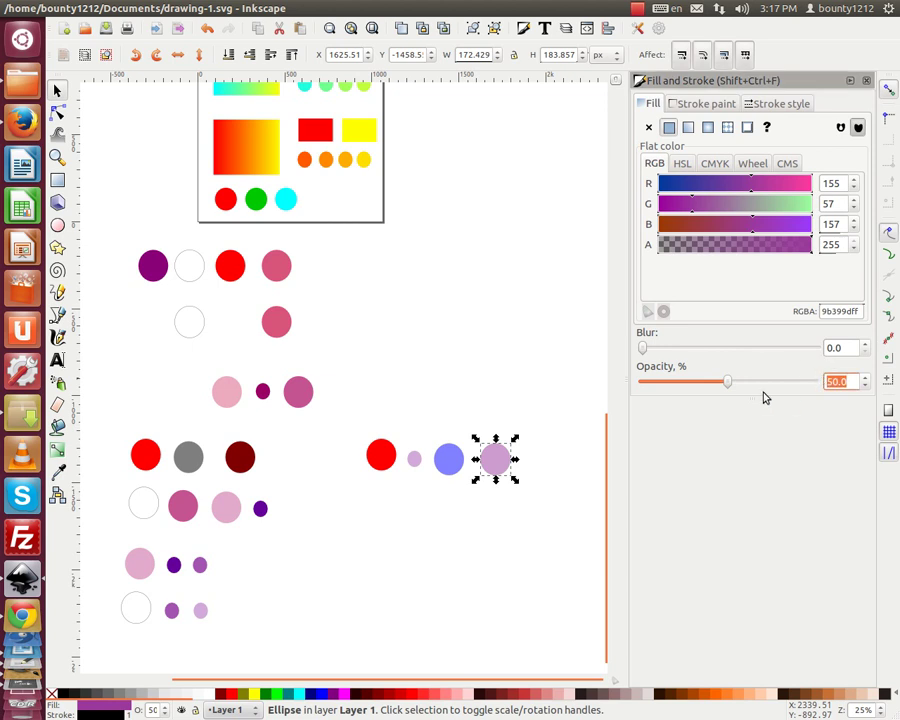
Select the blue and mauve circles and place copies of them in a row below
left_click(140, 610)
left_click(494, 458)
left_click(414, 459)
left_click(494, 463, "shift")
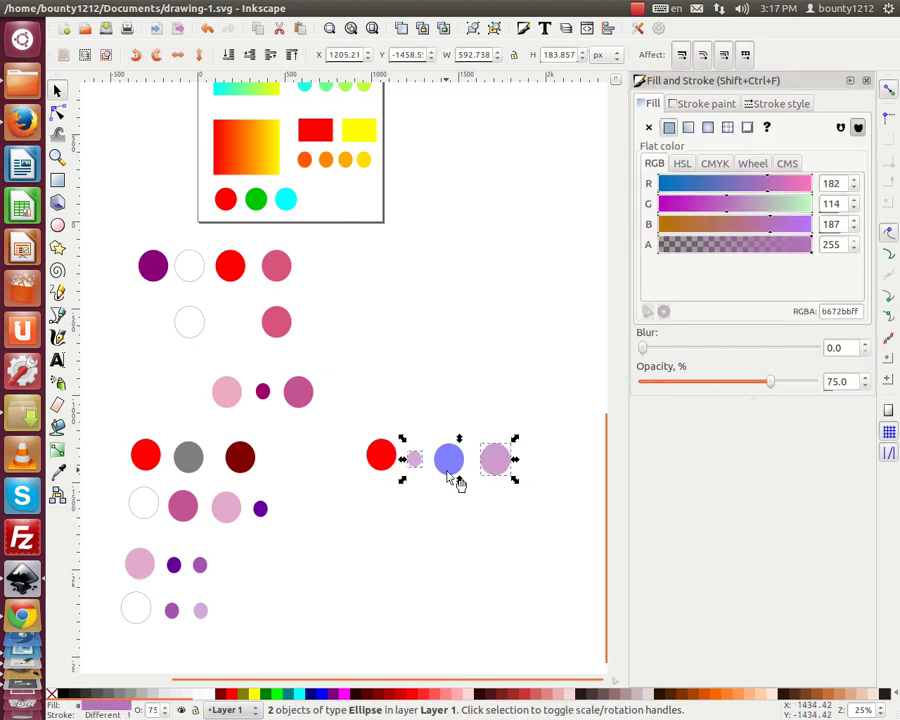
left_click(140, 508, "shift")
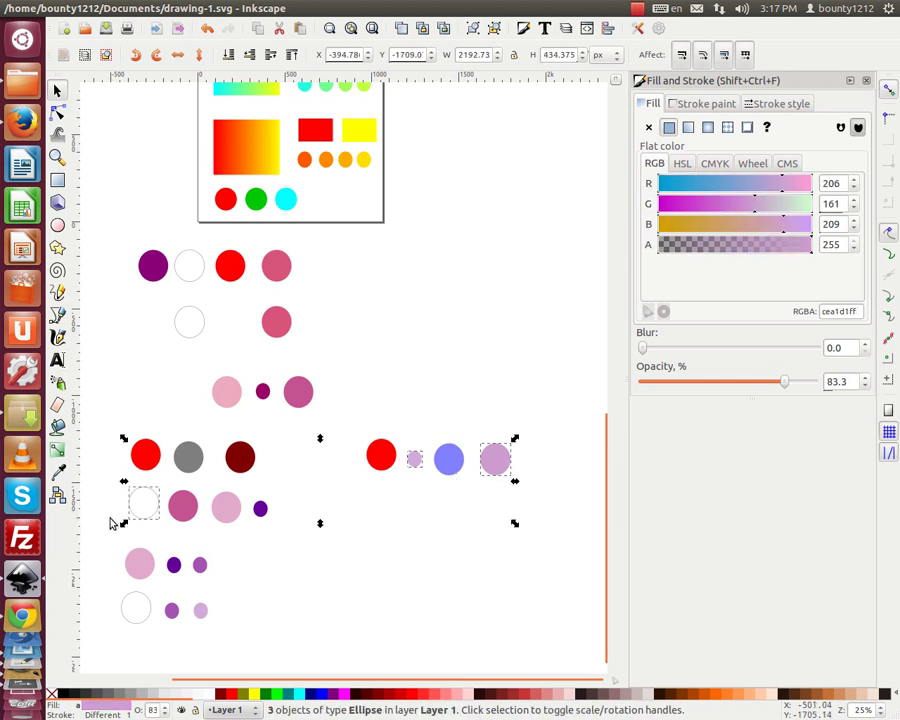
key("Escape")
left_click(463, 470, "shift")
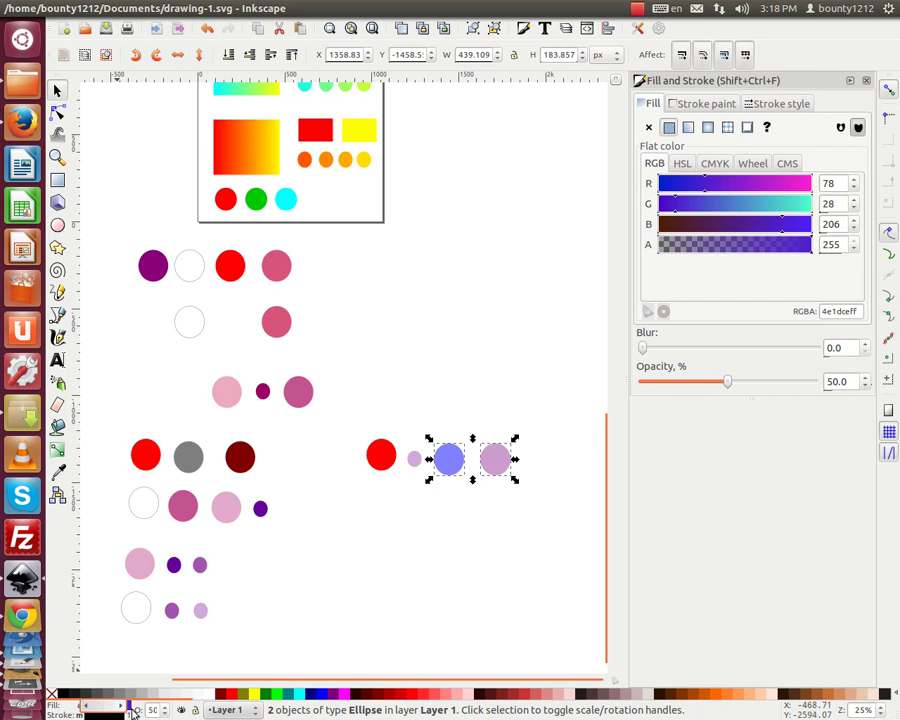
left_click_drag(461, 472, 382, 537)
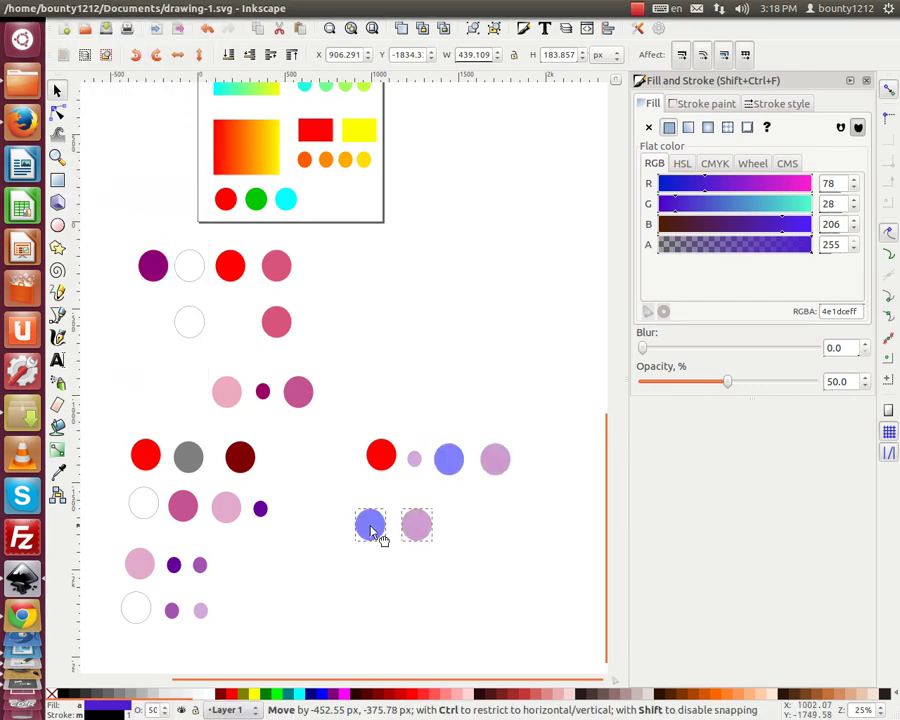
Copy the blue-mauve blended colour and duplicate the lower mauve circle to its right
right_click(108, 709)
left_click(148, 607)
left_click(427, 546)
left_click(414, 524)
key("alt+e")
key("Down")
key("Down")
key("Down")
key("Return")
Paste the purple-blue blended colour onto the new copy and make it fully opaque
left_click(460, 533)
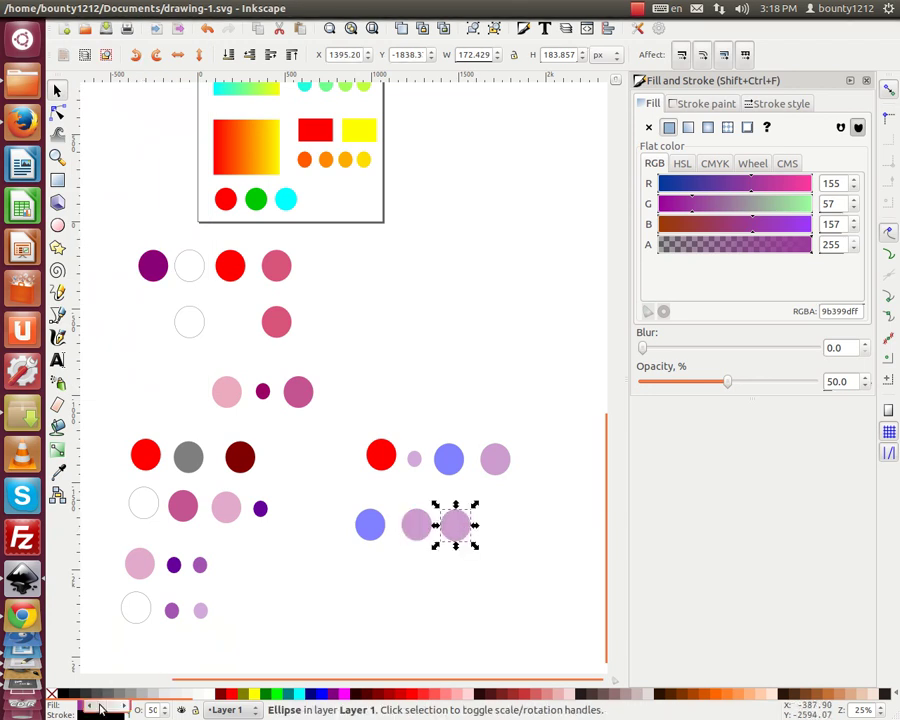
right_click(102, 708)
left_click(142, 627)
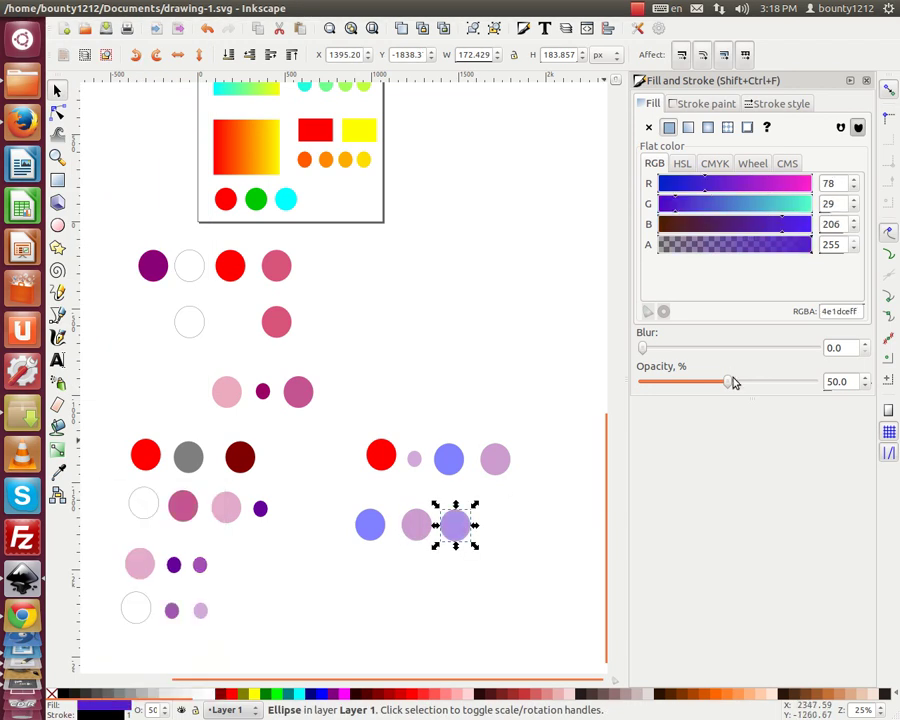
left_click(818, 387)
key("Escape")
scroll(396, 392, "up", 5)
Cut all the circles from the drawing and start a new blank document
scroll(396, 392, "down", 2)
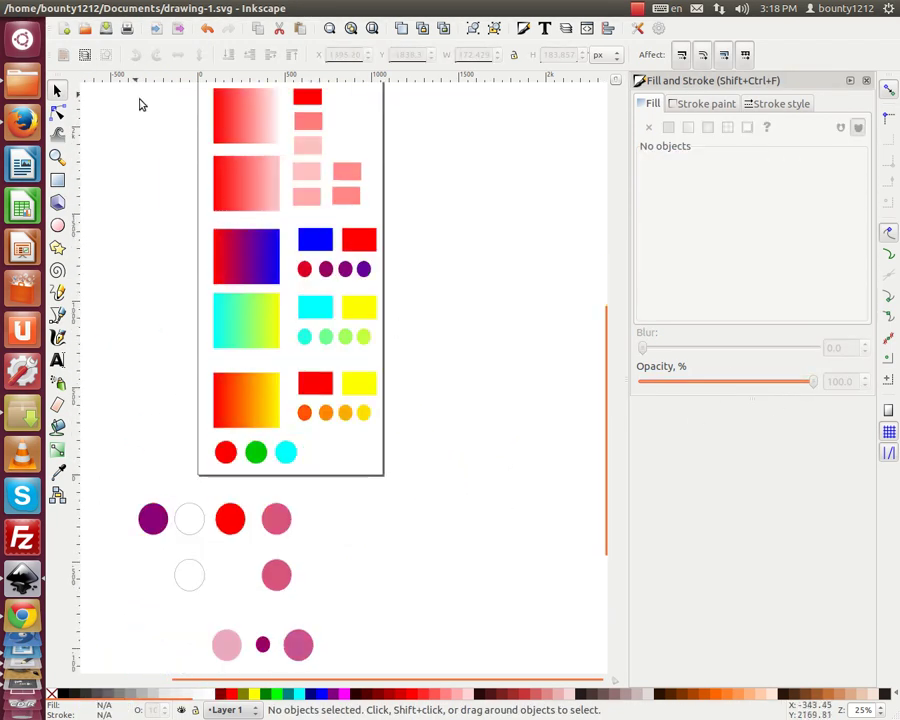
scroll(404, 458, "down", 4)
scroll(404, 458, "up", 1)
left_click_drag(264, 624, 477, 465)
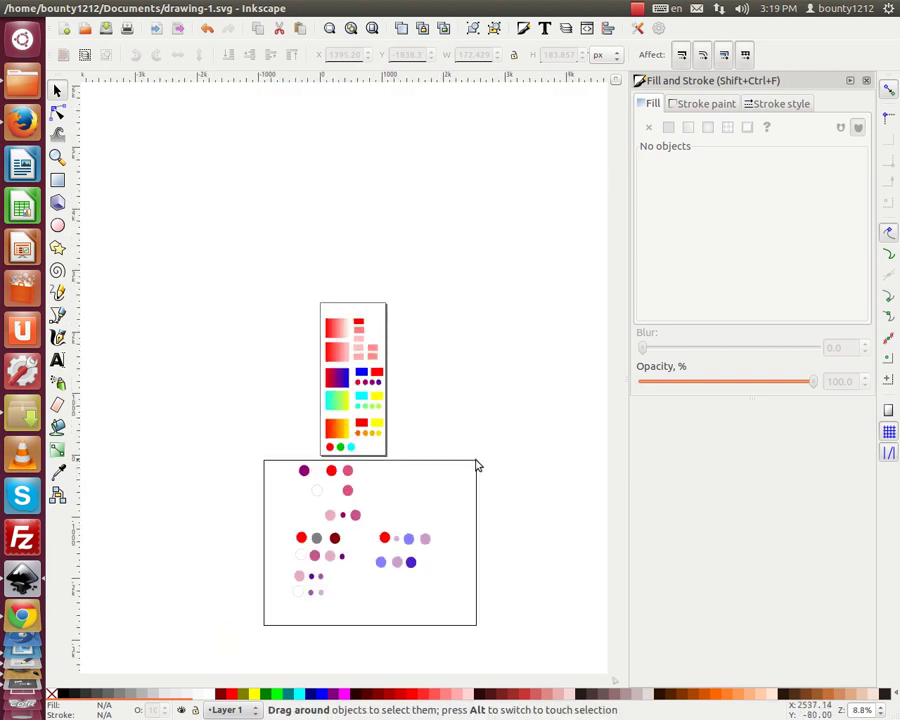
left_click(84, 8)
left_click(103, 89)
left_click(20, 8)
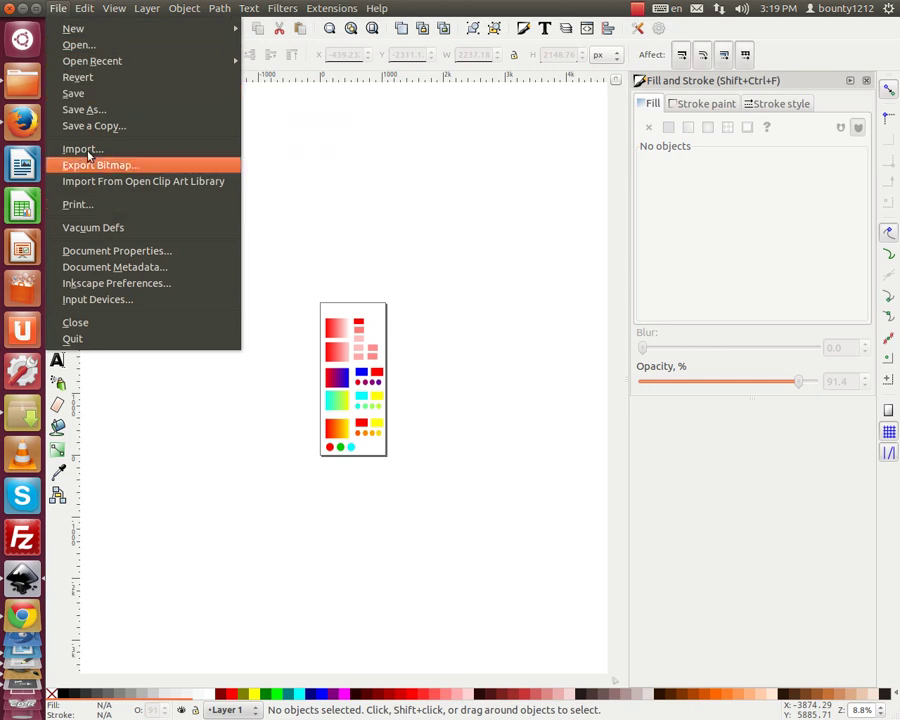
left_click(243, 72)
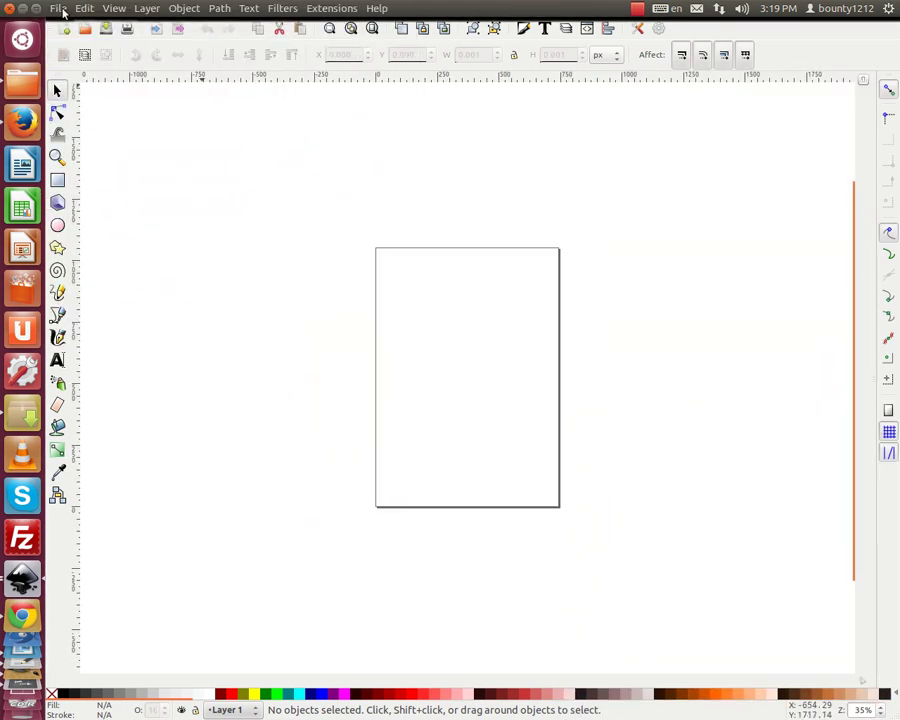
Set the new page to a custom 600 × 300 mm size in Document Properties
left_click(58, 8)
left_click(60, 250)
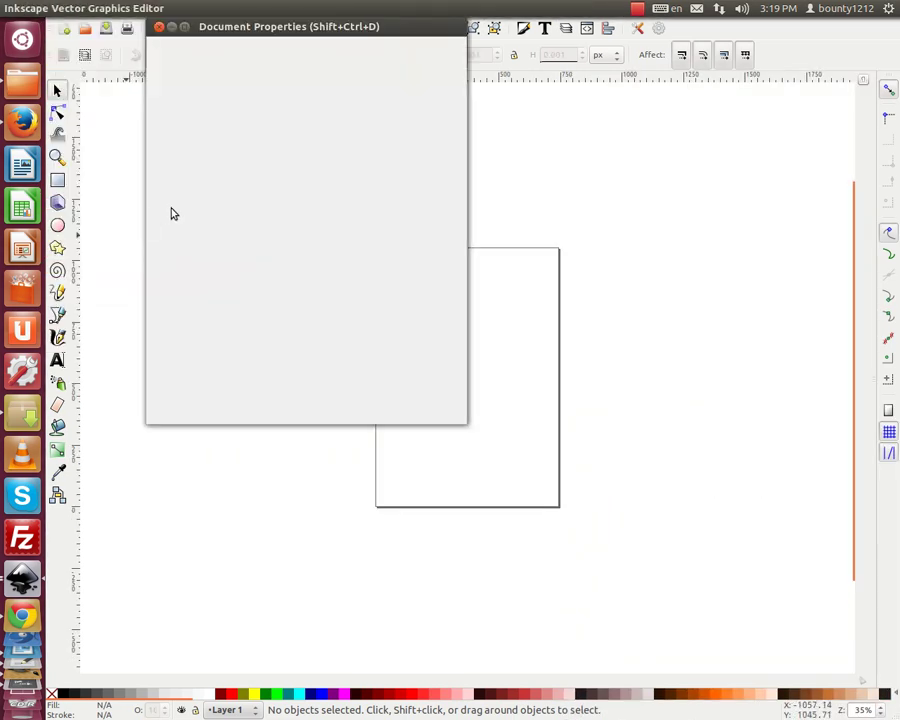
left_click(428, 267)
left_click(422, 216)
double_click(284, 268)
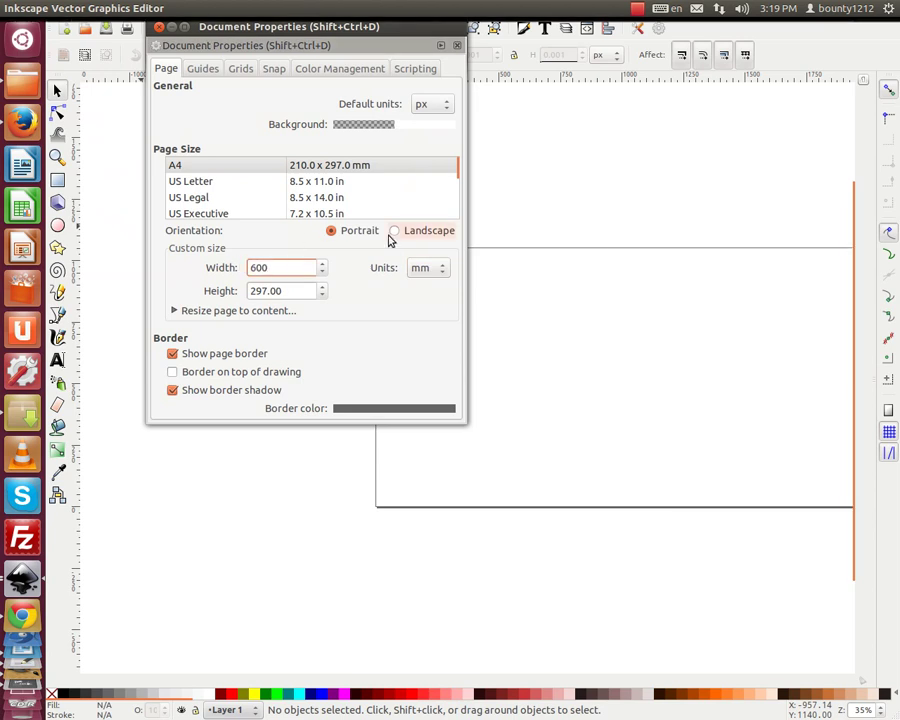
key("Tab")
type("300")
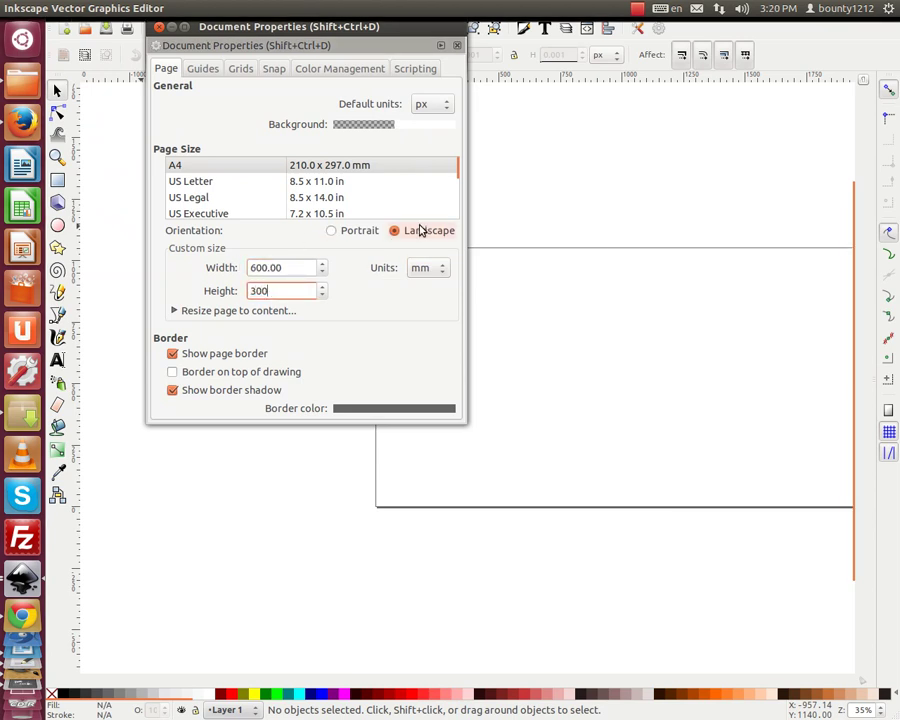
left_click(457, 45)
left_click(84, 8)
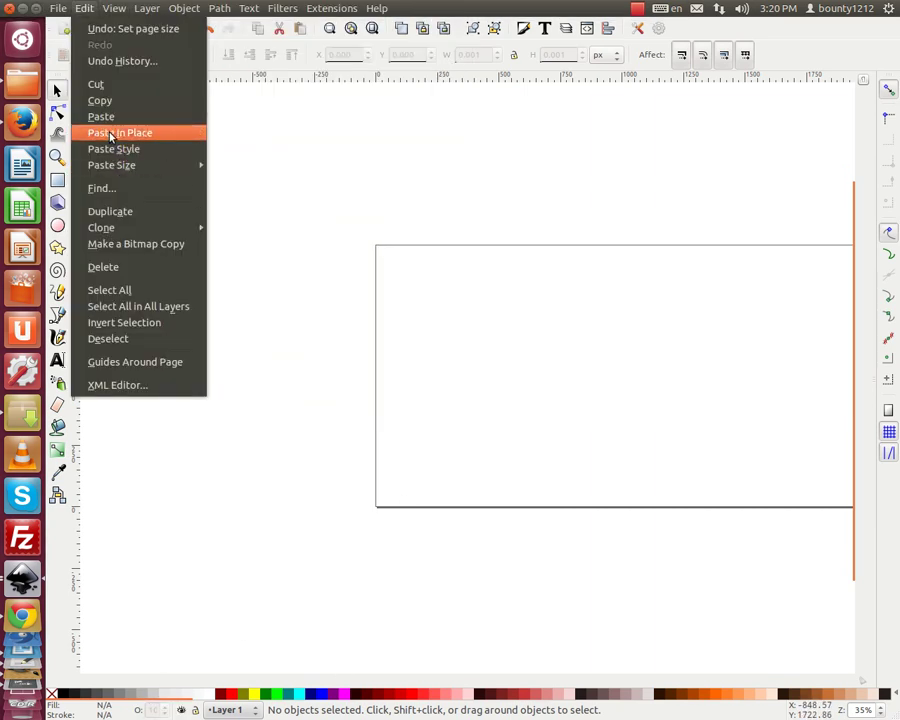
Paste the circles in place, move them onto the page and scale them down
left_click(112, 132)
mouse_move(348, 496)
left_mouse_down()
mouse_move(420, 476)
mouse_move(440, 366)
left_mouse_up()
scroll(370, 432, "down", 5)
left_click_drag(398, 612, 695, 318)
Switch the page to portrait orientation in Document Properties
left_click(58, 8)
left_click(110, 251)
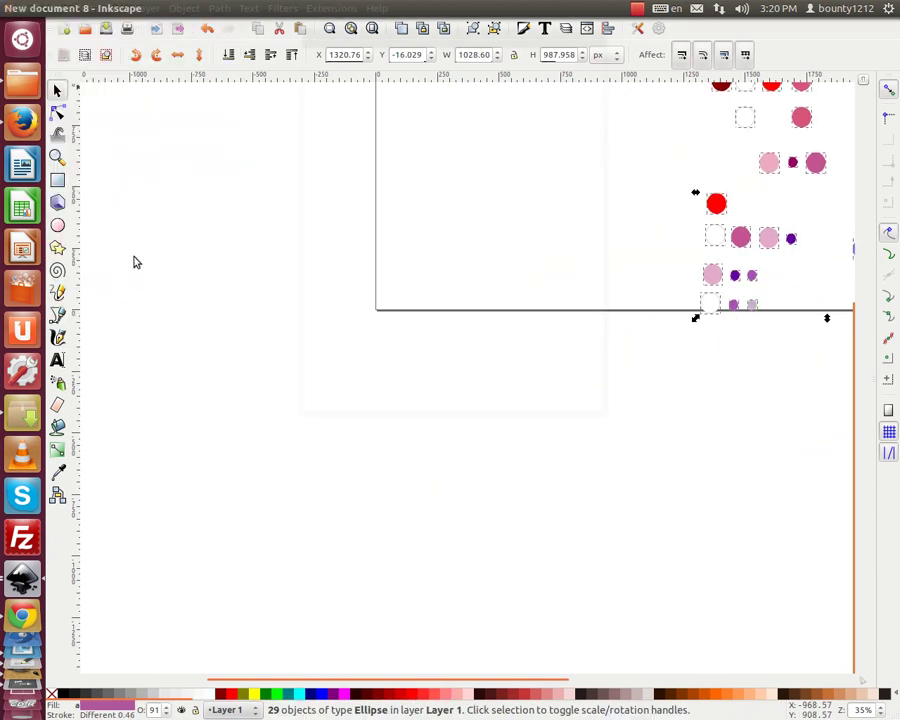
left_click(479, 231)
left_click(605, 45)
Drag the circle groups onto the top-left of the page, undoing an accidental stretch
left_click_drag(716, 274, 404, 130)
scroll(434, 256, "up", 3)
left_click_drag(412, 274, 424, 180)
left_click(556, 428)
left_click_drag(650, 362, 535, 278)
left_click_drag(572, 312, 463, 503)
mouse_move(341, 136)
left_mouse_down()
mouse_move(537, 572)
mouse_move(551, 560)
left_mouse_up()
left_click_drag(454, 557, 457, 578)
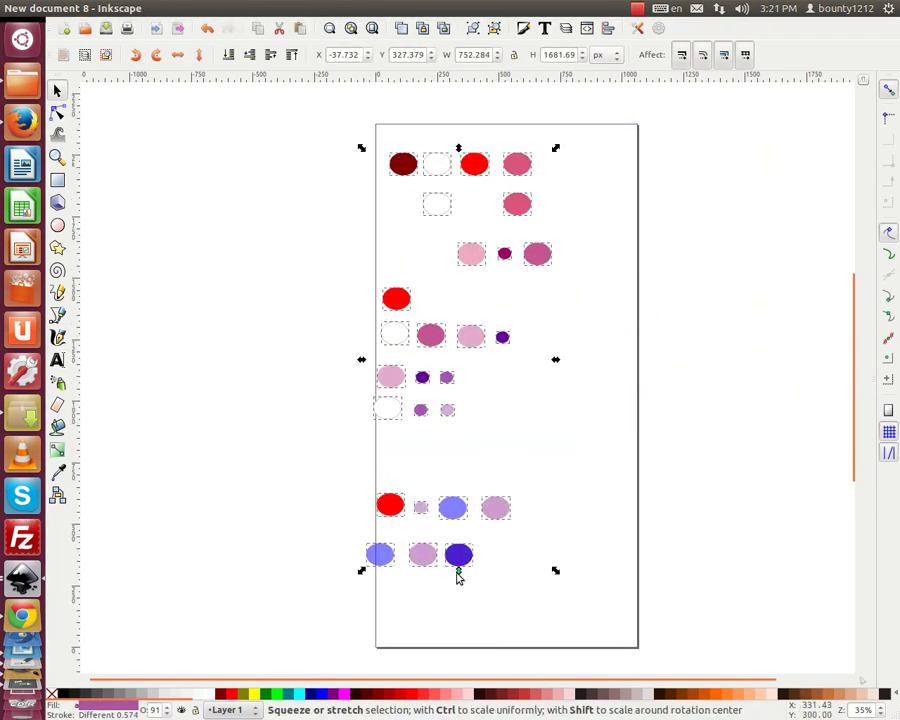
key("ctrl+z")
Move the bottom seven circles up and to the right
left_click_drag(395, 478, 562, 586)
left_click_drag(508, 526, 544, 482)
left_click(670, 471)
scroll(643, 421, "down", 2)
left_click(58, 8)
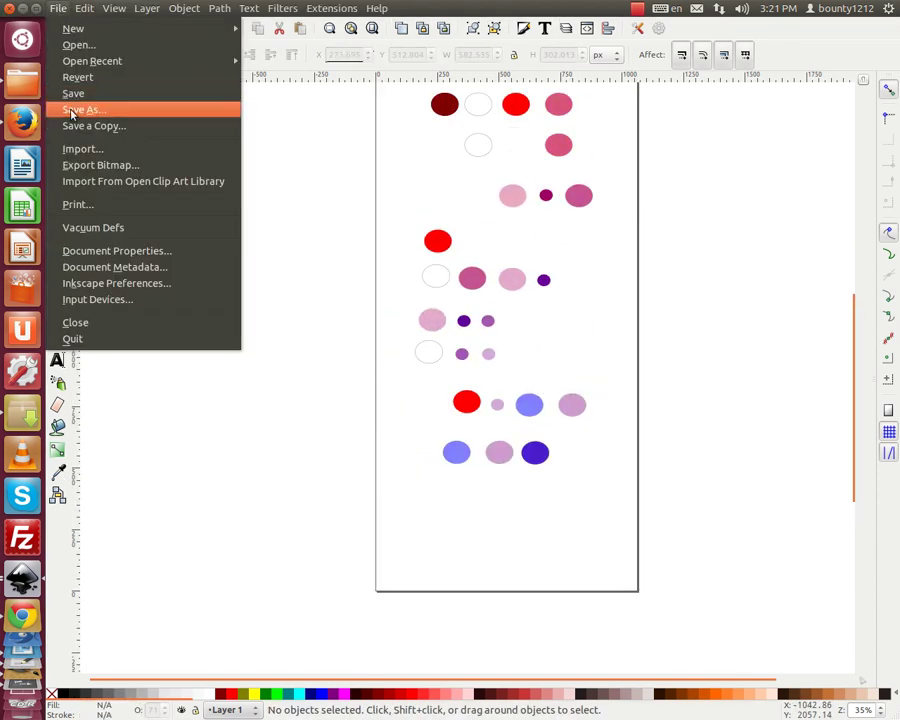
Save the drawing as drawing-2.svg
left_click(71, 111)
left_click(788, 634)
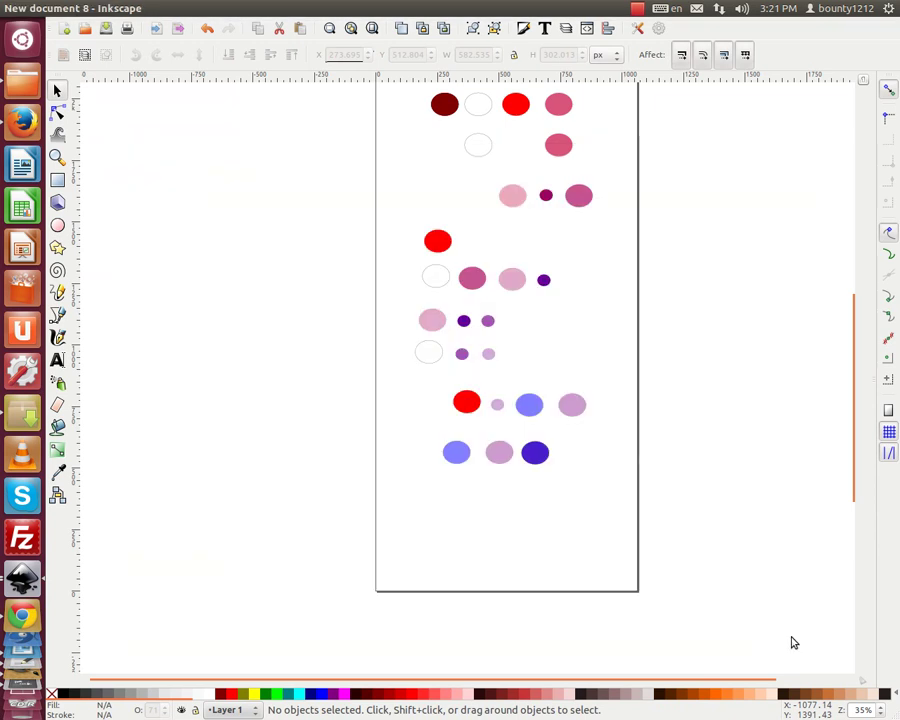
scroll(474, 352, "up", 2)
Draw a red circle with the Ellipse tool and duplicate it as a fuchsia copy
left_click(57, 225)
mouse_move(385, 384)
left_mouse_down()
mouse_move(424, 423)
mouse_move(463, 422)
left_mouse_up()
left_click(237, 699)
left_click(57, 90)
left_click(43, 8)
left_click(75, 208)
left_click(345, 699)
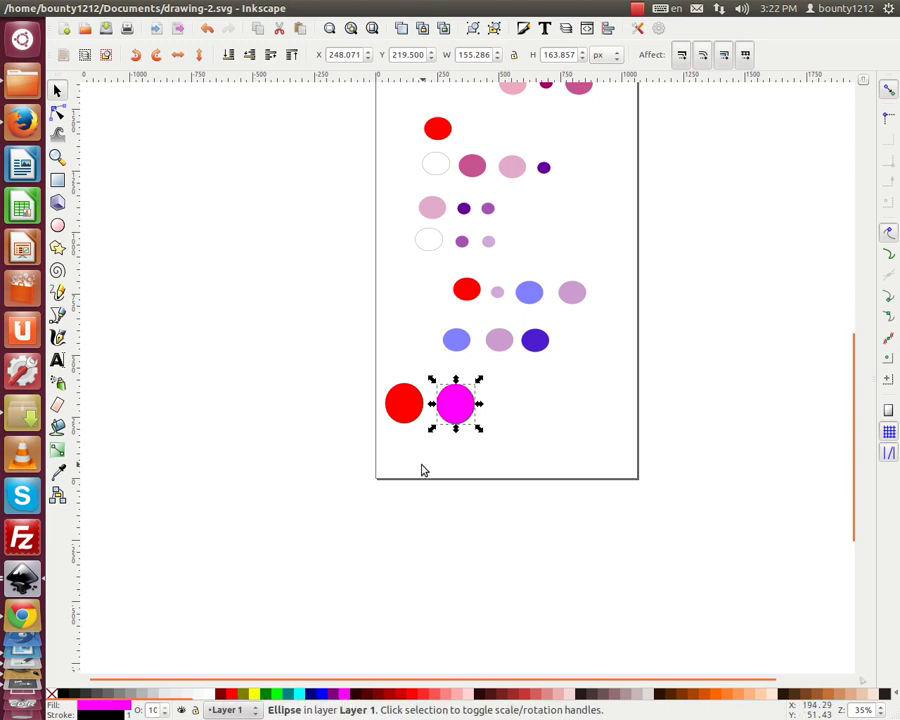
Select the red and fuchsia circles together in the fill colour options
left_click(404, 404)
left_click(466, 417, "shift")
right_click(103, 710)
left_click(169, 621)
Duplicate the fuchsia circle to its right and paste a deep pink colour onto the copy
left_click(404, 404, "shift")
left_click(85, 9)
left_click(110, 211)
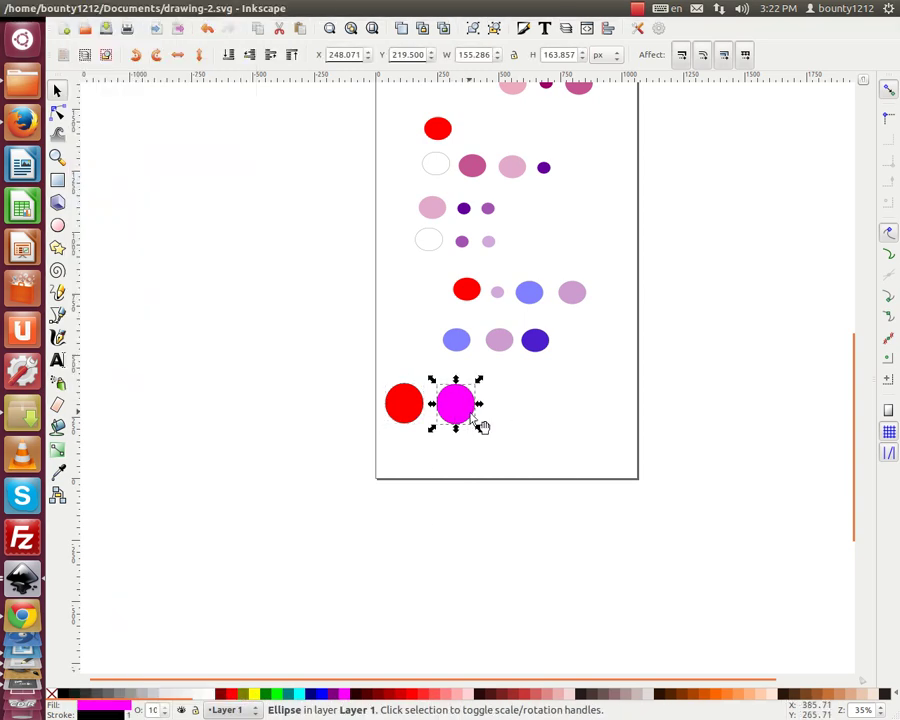
left_click_drag(464, 414, 512, 414)
left_click(84, 9)
right_click(103, 709)
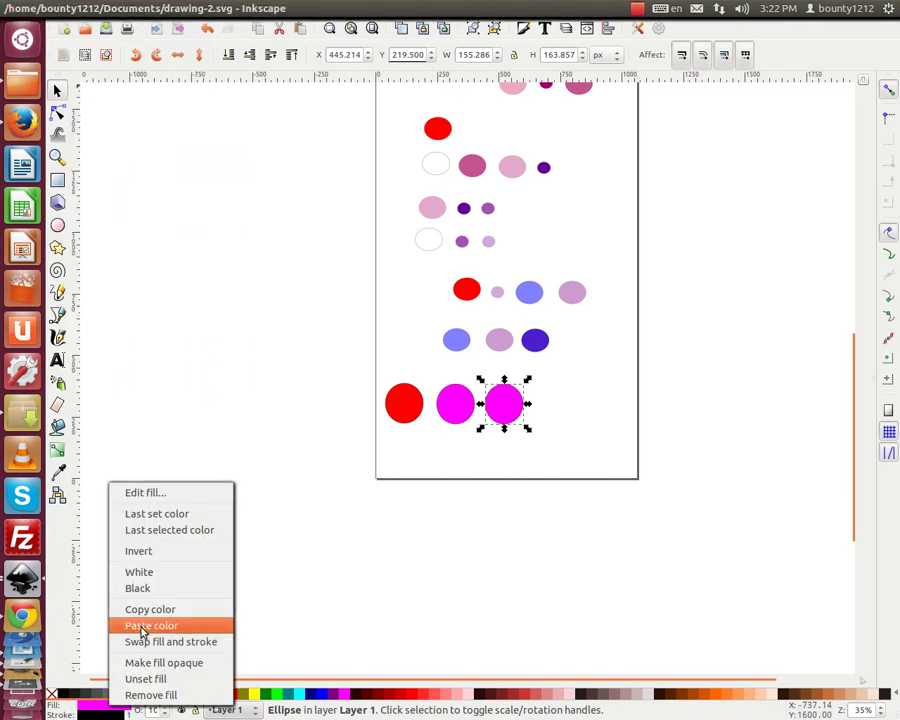
left_click(170, 638)
Select the deep pink circle and the dark blue circle in turn
left_click(398, 528)
left_click(514, 416)
left_click(541, 350, "shift")
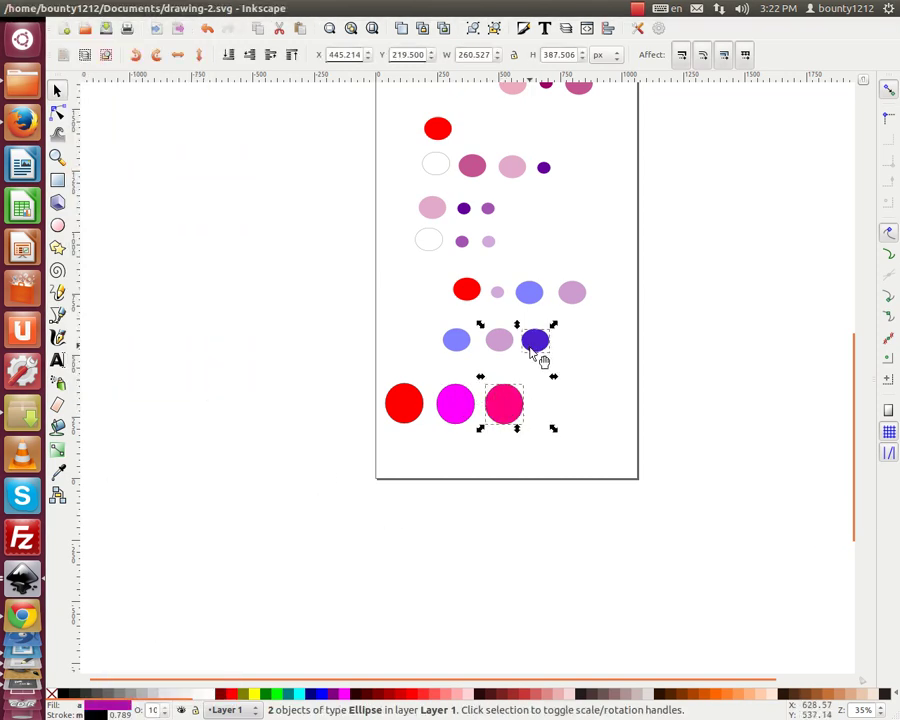
left_click(517, 420)
left_click(504, 405)
left_click(504, 405)
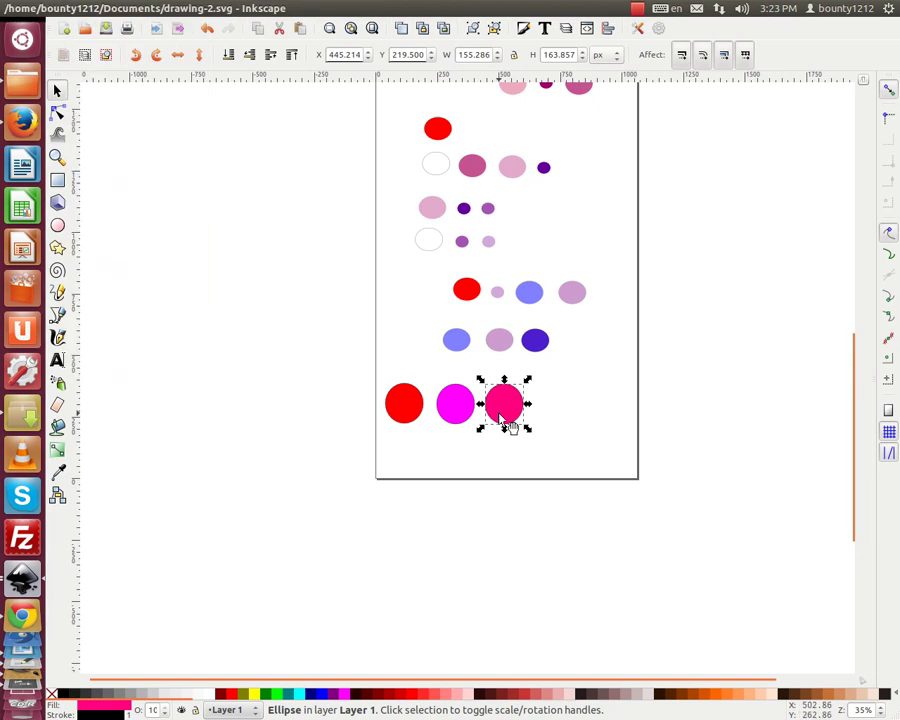
left_click(538, 348)
Move the blue circle down beside the pink circle in the bottom row
left_click_drag(540, 354, 452, 470)
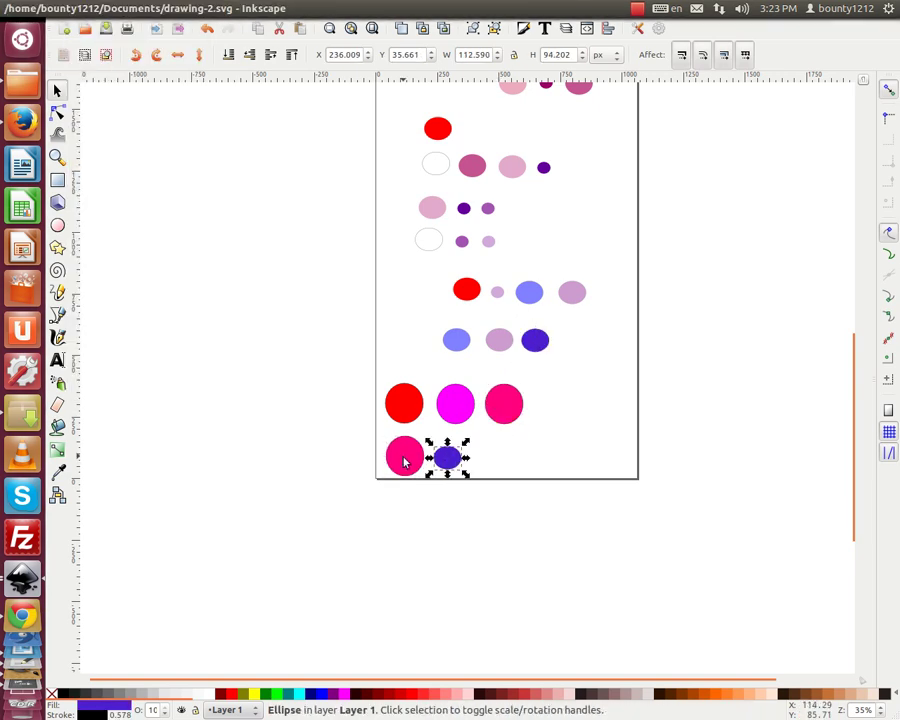
left_click(400, 460, "shift")
right_click(100, 705)
left_click(484, 454)
Duplicate the blue circle, shift the copy right and recolour it purple
left_click(447, 457)
left_click(84, 8)
left_click(110, 211)
left_click_drag(447, 457, 490, 457)
key("alt+e")
right_click(105, 708)
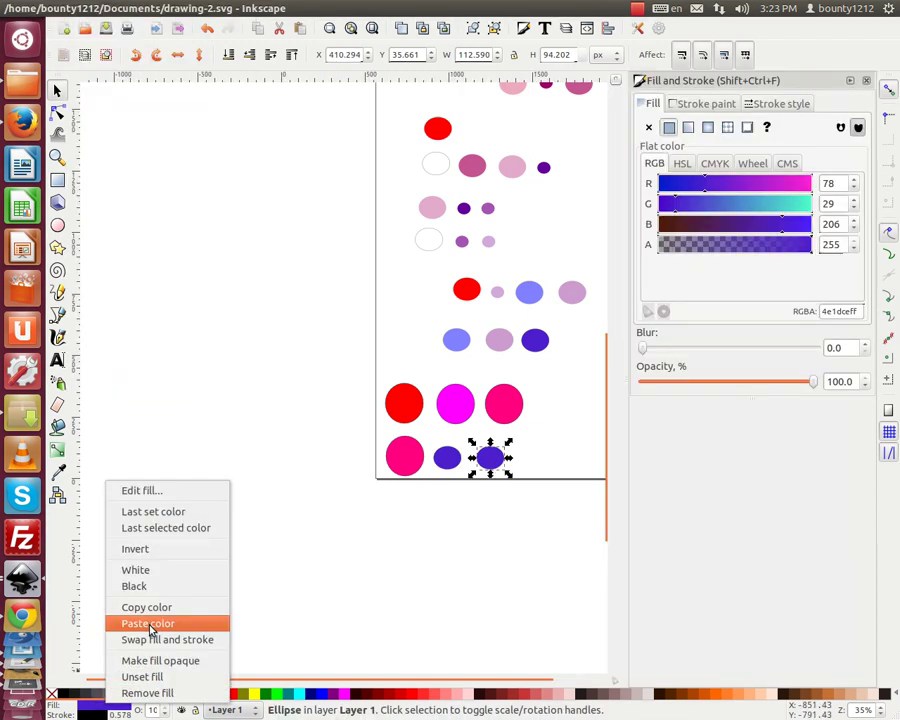
left_click(148, 621)
Duplicate the magenta circle and place the copy at the row's right end
left_click(470, 427, "shift")
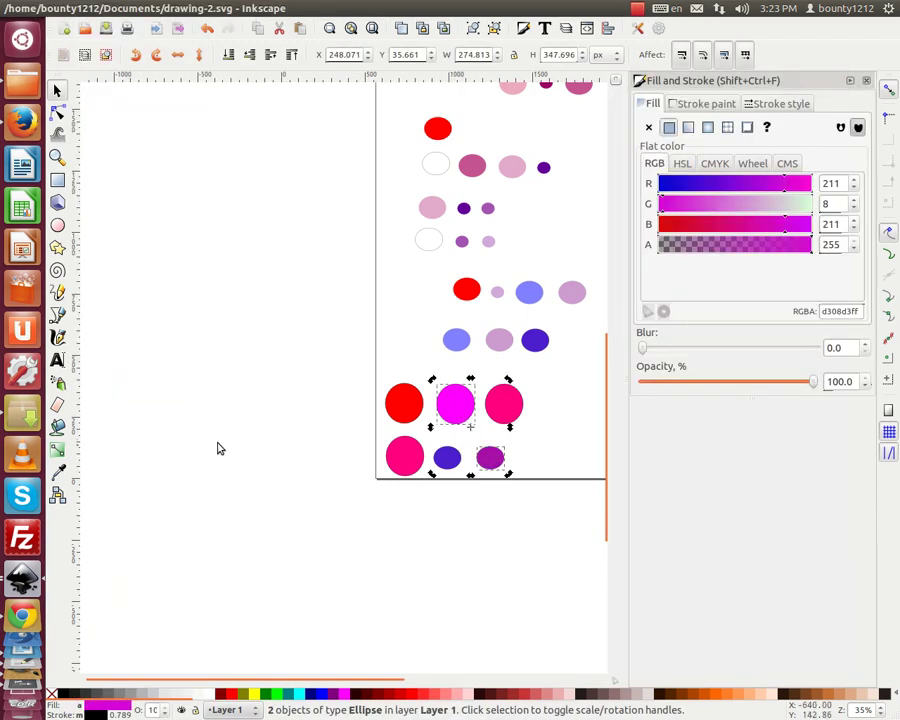
scroll(400, 680, "right", 3)
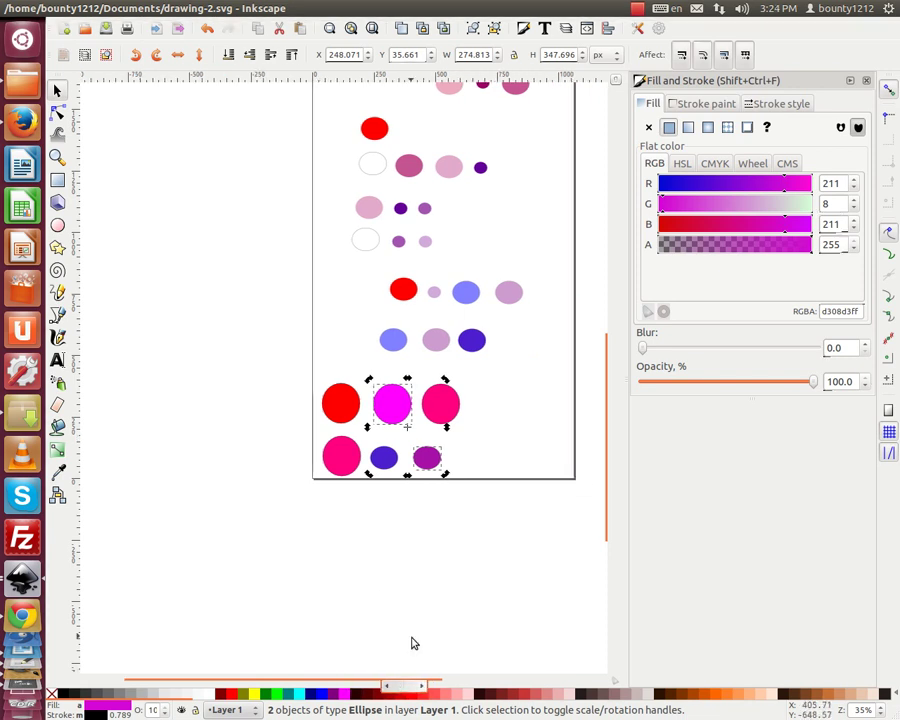
left_click(84, 8)
left_click(140, 146)
key("ctrl+d")
left_click_drag(398, 410, 513, 414)
Place a purple circle copy beside the new magenta circle and copy the magenta fill
left_click(437, 470)
left_click(102, 8)
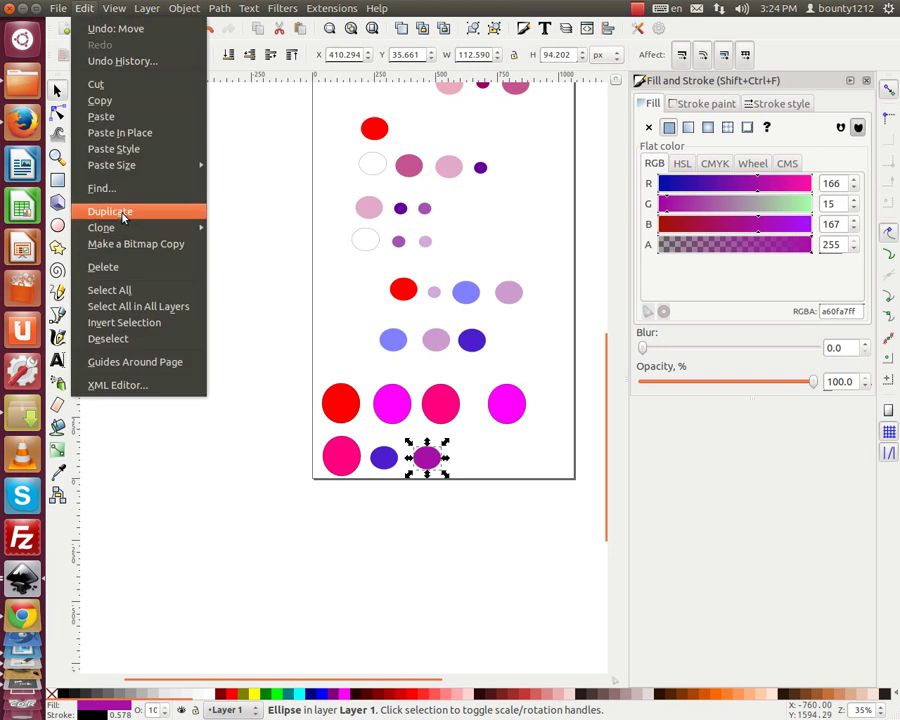
left_click(124, 210)
left_click_drag(427, 457, 545, 405)
left_click(506, 412, "shift")
right_click(94, 712)
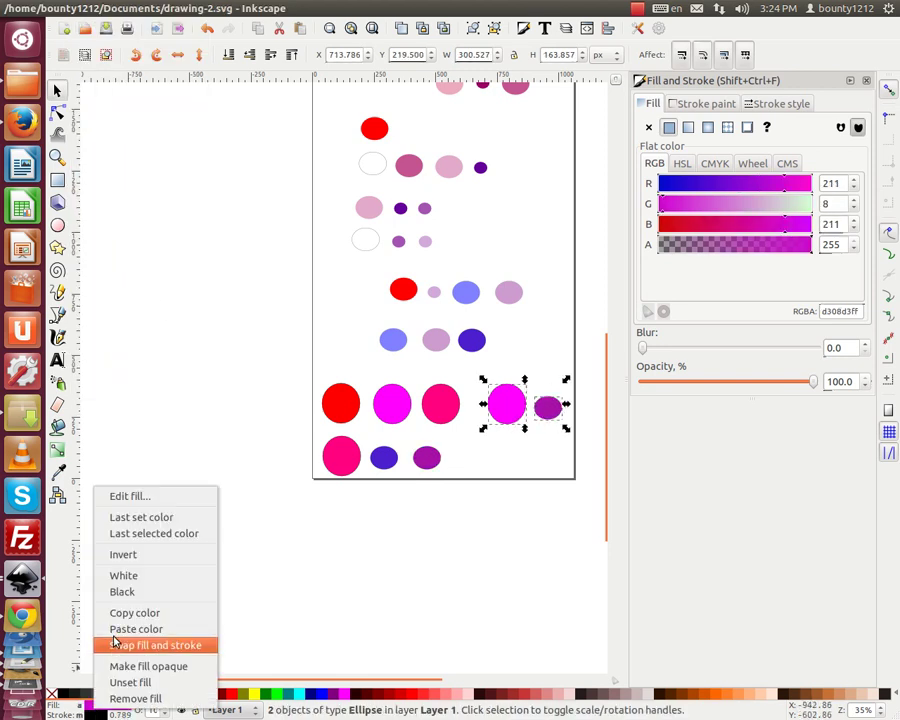
left_click(138, 614)
Duplicate the magenta circle, move it down beside the bottom row and paste the copied colour onto it
left_click(505, 405)
left_click(54, 8)
left_click(100, 210)
left_click_drag(507, 407, 525, 454)
right_click(94, 708)
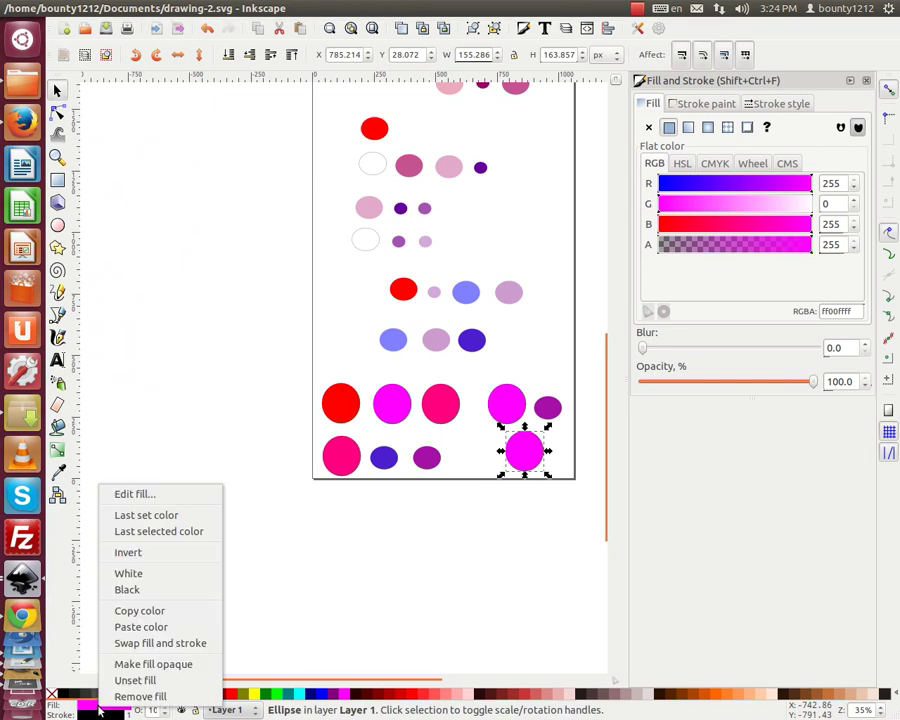
left_click(130, 628)
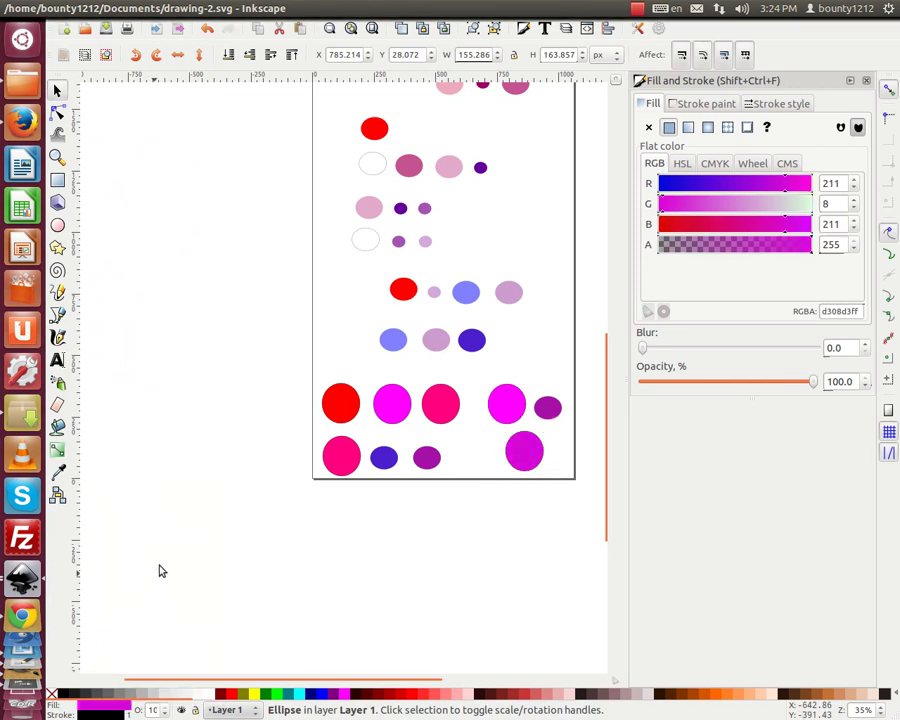
Deselect everything and save the drawing as drawing-2.svg
key("Escape")
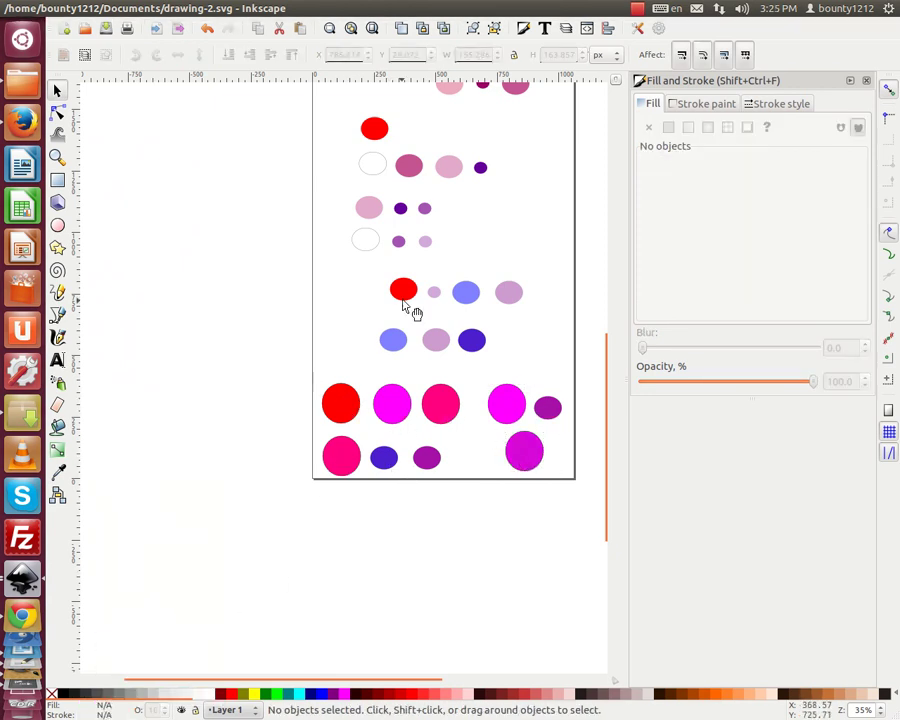
scroll(117, 381, "up", 3)
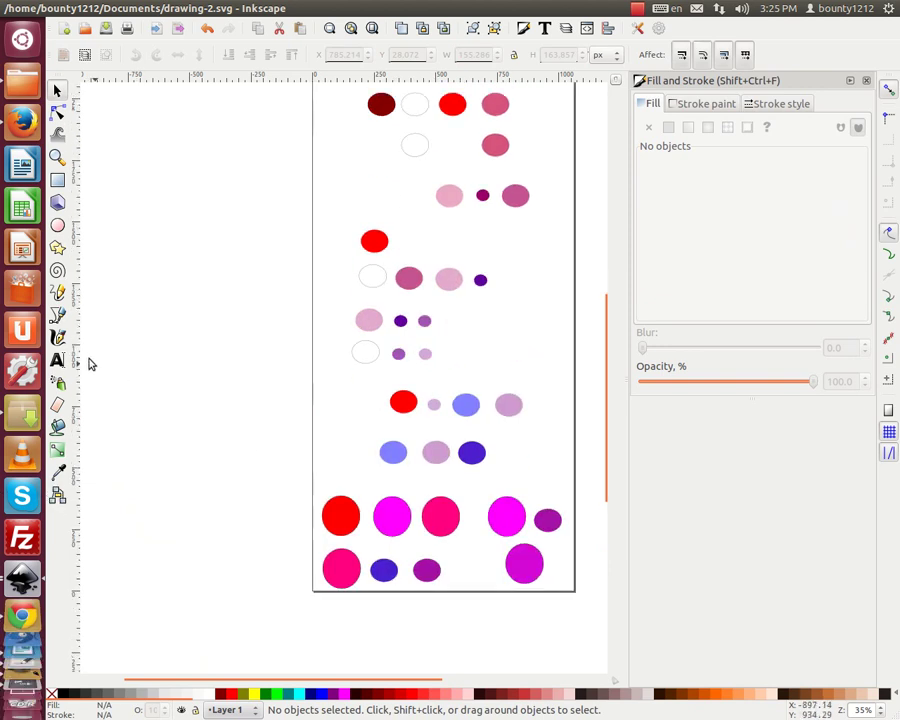
left_click(58, 9)
left_click(70, 94)
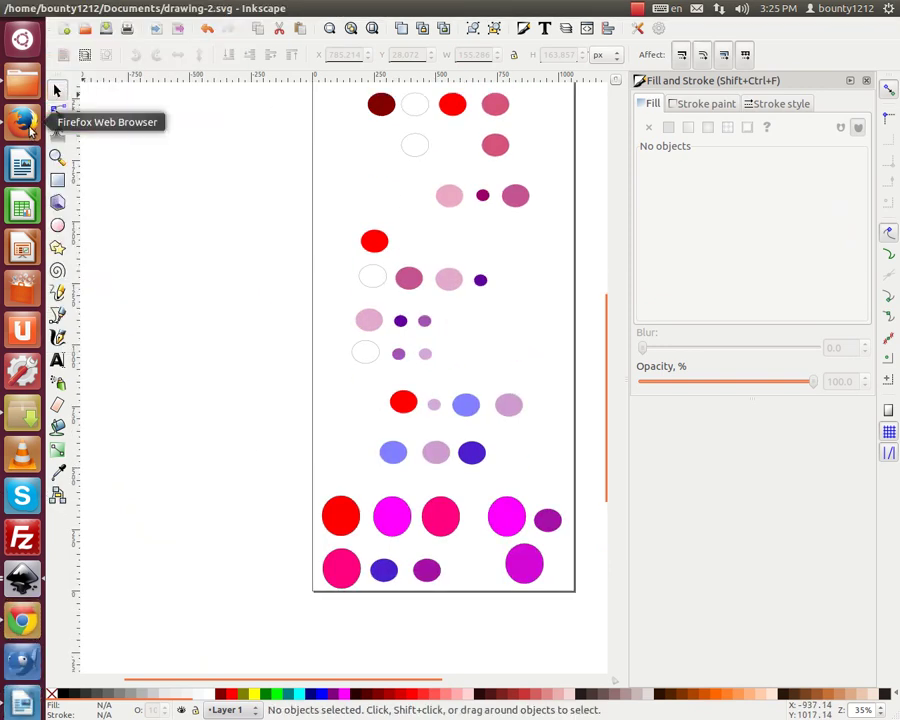